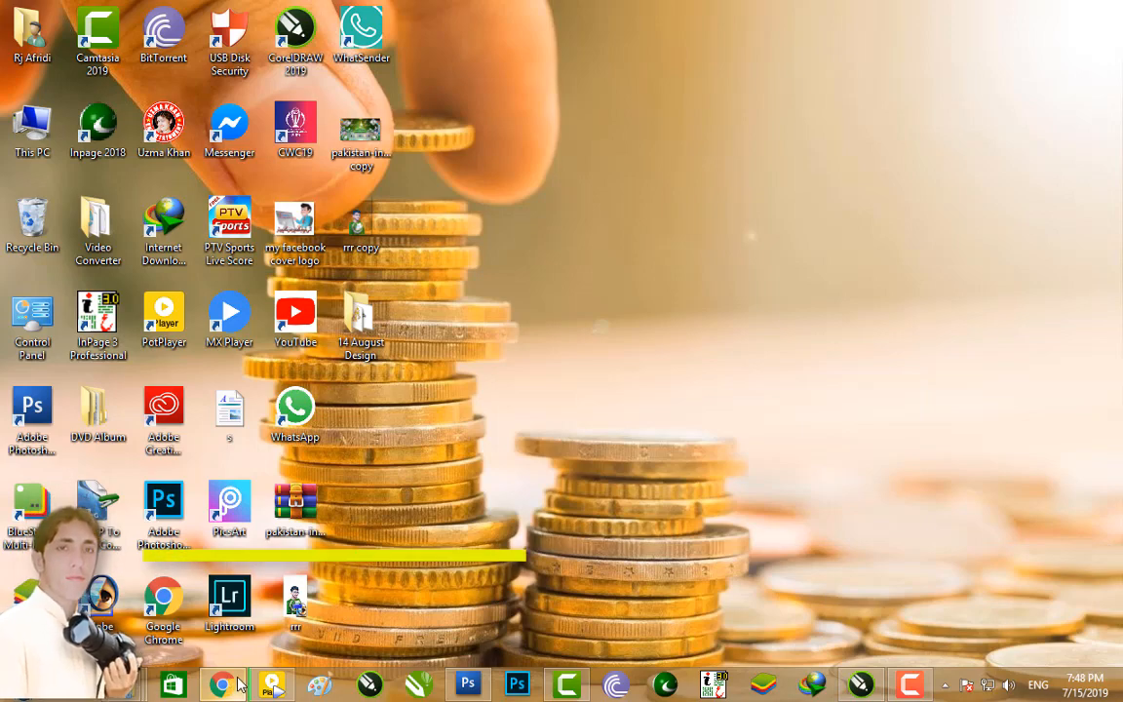
# Step: Switch to Chrome and look through the ITExpress Computer YouTube channel's home page and uploaded videos
pyautogui.click(223, 685)
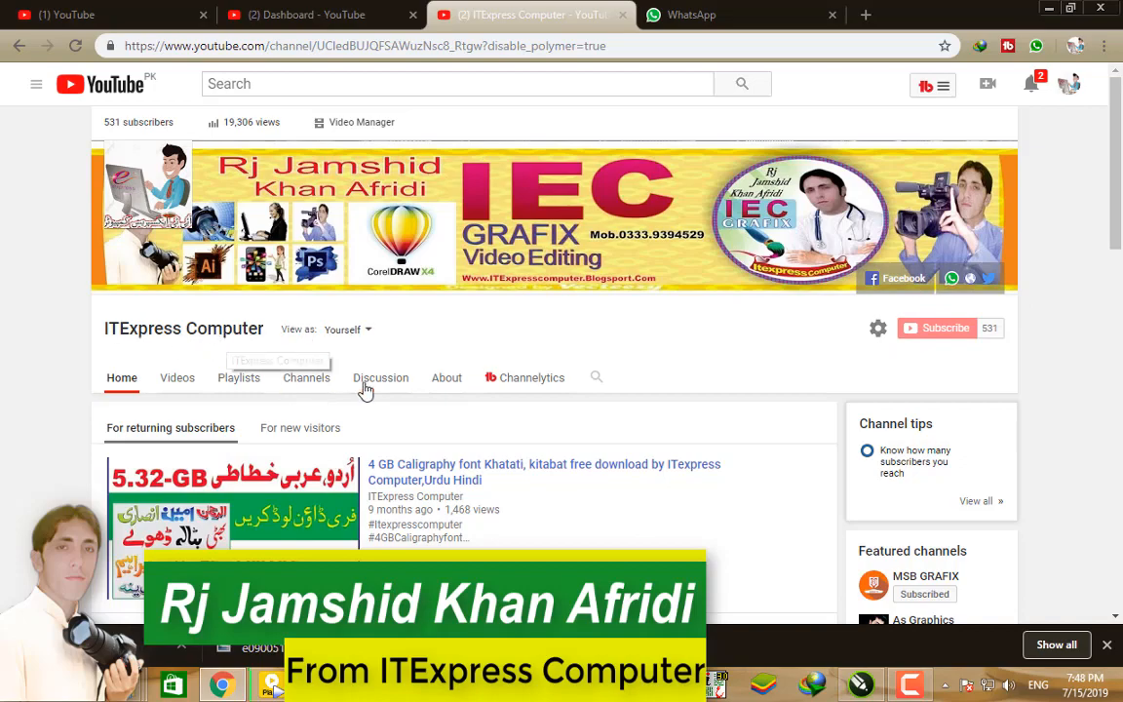
pyautogui.scroll(-5, 409, 380)
pyautogui.scroll(-2, 556, 351)
pyautogui.scroll(7, 488, 341)
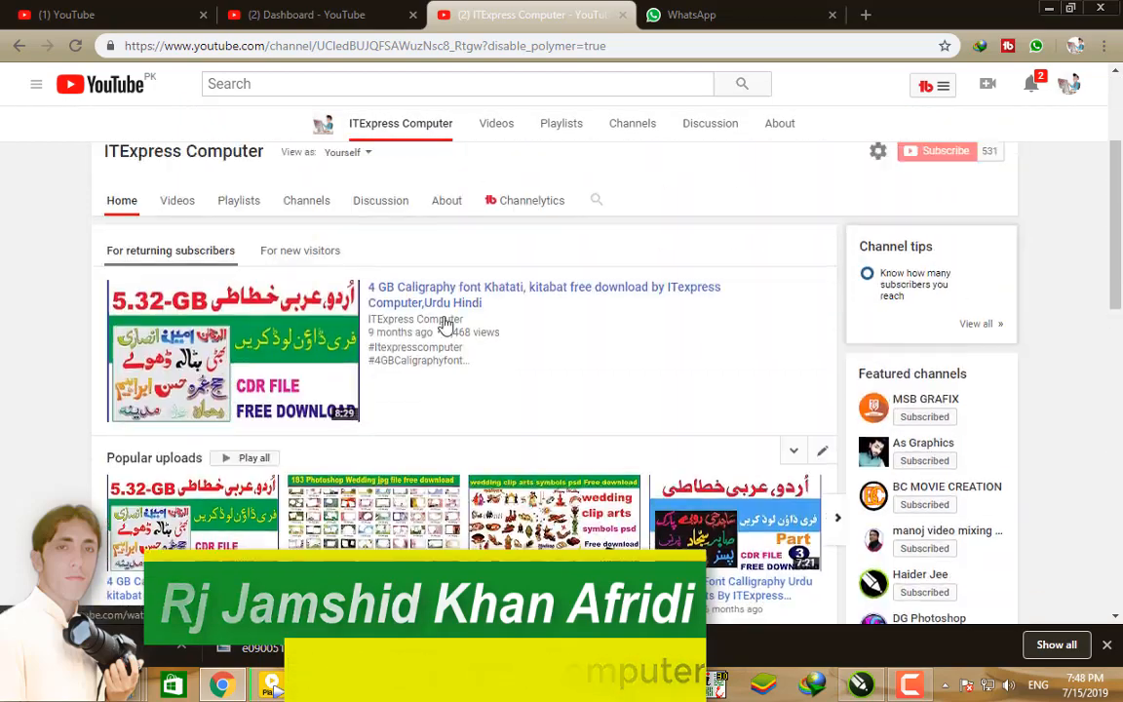
pyautogui.click(180, 292)
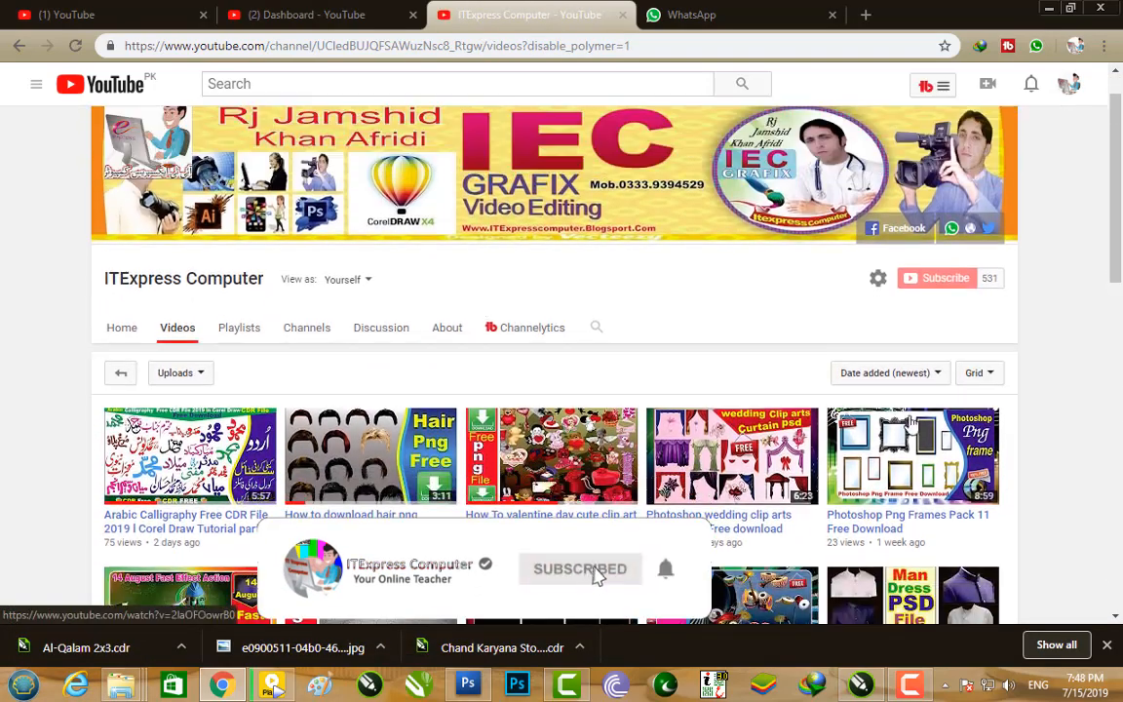
pyautogui.scroll(-3, 390, 400)
pyautogui.click(1048, 9)
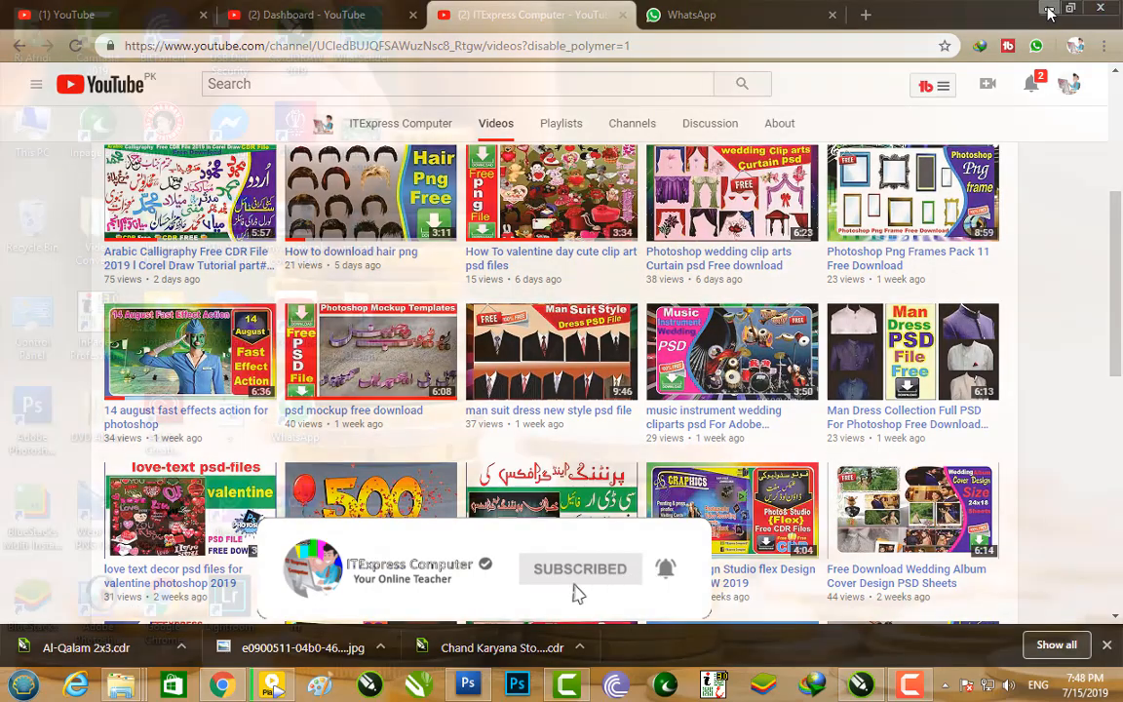
# Step: View the finished design in the desktop image "pakistan-independence-day-5 copy"
pyautogui.doubleClick(370, 156)
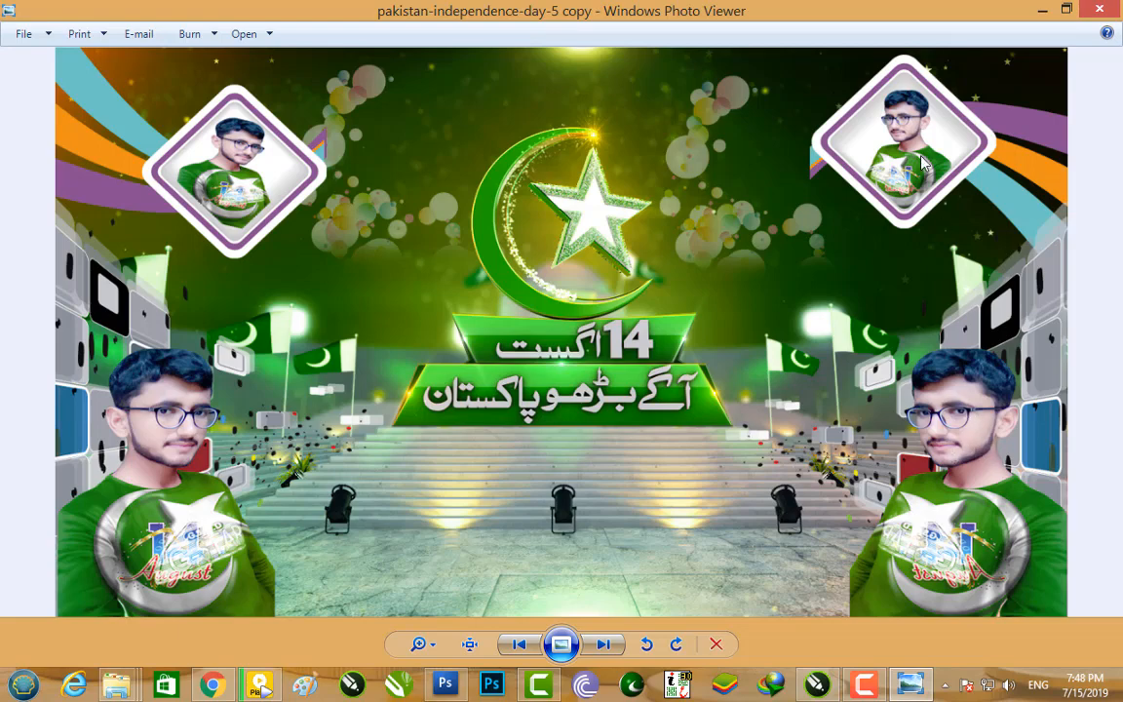
pyautogui.click(1042, 9)
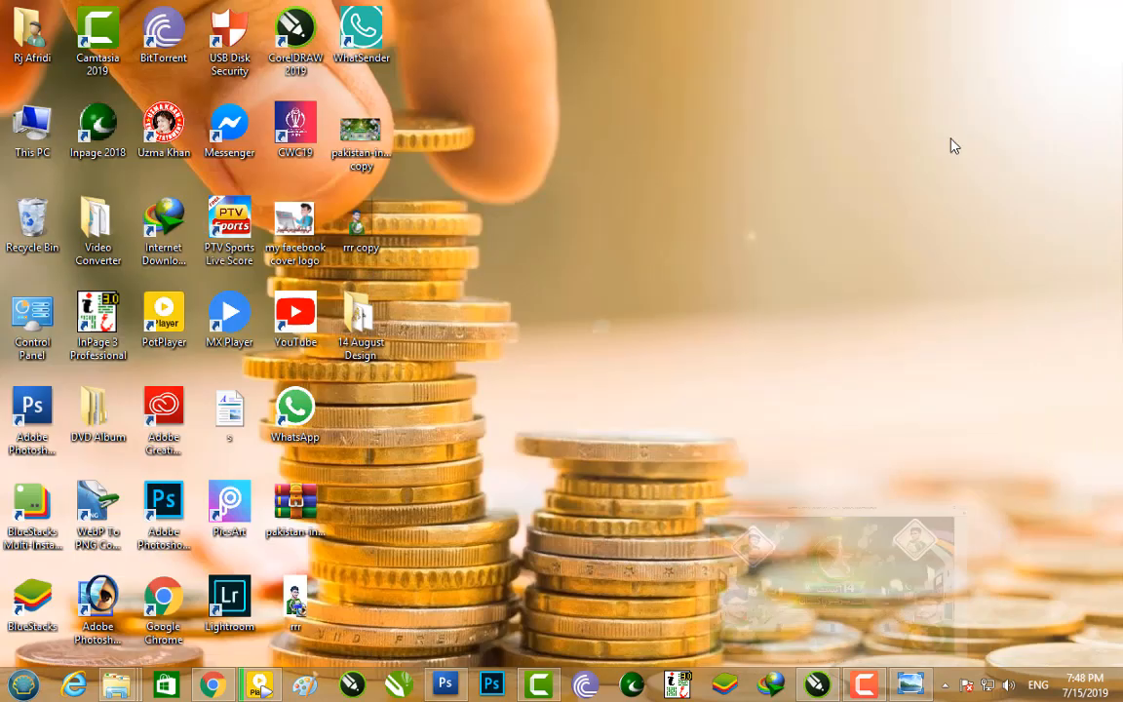
# Step: Switch to Photoshop and close the document left open there
pyautogui.click(444, 684)
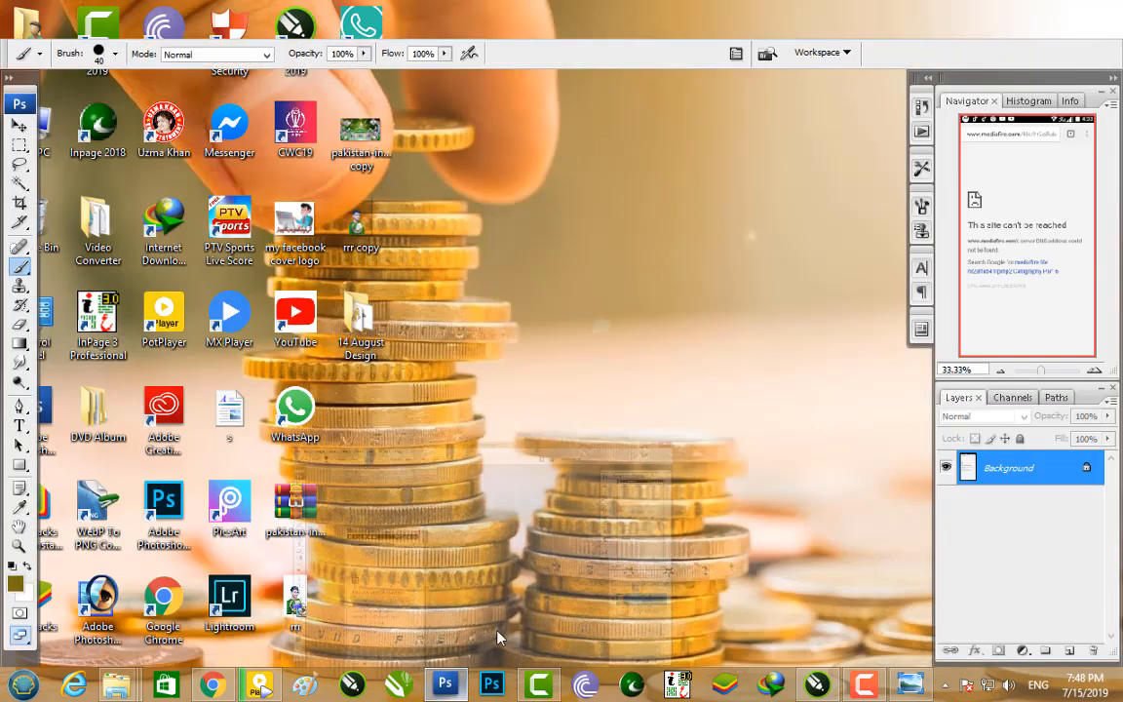
pyautogui.click(367, 265)
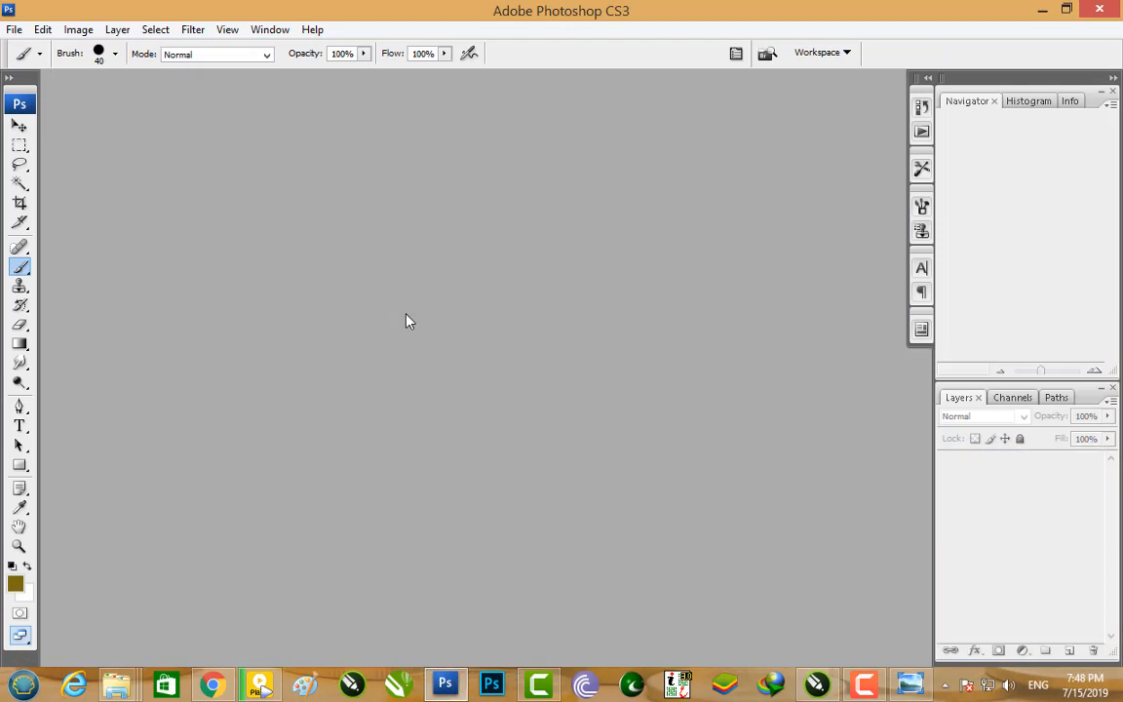
pyautogui.click(1042, 10)
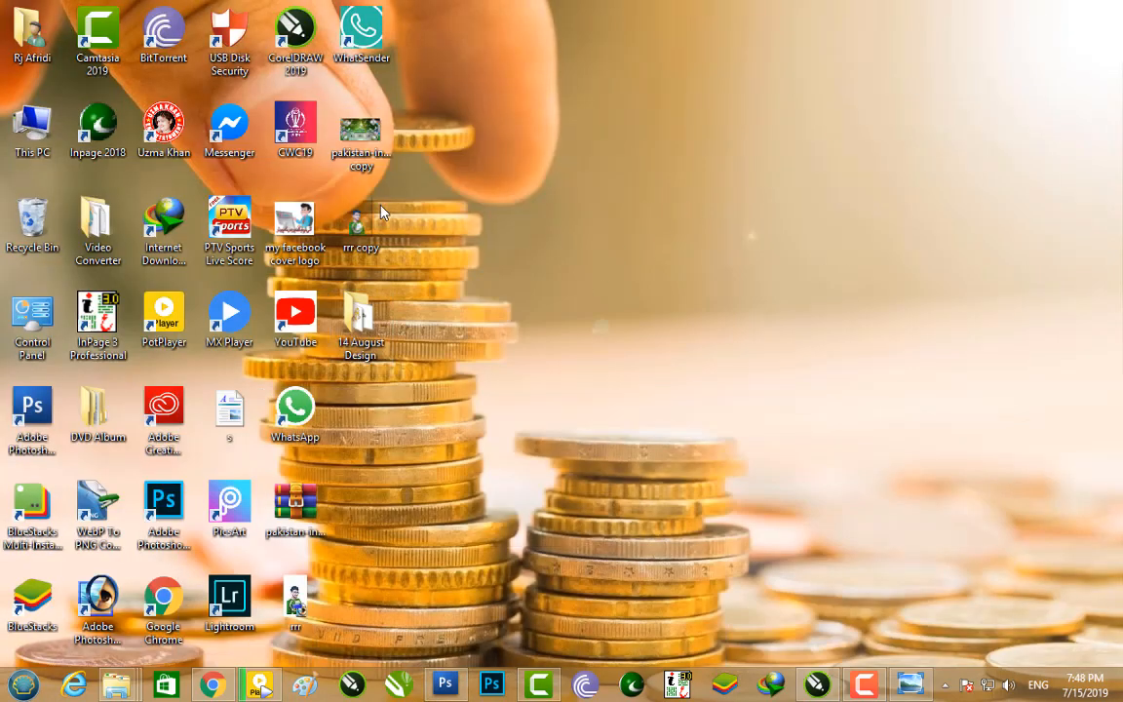
# Step: Open the 14 August Design folder from the desktop and open its pakistan-independence-day-5 image in Photoshop
pyautogui.doubleClick(360, 317)
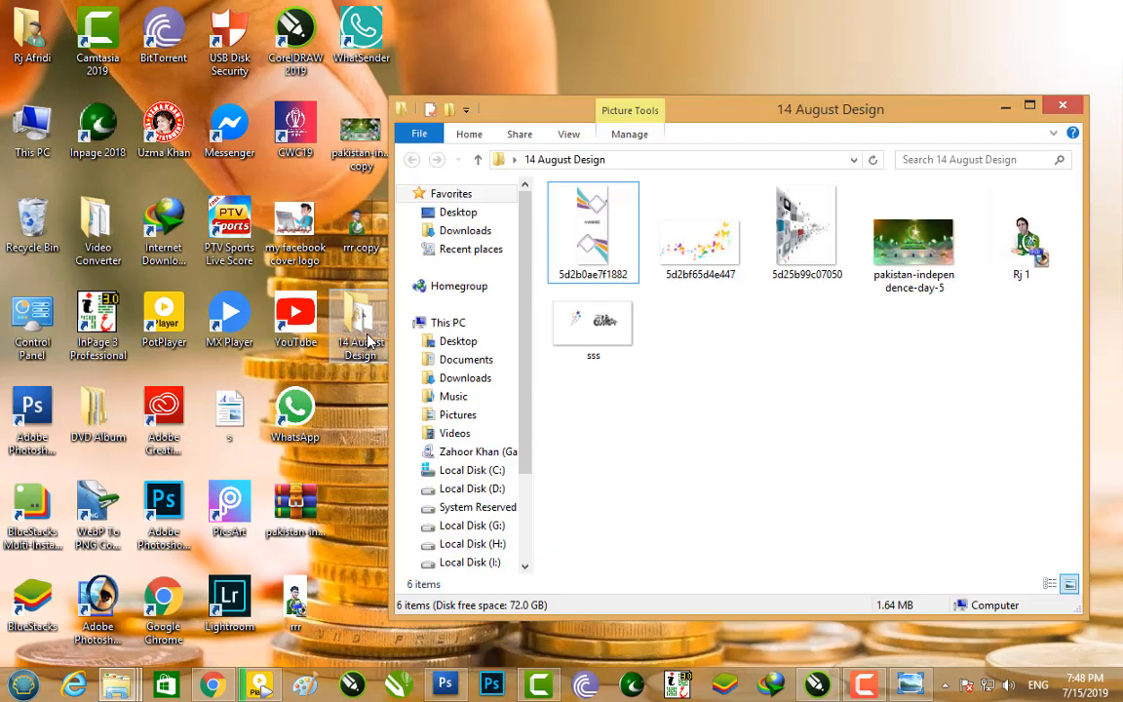
pyautogui.doubleClick(733, 125)
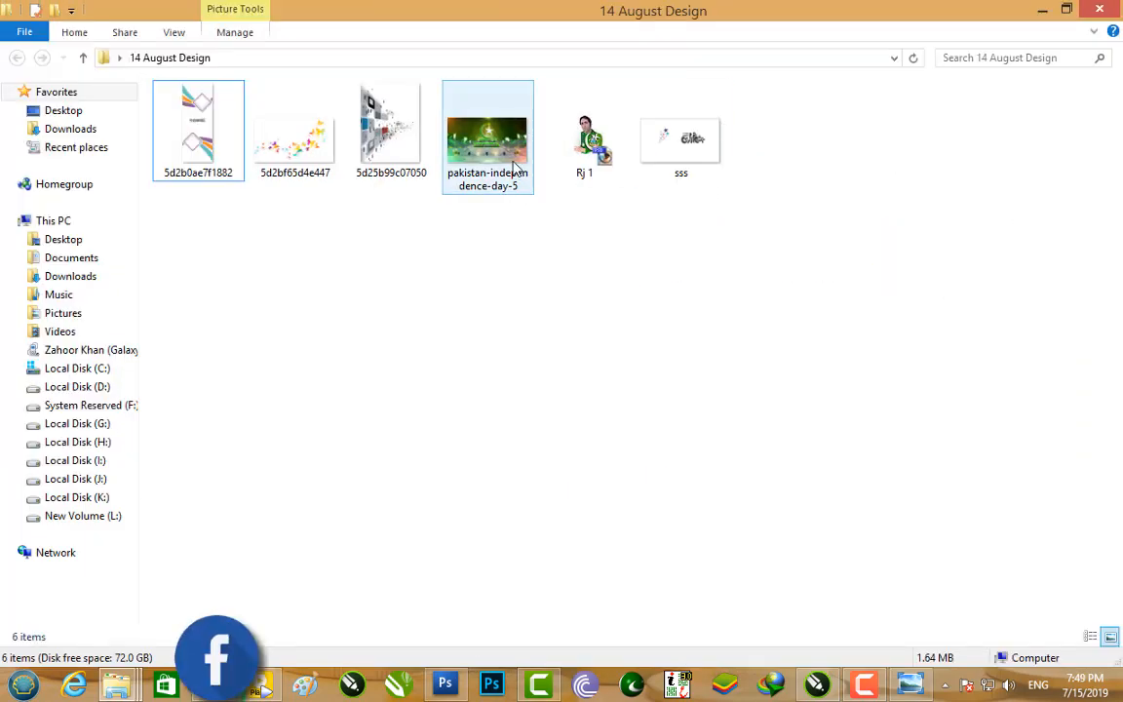
pyautogui.moveTo(487, 142); pyautogui.dragTo(514, 385)
# Step: Open 5d25b99c07050.png from the folder in Photoshop and move its tile graphic onto the left side of the pakistan-independence-day-5 document
pyautogui.click(1043, 14)
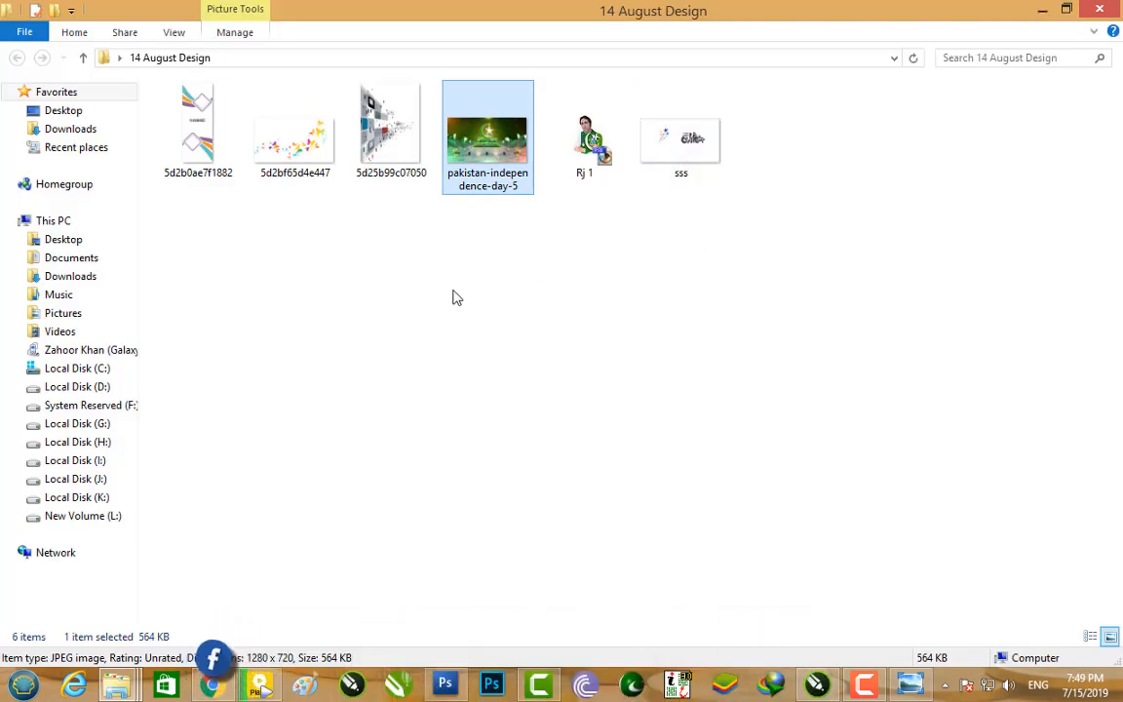
pyautogui.moveTo(359, 144); pyautogui.dragTo(446, 682)
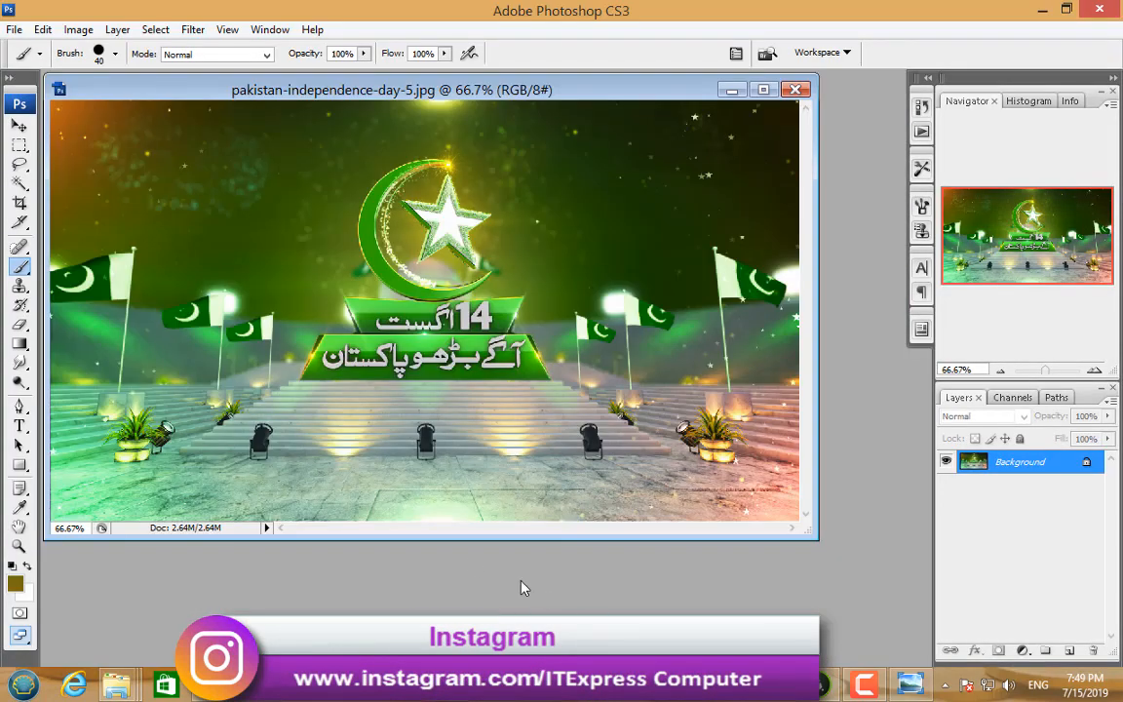
pyautogui.click(19, 126)
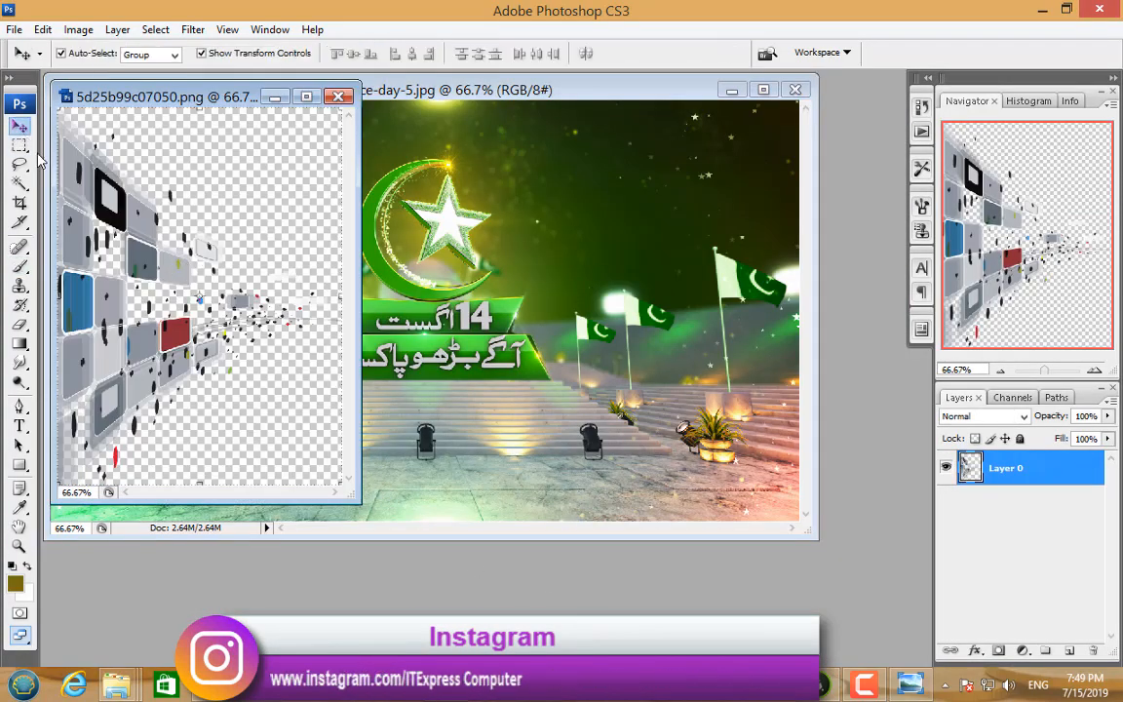
pyautogui.moveTo(142, 263); pyautogui.dragTo(142, 351)
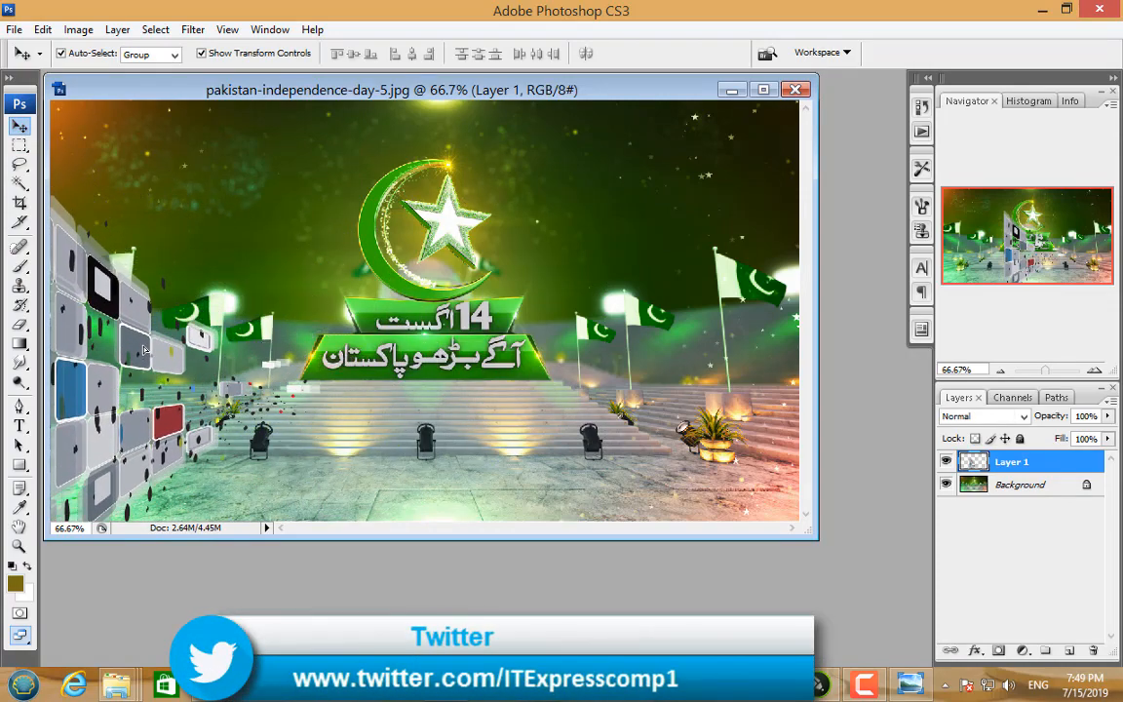
# Step: Transform the tile graphic at the poster's left edge to 83.3% width, keeping its height at 100%
pyautogui.moveTo(194, 201)
pyautogui.mouseDown()
pyautogui.moveTo(190, 232)
pyautogui.moveTo(187, 196)
pyautogui.mouseUp()
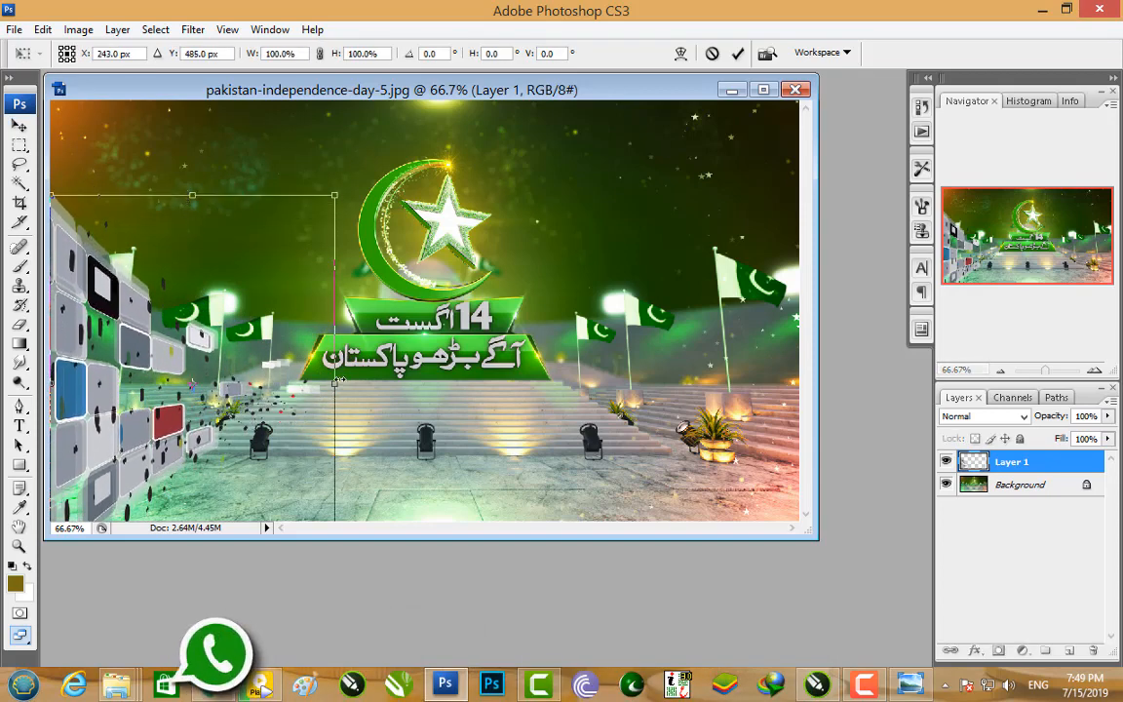
pyautogui.moveTo(325, 387); pyautogui.dragTo(282, 373)
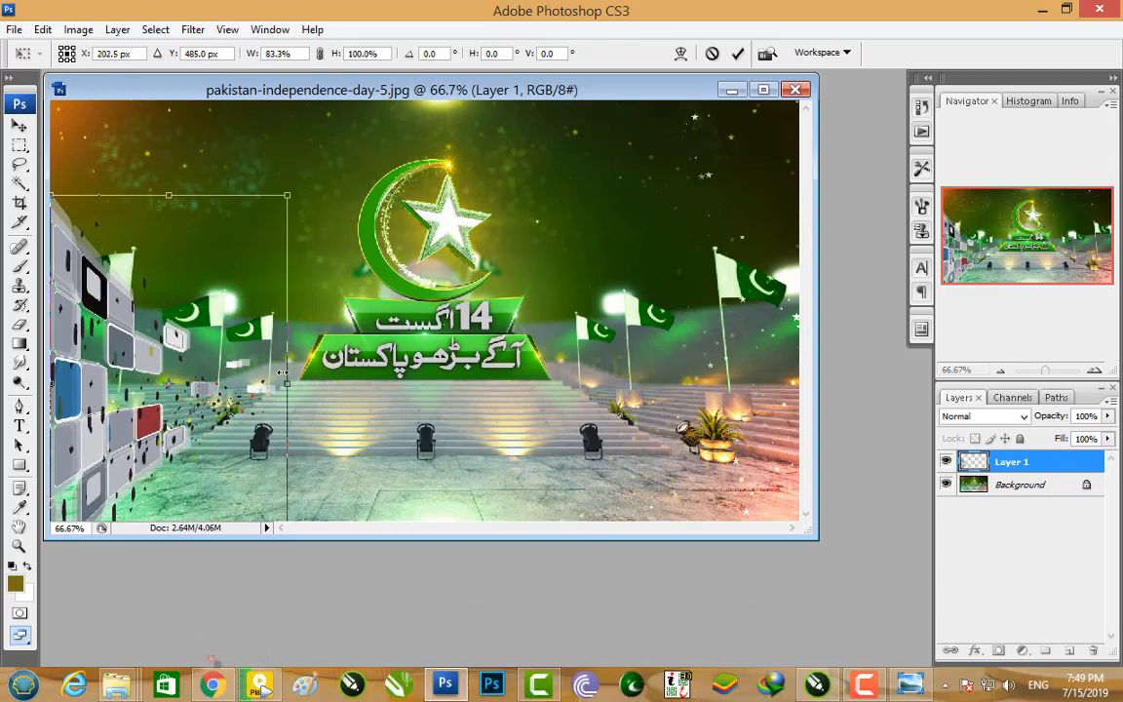
pyautogui.press('Return')
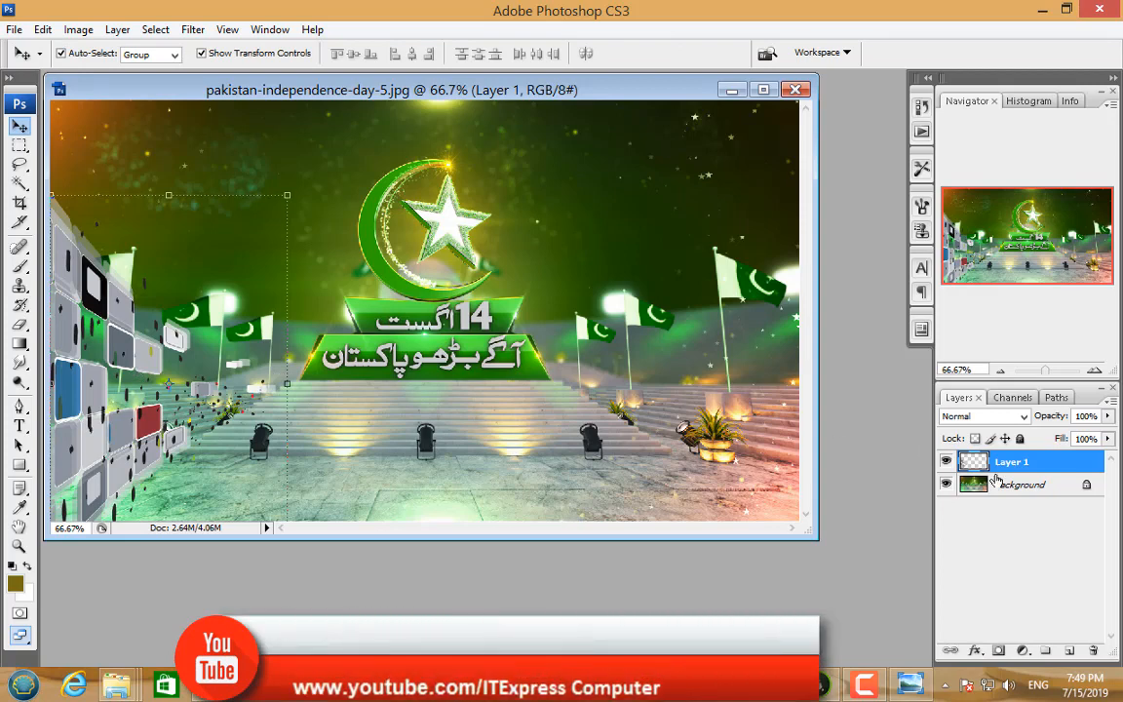
# Step: Duplicate the tile graphic's layer, move the copy toward the middle of the poster and flip it horizontally
pyautogui.moveTo(1010, 461); pyautogui.dragTo(1074, 652)
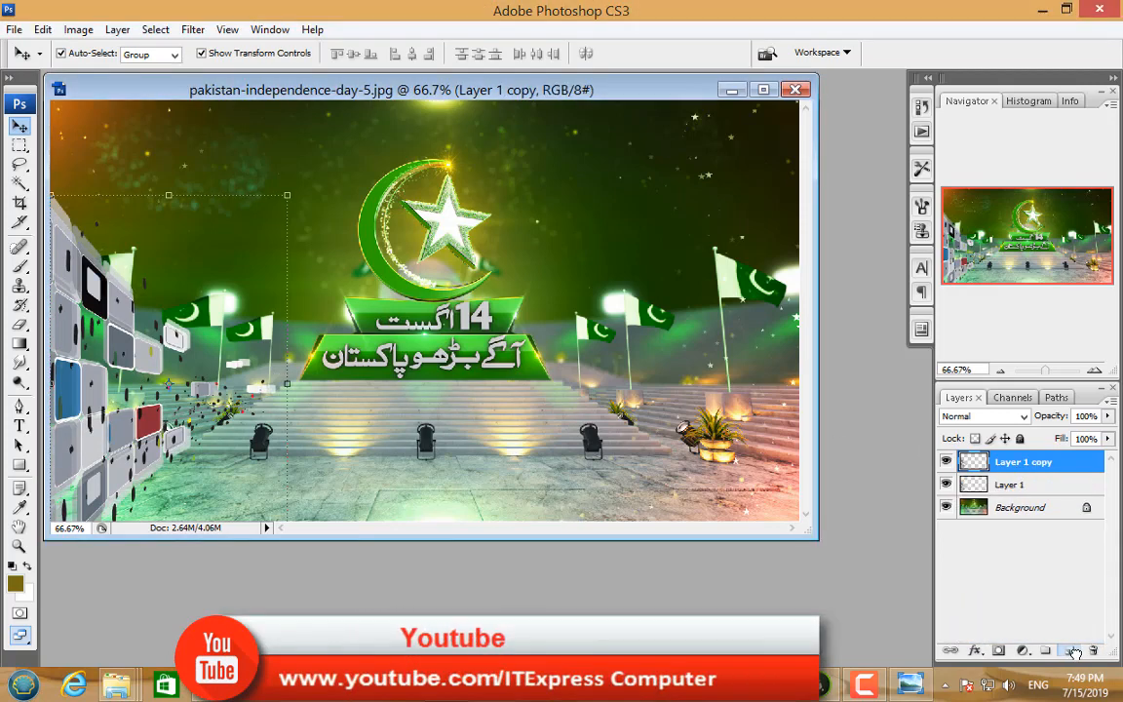
pyautogui.moveTo(86, 337); pyautogui.dragTo(323, 351)
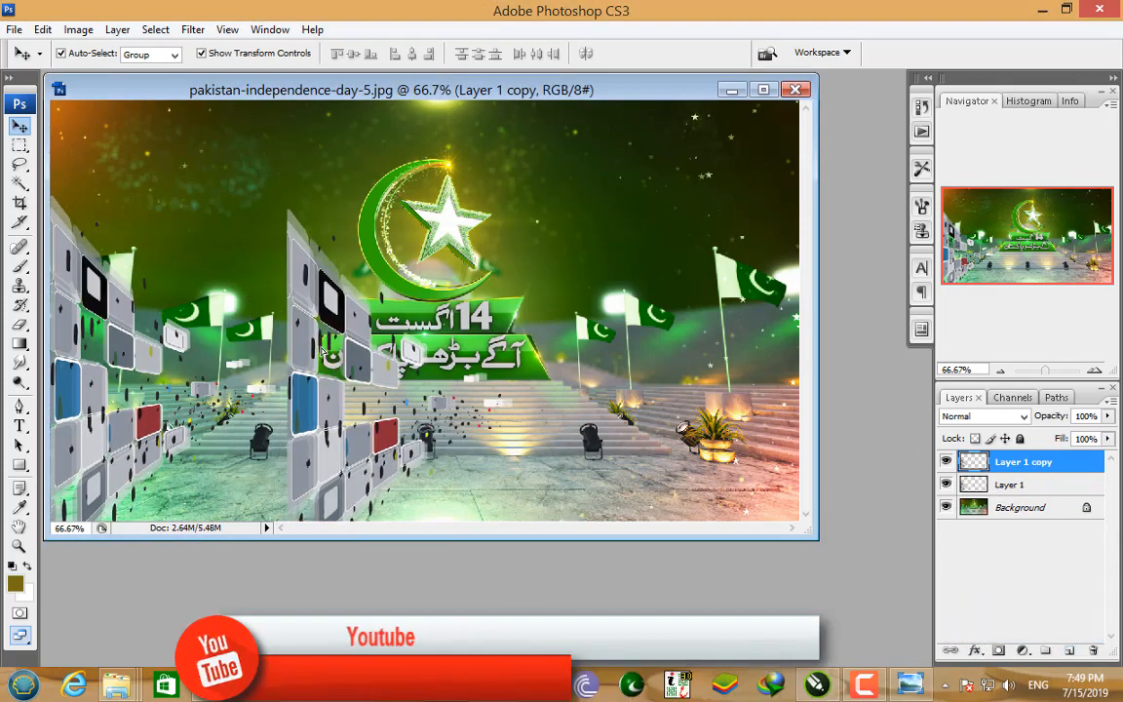
pyautogui.hotkey('ctrl', 't')
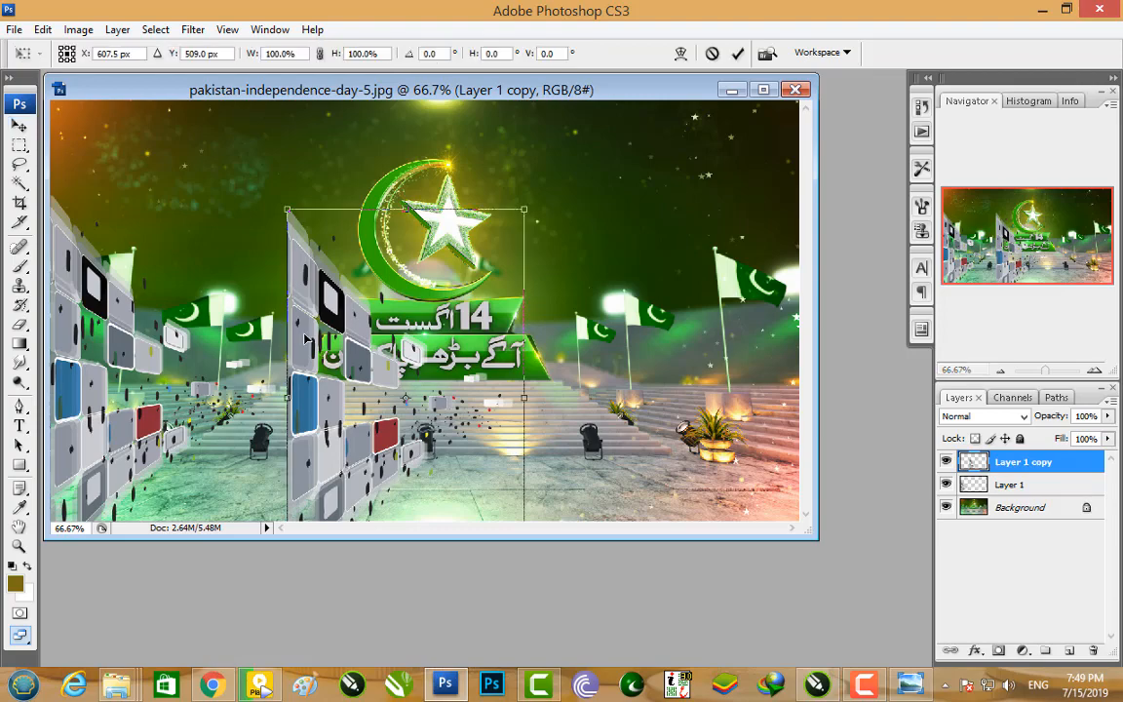
pyautogui.rightClick(316, 332)
pyautogui.click(401, 549)
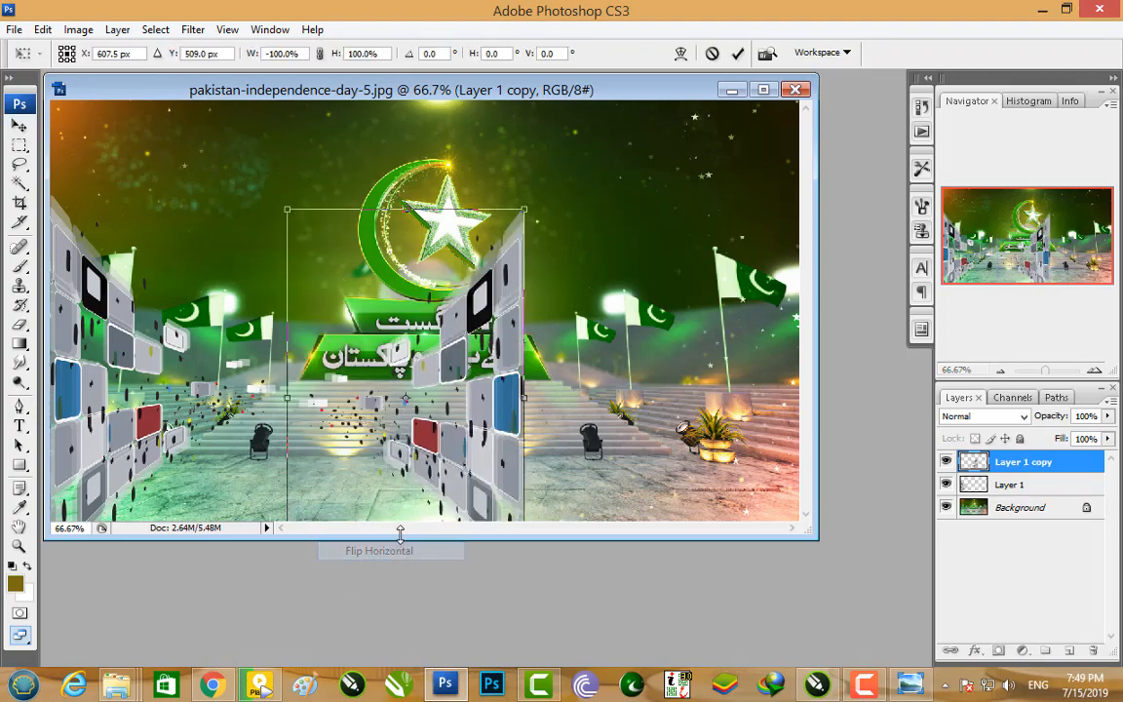
# Step: Move the flipped tile copy to the poster's right edge and reduce its height to 98.6%
pyautogui.moveTo(466, 362); pyautogui.dragTo(734, 363)
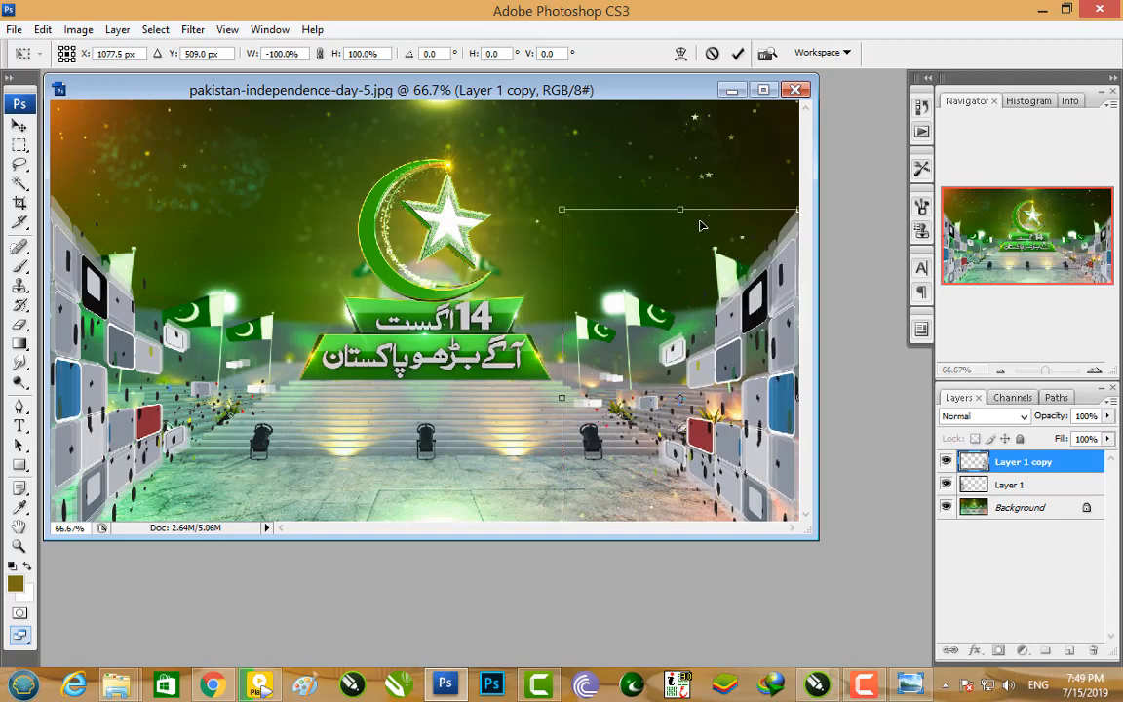
pyautogui.moveTo(678, 210); pyautogui.dragTo(678, 215)
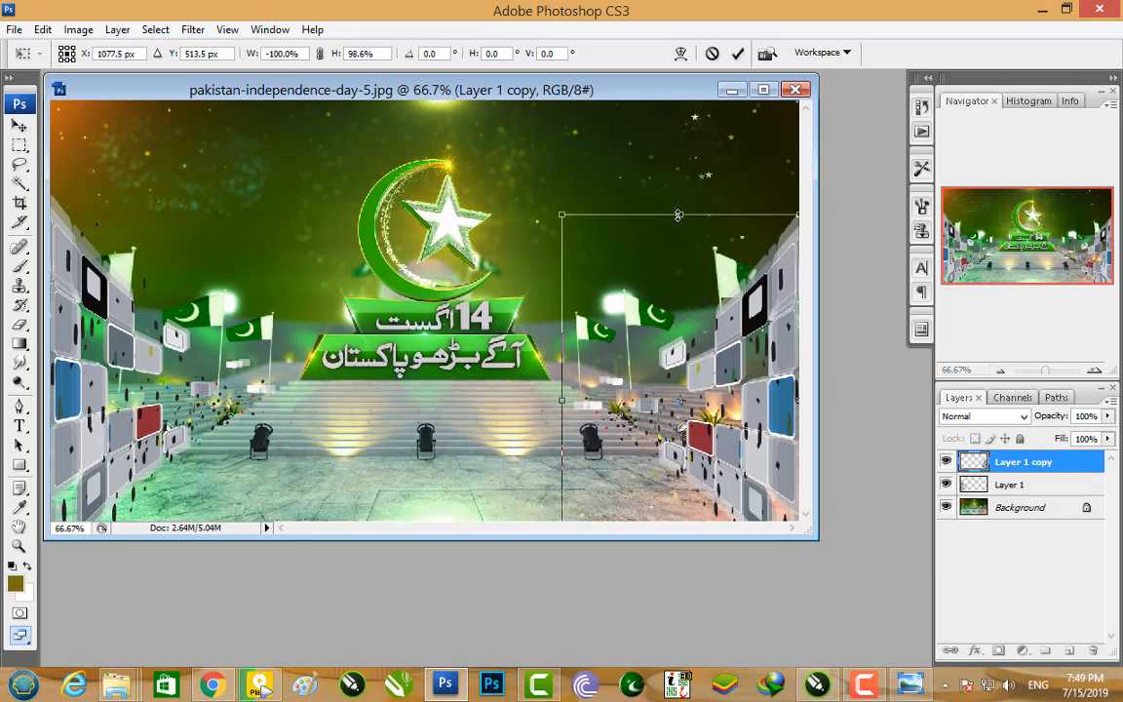
pyautogui.press('Return')
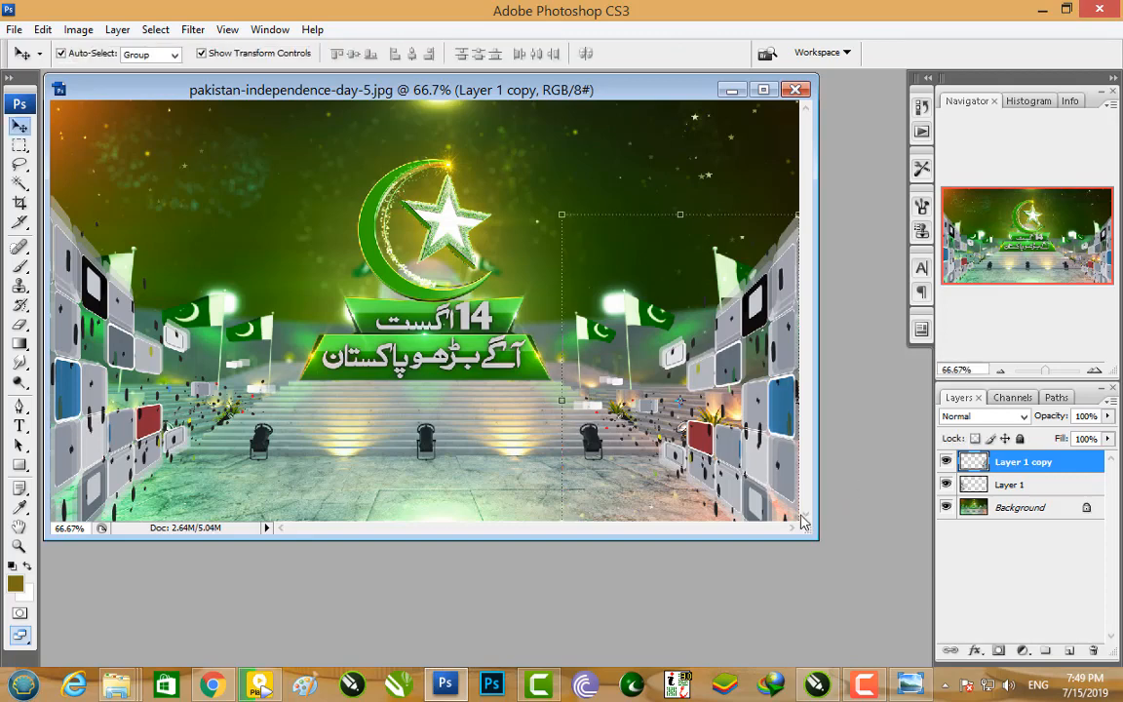
# Step: Open 5d2bf65d4e447.png from the folder in Photoshop and add its butterflies to the poster as a new layer
pyautogui.click(1043, 10)
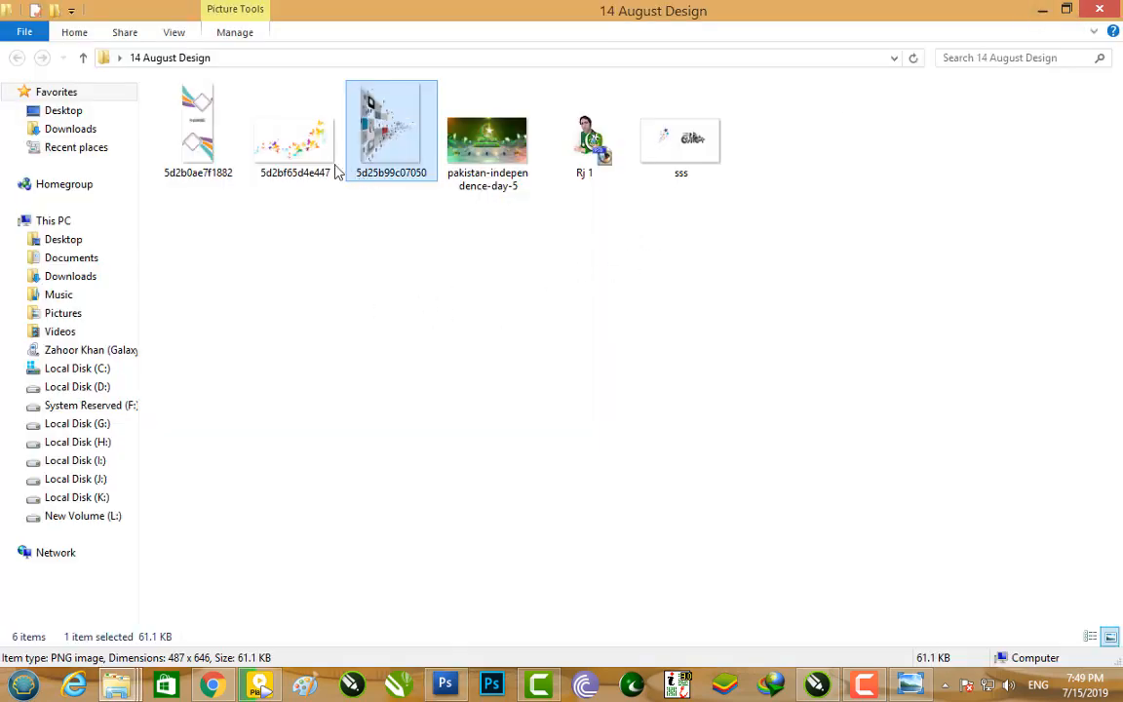
pyautogui.moveTo(335, 171); pyautogui.dragTo(473, 462)
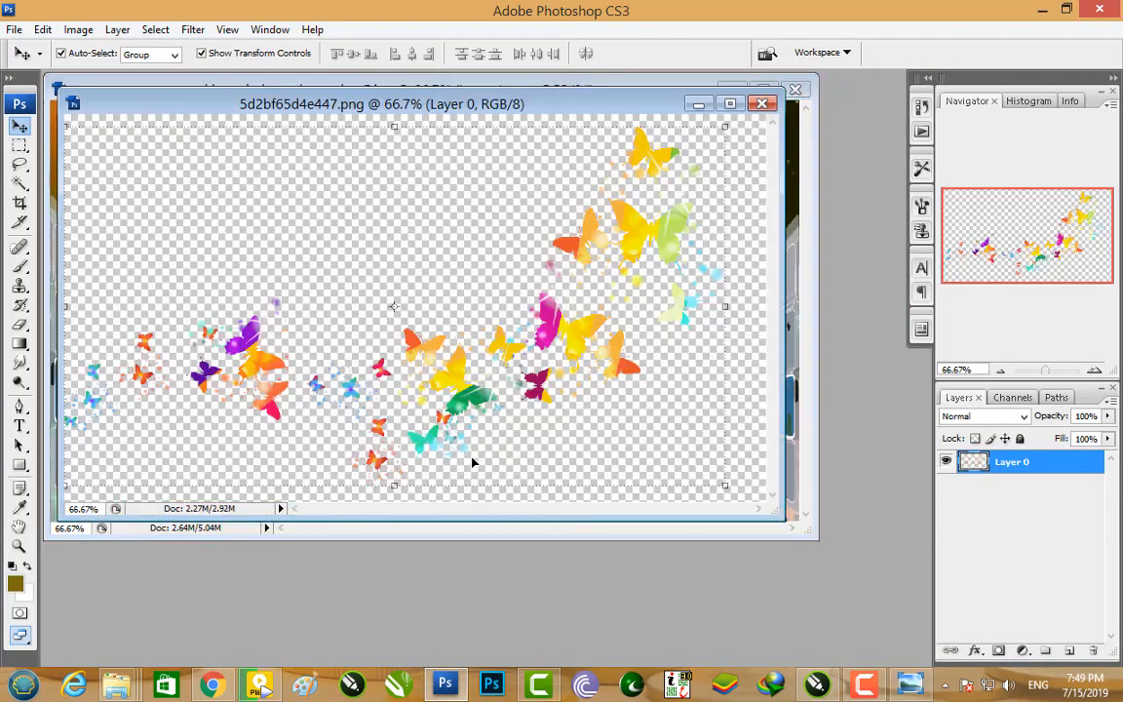
pyautogui.moveTo(385, 114); pyautogui.dragTo(397, 317)
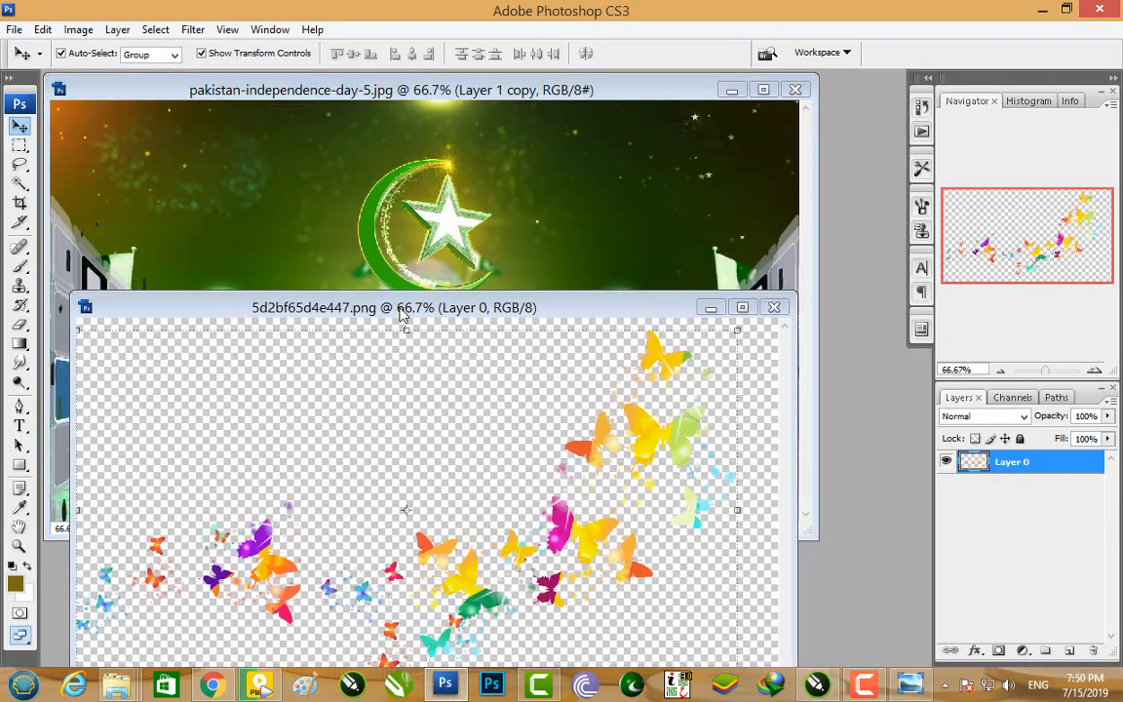
pyautogui.moveTo(599, 372); pyautogui.dragTo(645, 207)
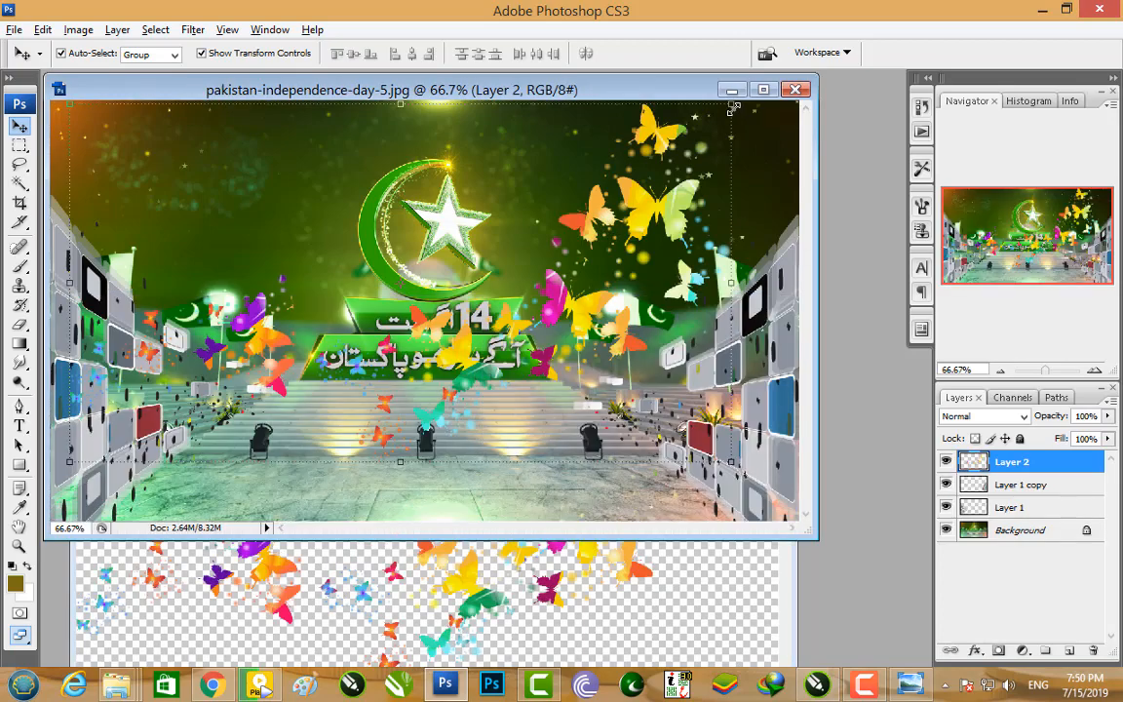
# Step: Scale the butterflies to 70.7% width and 60.7% height and place them across the crescent toward the poster's upper right
pyautogui.moveTo(731, 105); pyautogui.dragTo(579, 186)
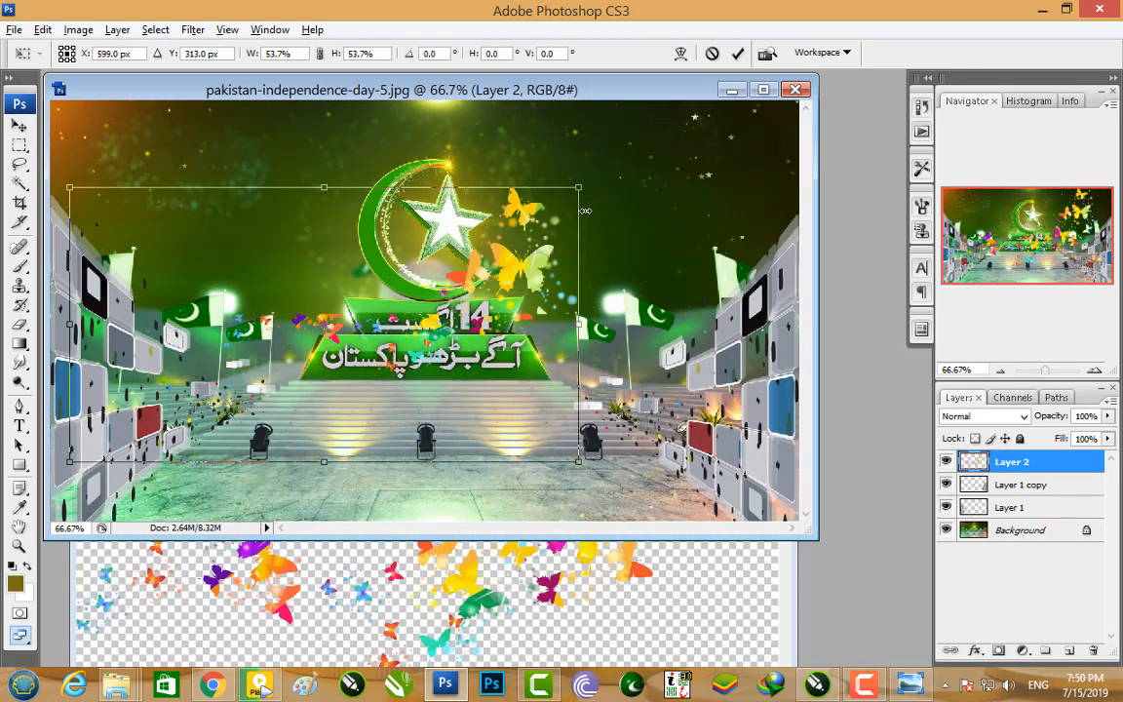
pyautogui.moveTo(520, 276); pyautogui.dragTo(650, 182)
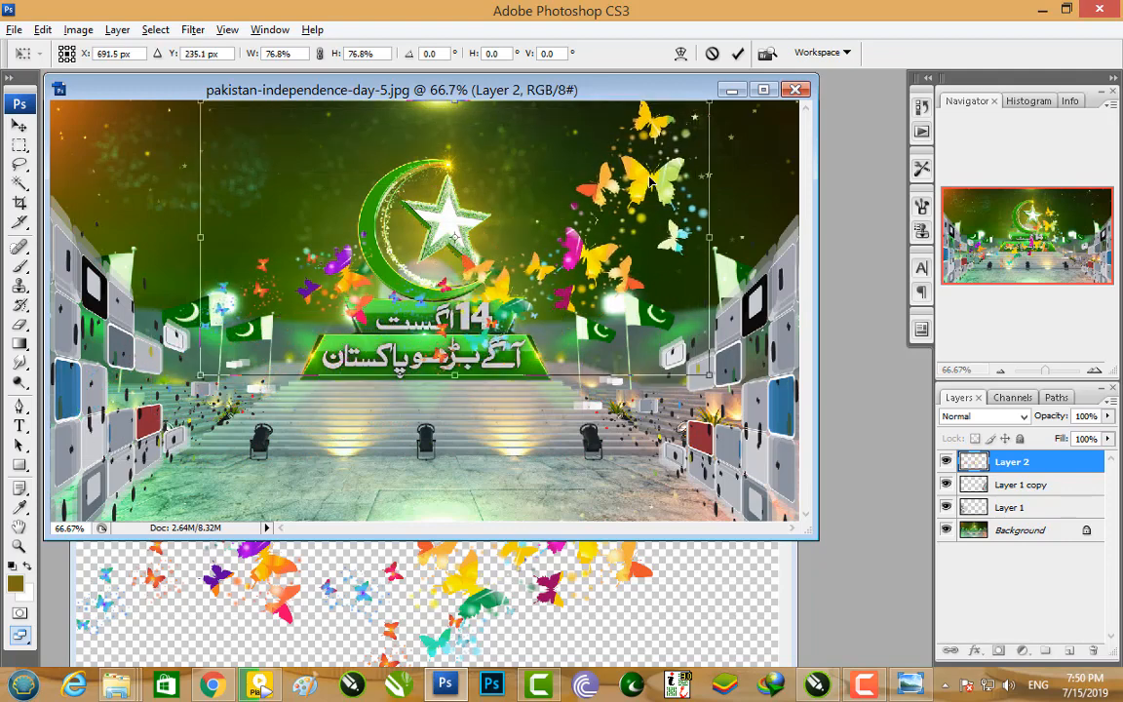
pyautogui.hotkey('shift', 'Left')
pyautogui.hotkey('shift', 'Left')
pyautogui.hotkey('shift', 'Left')
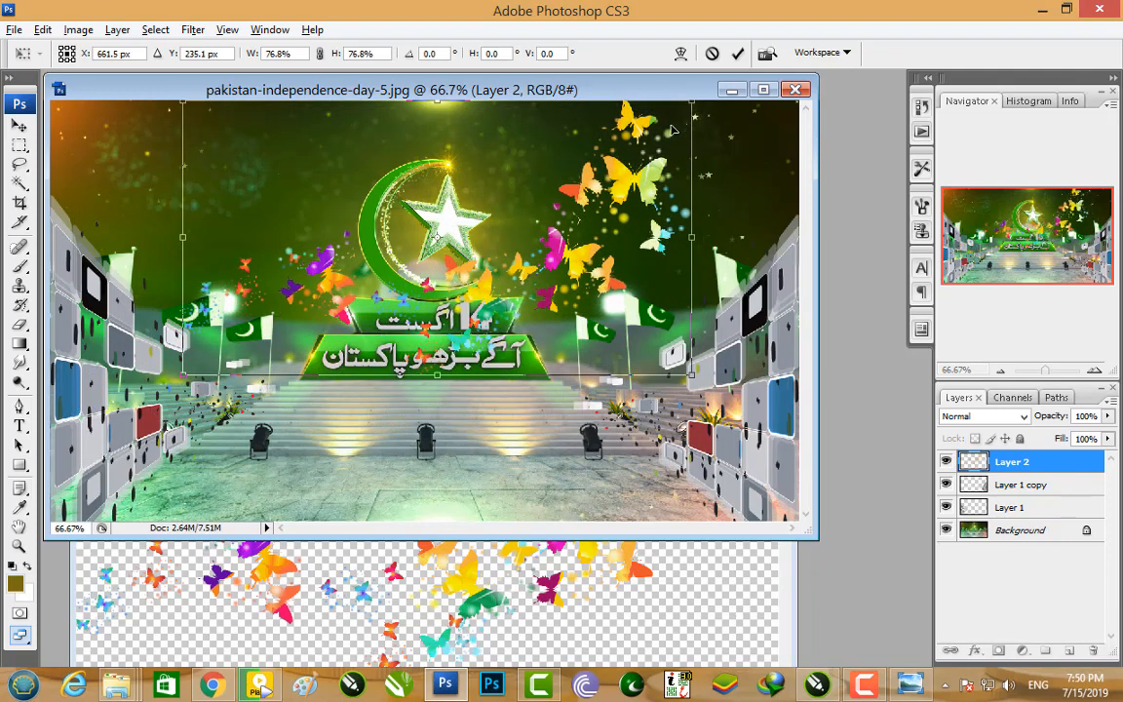
pyautogui.moveTo(691, 101); pyautogui.dragTo(679, 147)
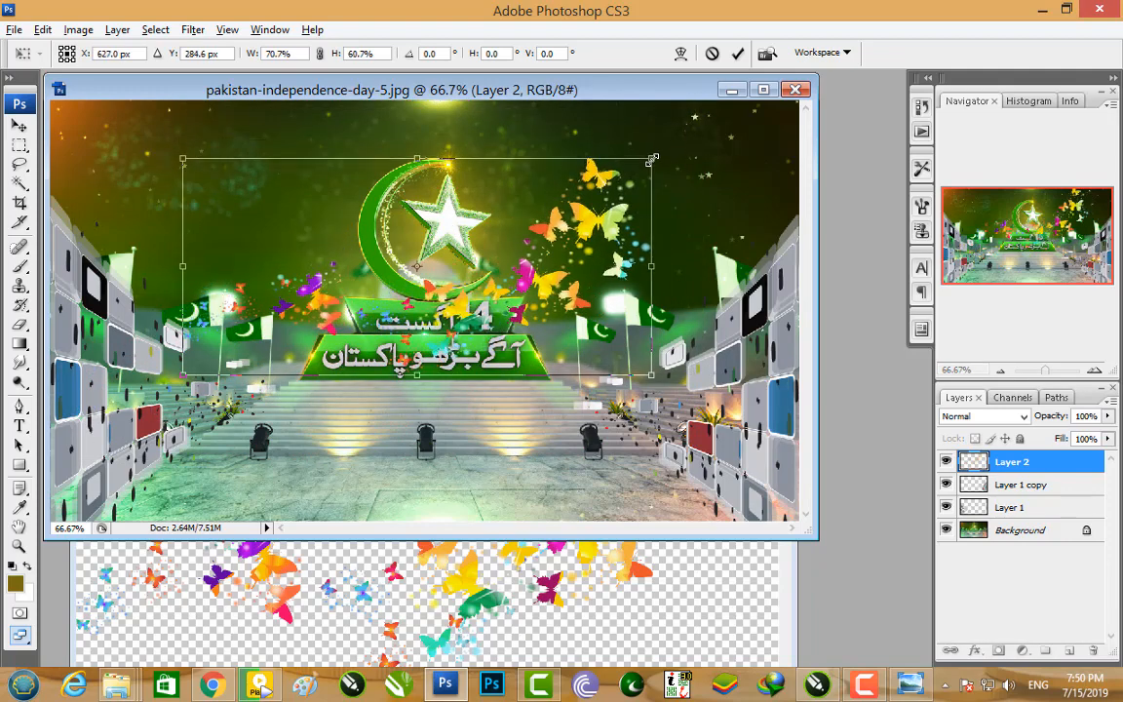
pyautogui.moveTo(634, 195); pyautogui.dragTo(667, 178)
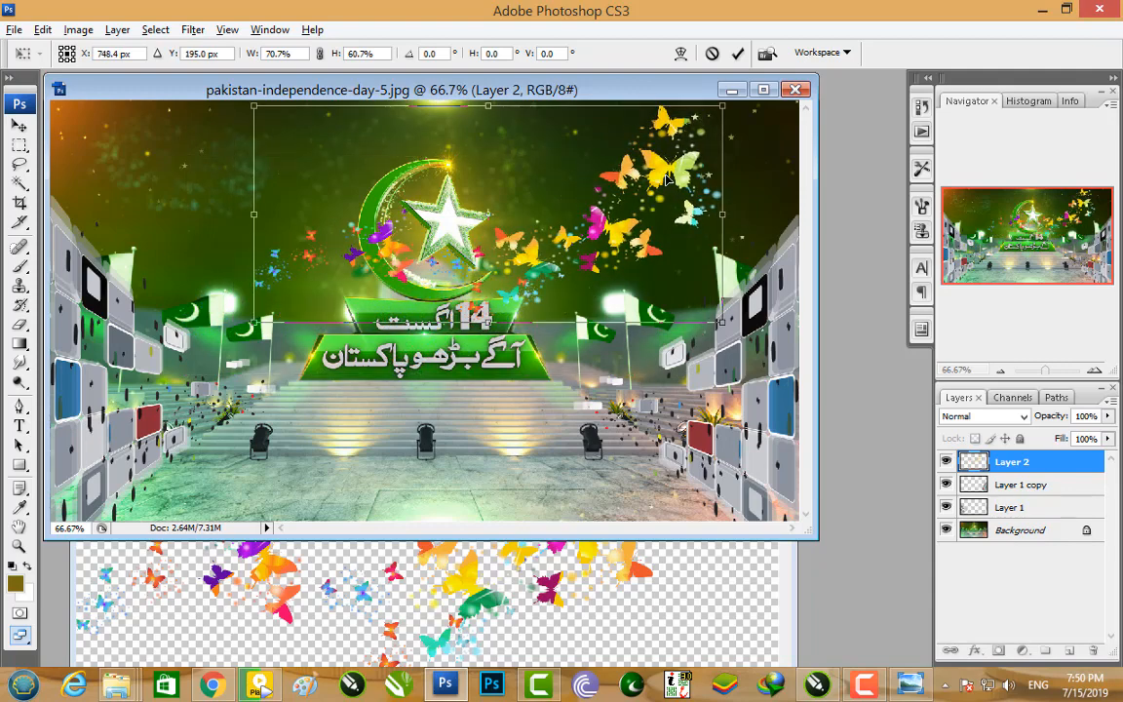
pyautogui.press('Return')
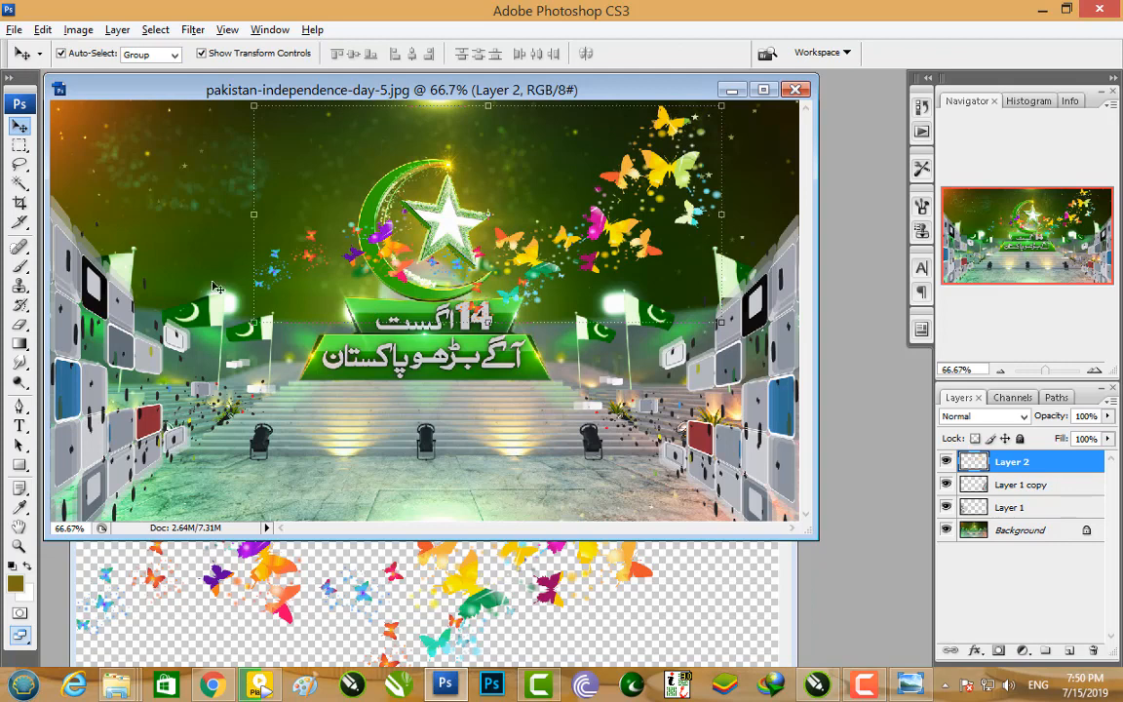
# Step: Cut the butterflies overlapping the crescent and the area beside it out of the butterfly layer and paste them as a new layer
pyautogui.click(20, 145)
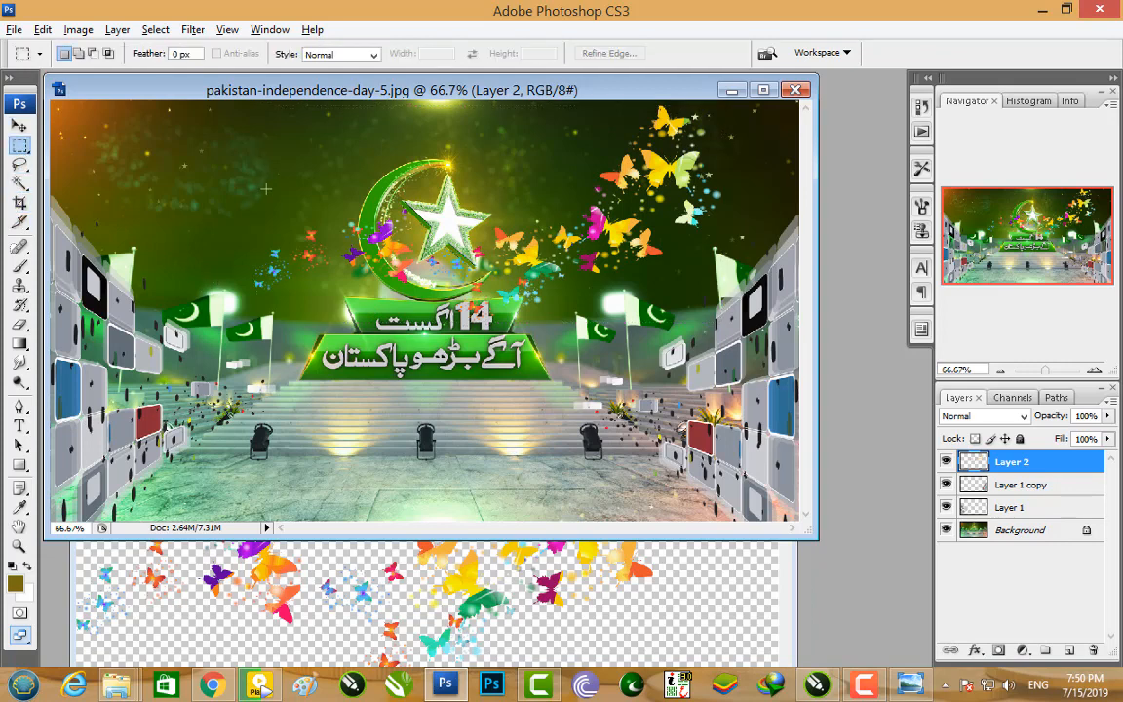
pyautogui.moveTo(230, 172); pyautogui.dragTo(492, 420)
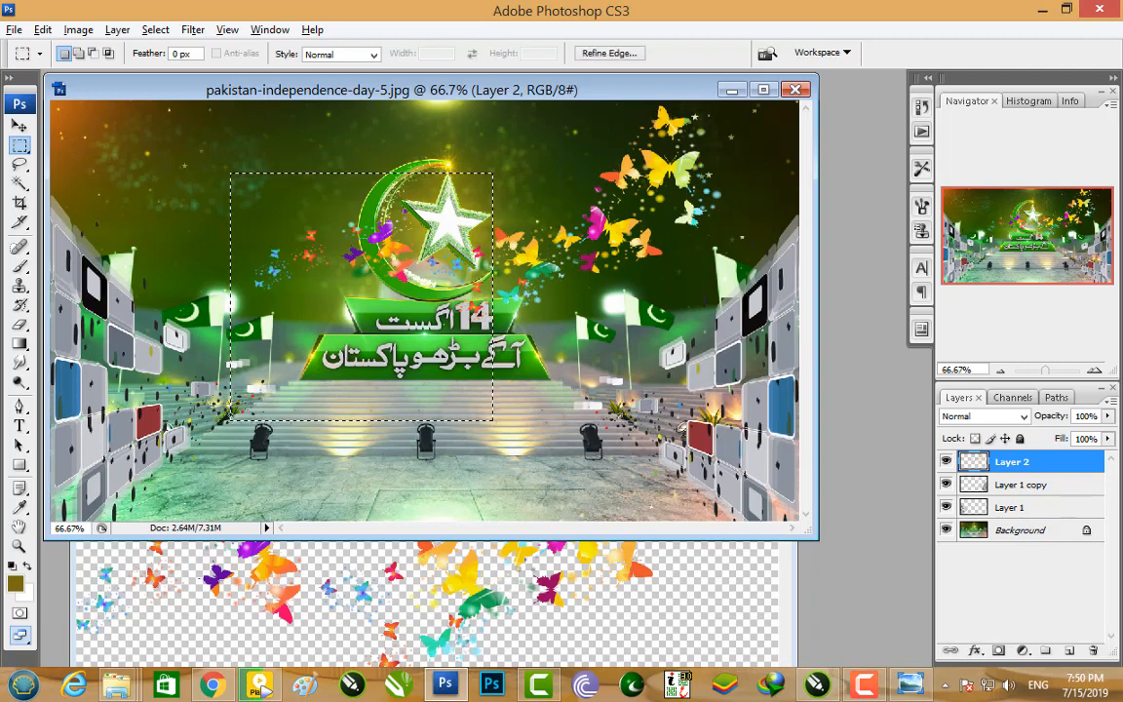
pyautogui.hotkey('ctrl', 'x')
pyautogui.hotkey('ctrl', 'v')
# Step: Move the pasted butterfly group away from the crescent into the poster's upper-left sky
pyautogui.click(20, 126)
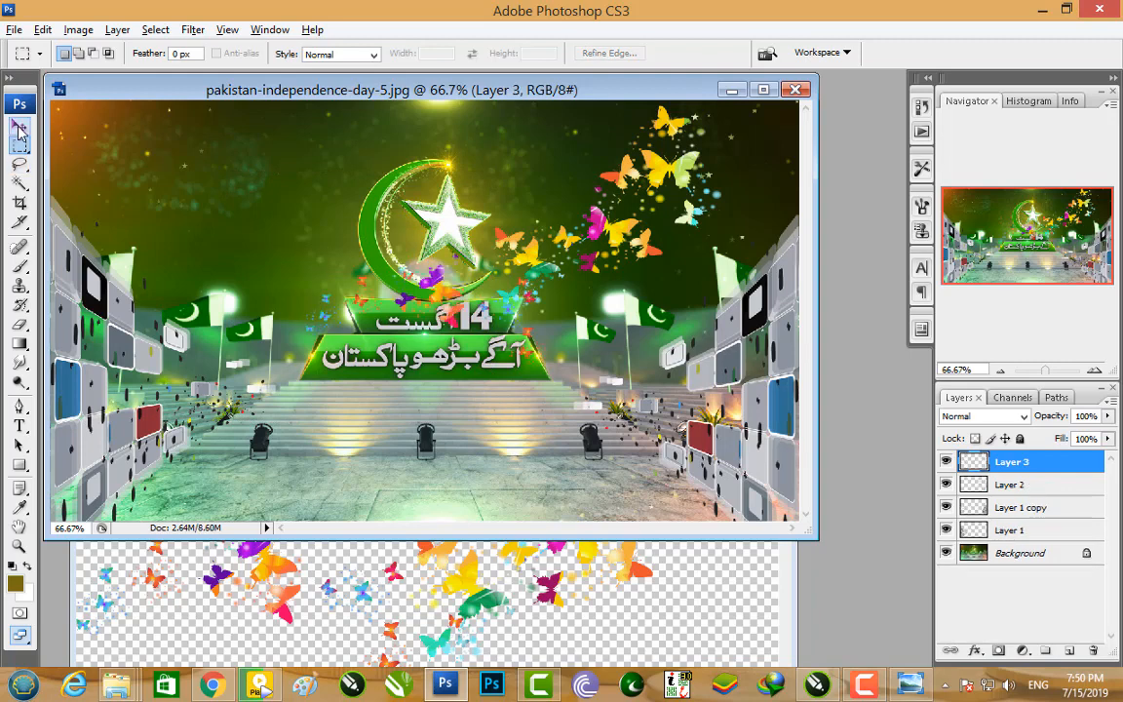
pyautogui.keyDown('shift'); pyautogui.click(274, 258); pyautogui.keyUp('shift')
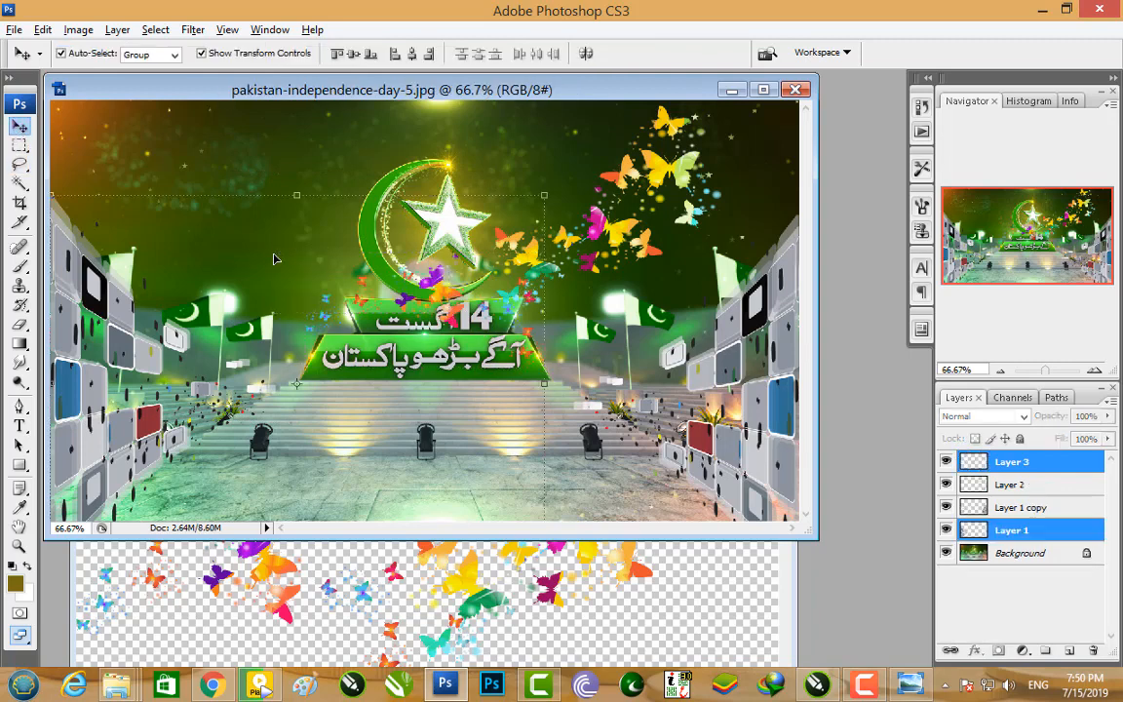
pyautogui.click(1031, 484)
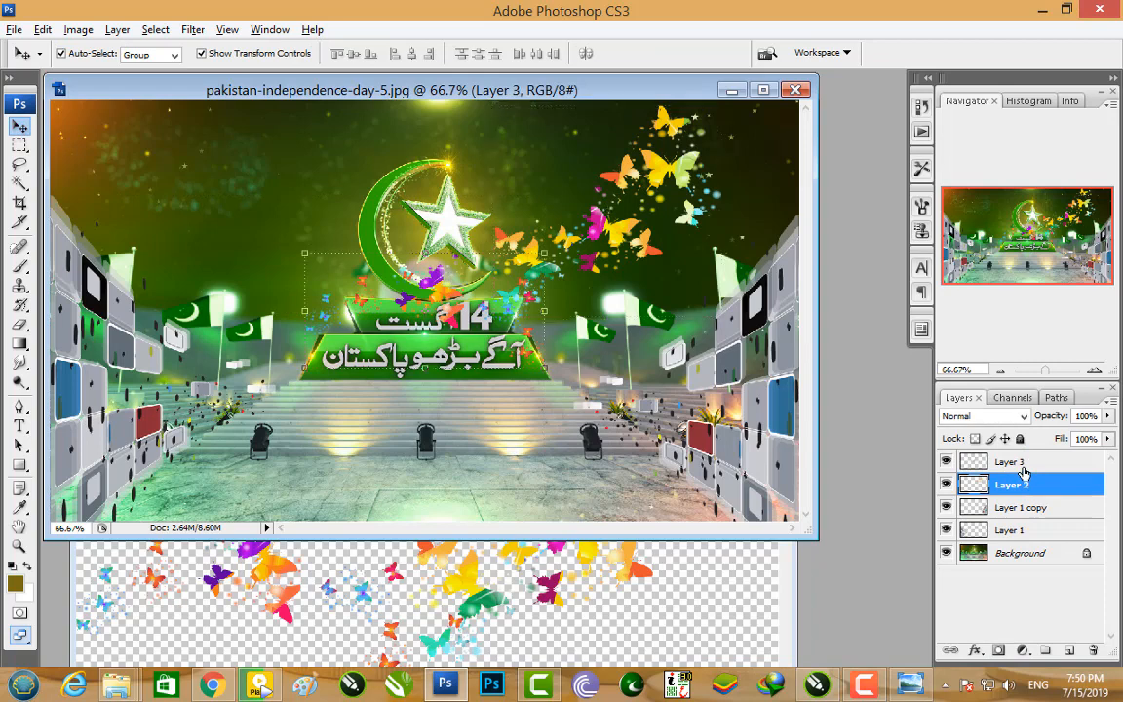
pyautogui.click(1022, 463)
pyautogui.moveTo(444, 297); pyautogui.dragTo(229, 152)
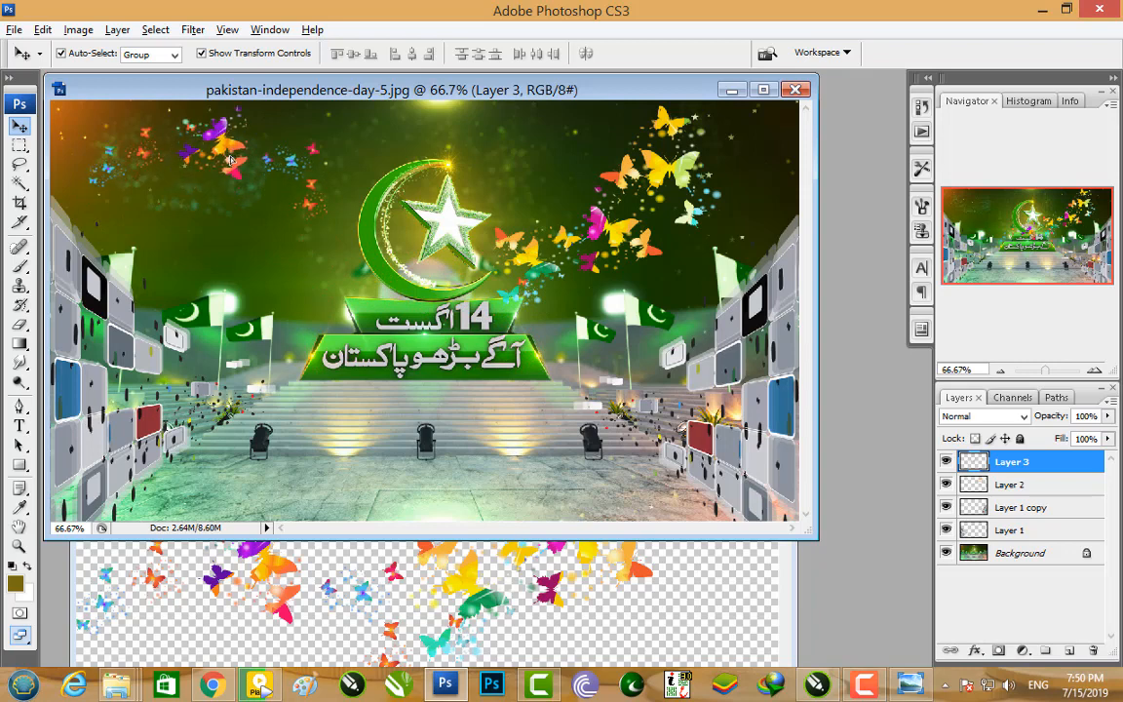
# Step: Scale the butterflies on the poster's right side to 92.7% width and 91.7% height
pyautogui.click(545, 278)
pyautogui.moveTo(494, 317); pyautogui.dragTo(508, 301)
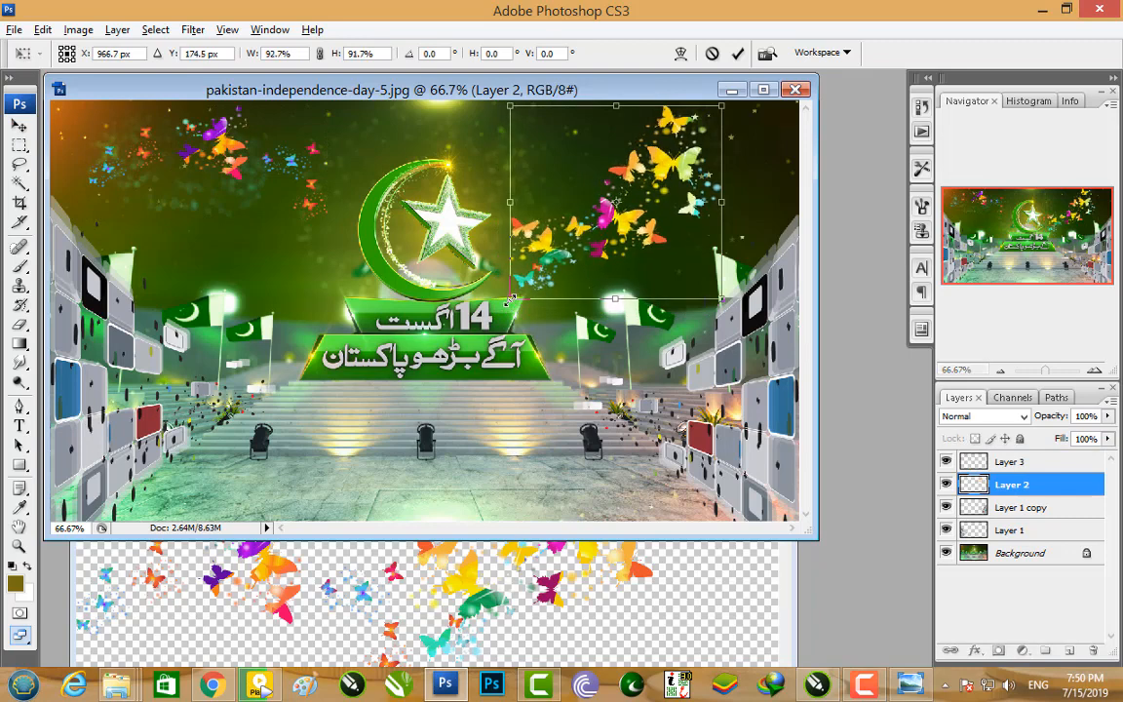
pyautogui.doubleClick(508, 302)
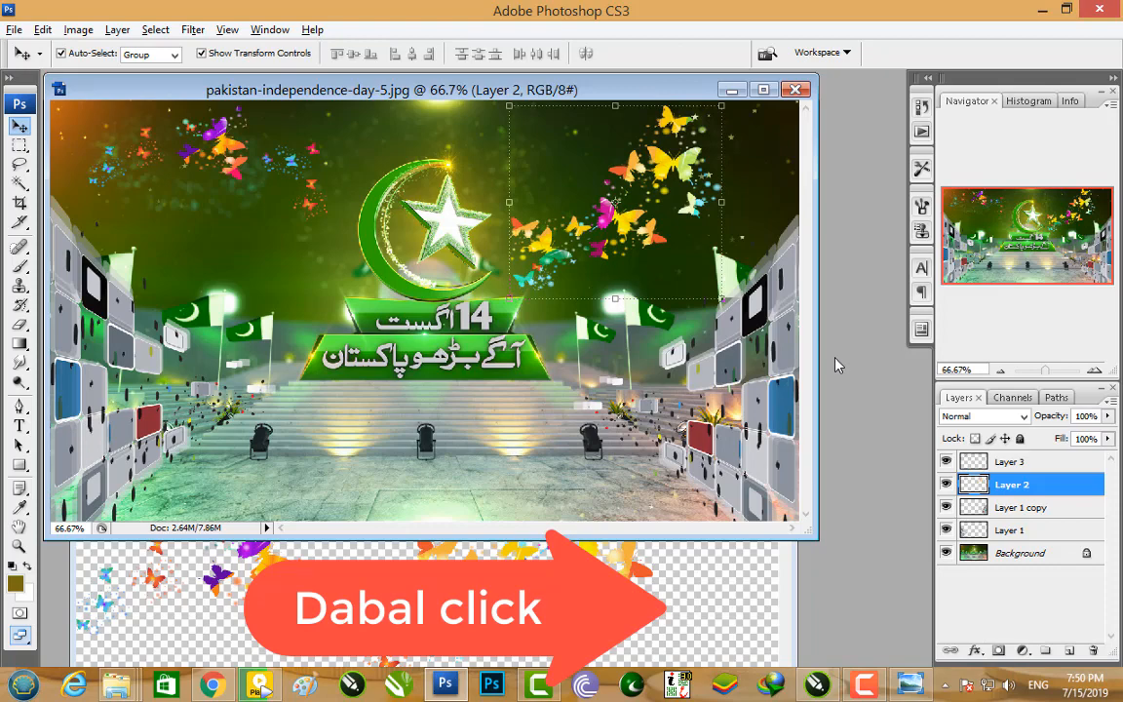
# Step: Apply a Multiply drop shadow to the right butterflies with 75% opacity, 30° angle, 5 px distance and 5 px size
pyautogui.doubleClick(1049, 486)
pyautogui.click(668, 212)
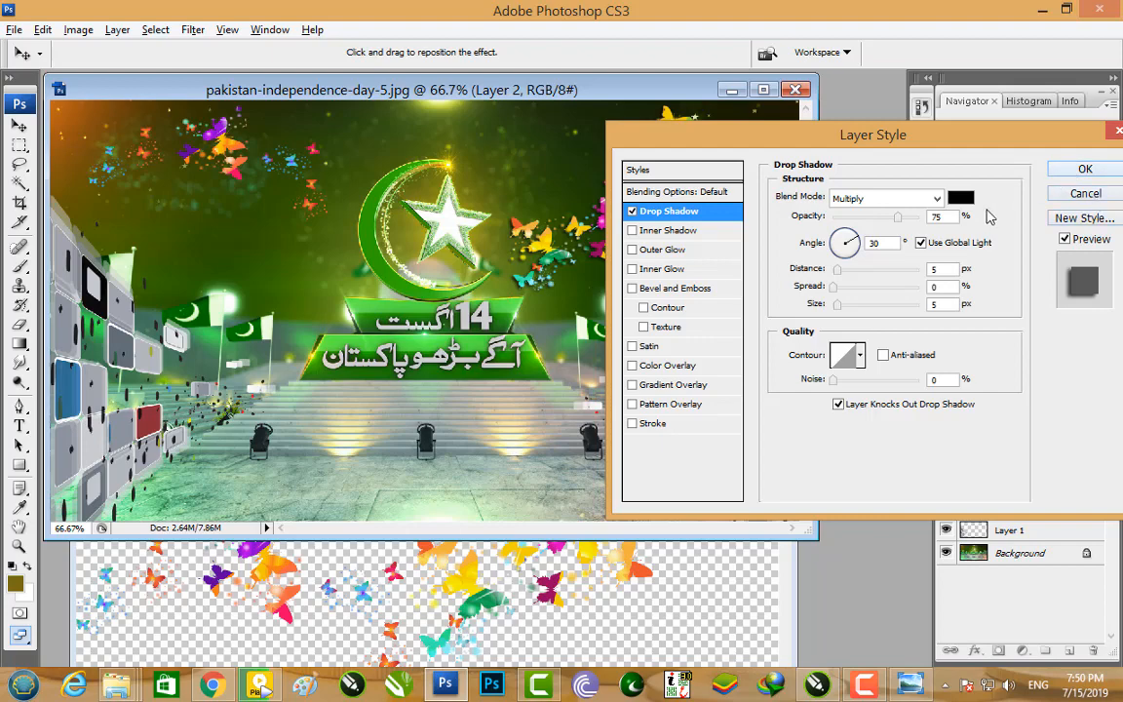
pyautogui.click(1082, 170)
# Step: Give the upper-left butterflies a Multiply drop shadow with 75% opacity, 30° angle, 5 px distance and 5 px size
pyautogui.click(236, 175)
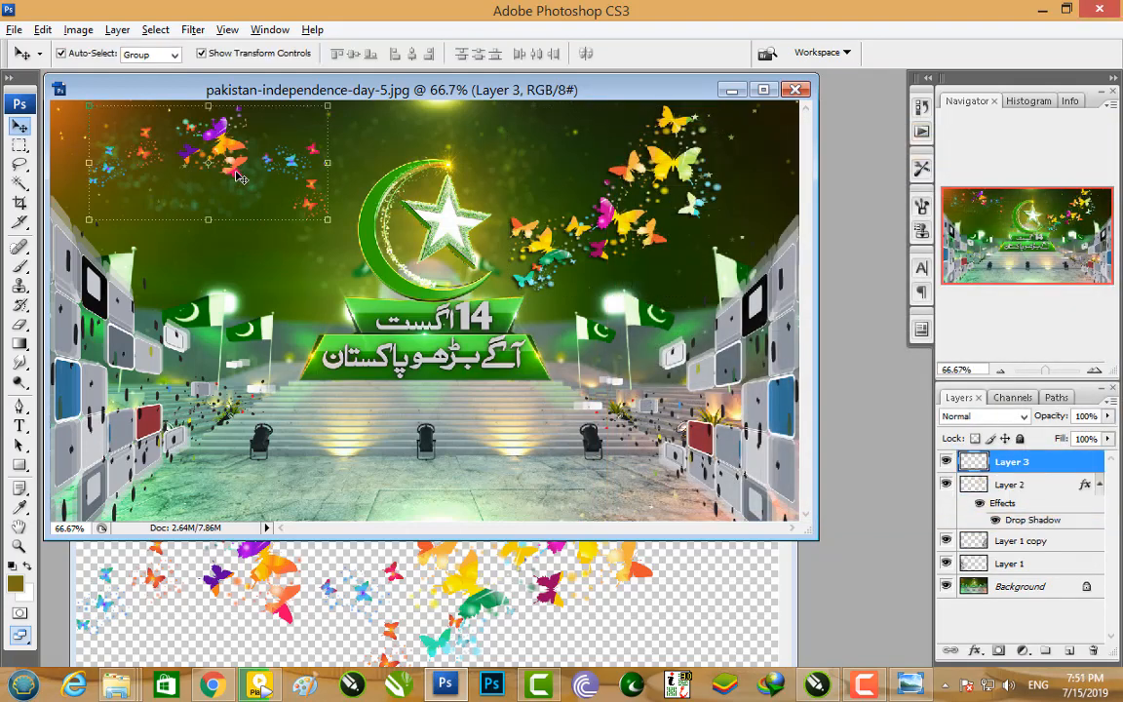
pyautogui.doubleClick(1064, 467)
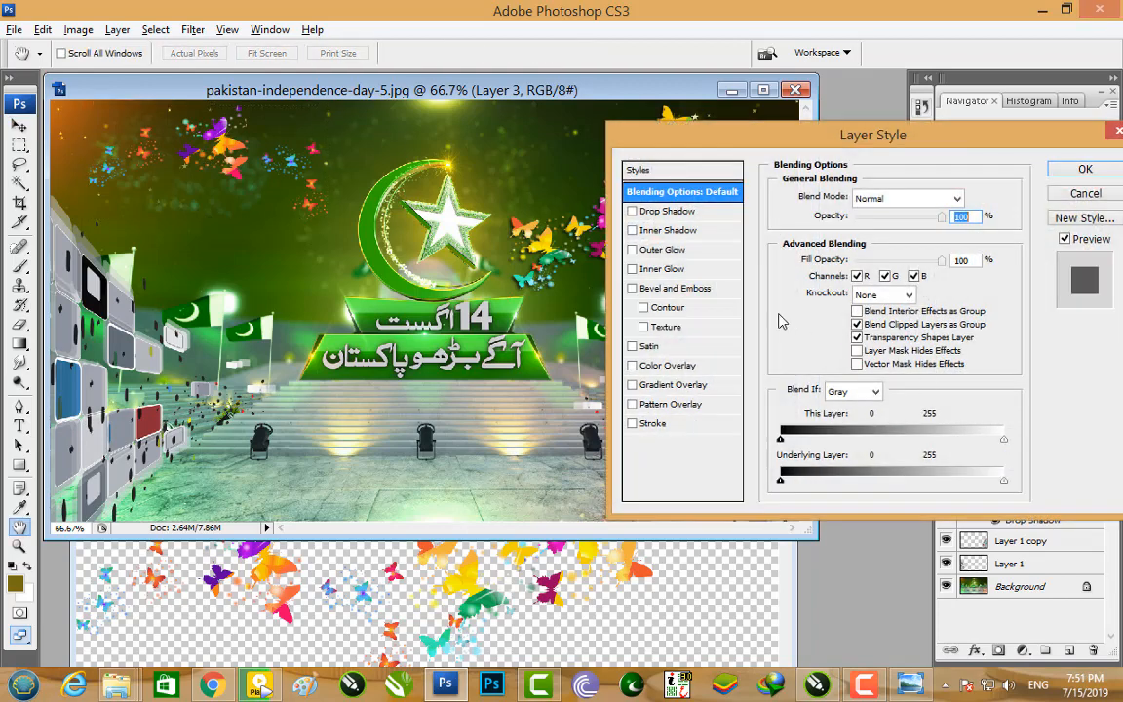
pyautogui.click(672, 210)
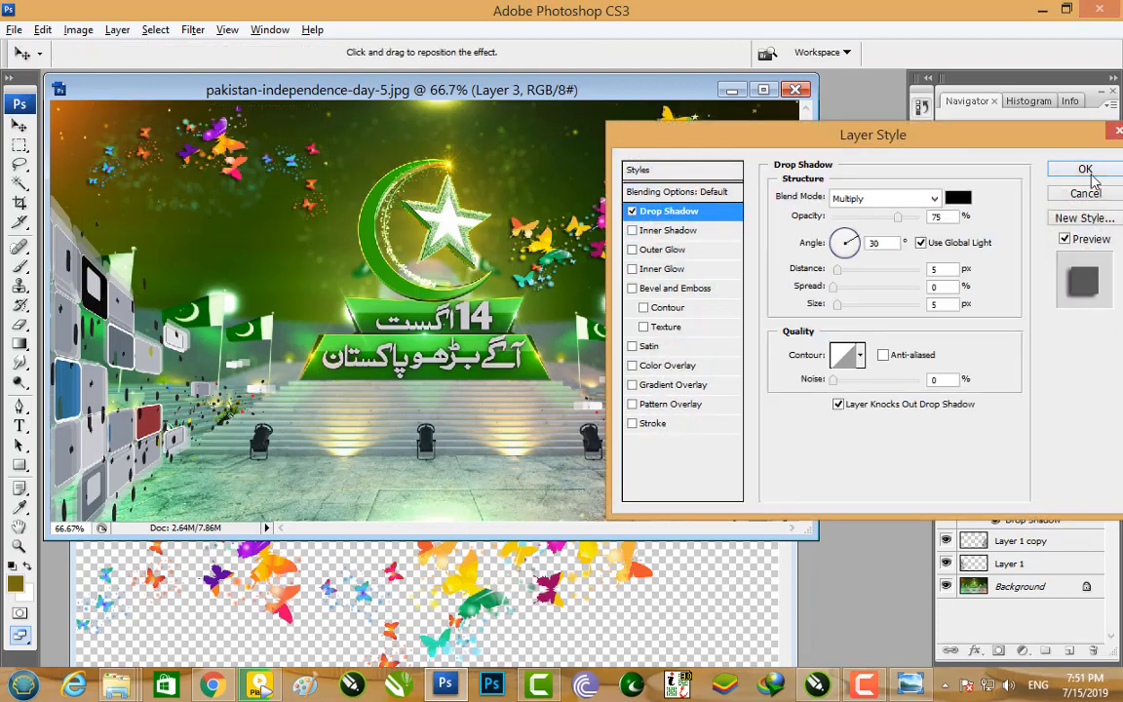
pyautogui.click(1088, 172)
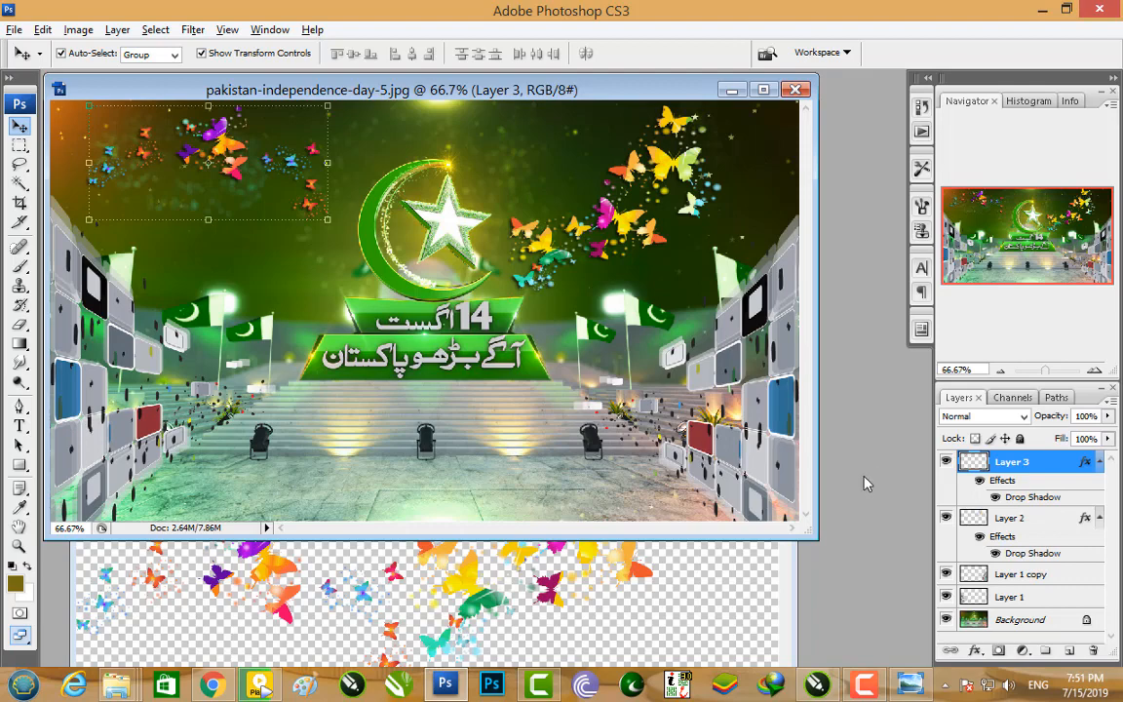
# Step: Close the butterflies source image and open 5d2b0ae7f1882 from the 14 August Design folder in Photoshop
pyautogui.click(556, 607)
pyautogui.click(780, 307)
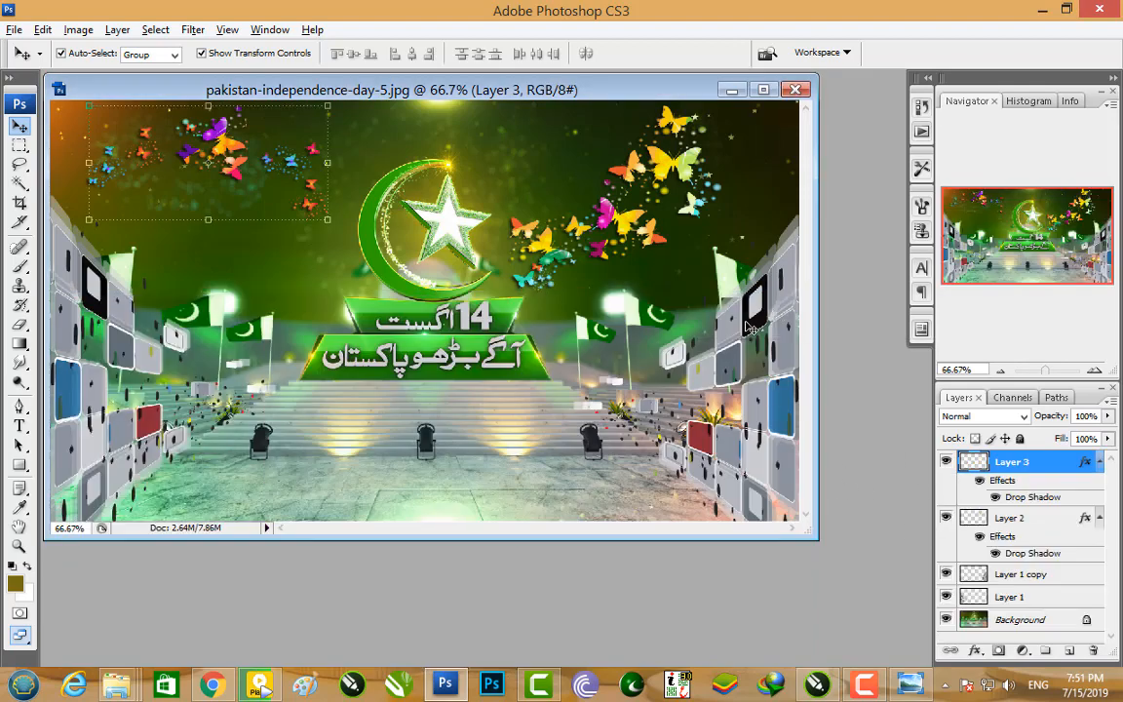
pyautogui.click(1042, 12)
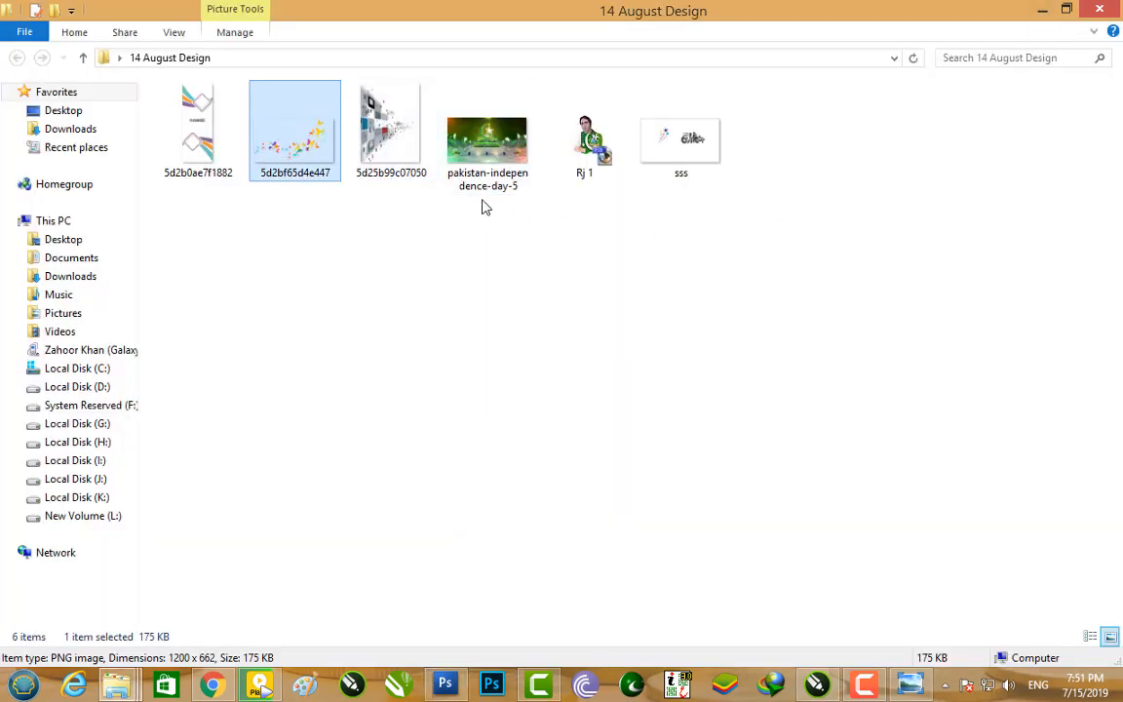
pyautogui.moveTo(204, 166); pyautogui.dragTo(590, 636)
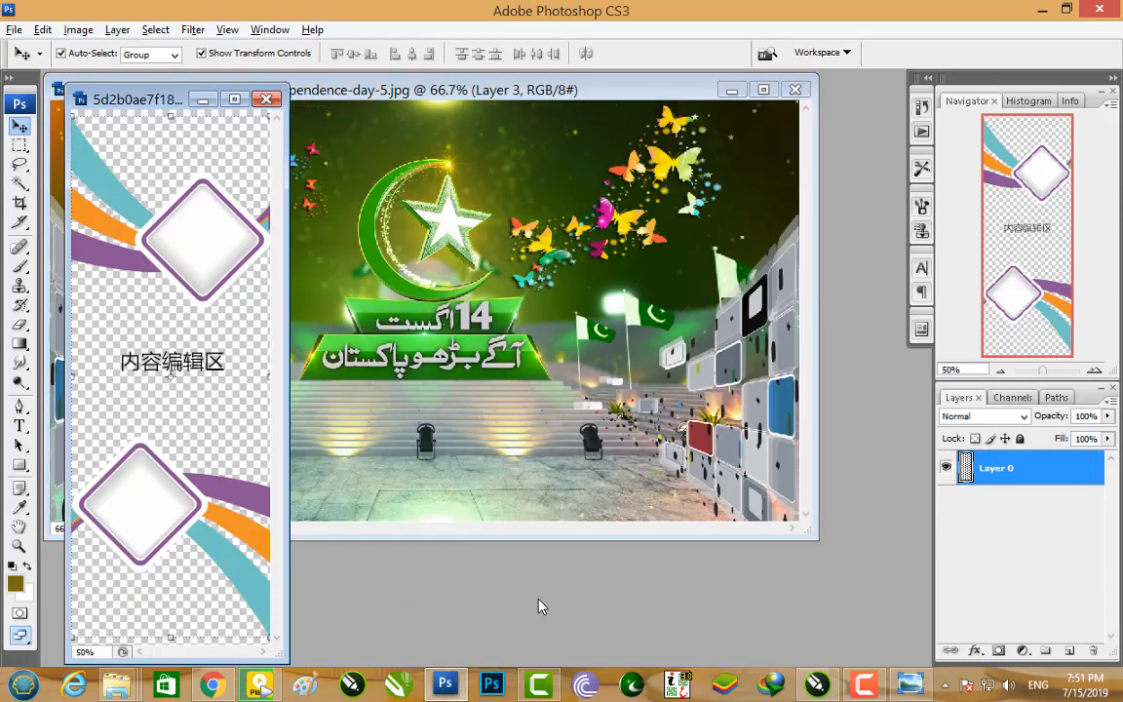
# Step: Add the diamond-and-ribbon graphic to the poster and cut its upper diamond with ribbons onto a separate layer
pyautogui.moveTo(151, 110); pyautogui.dragTo(287, 122)
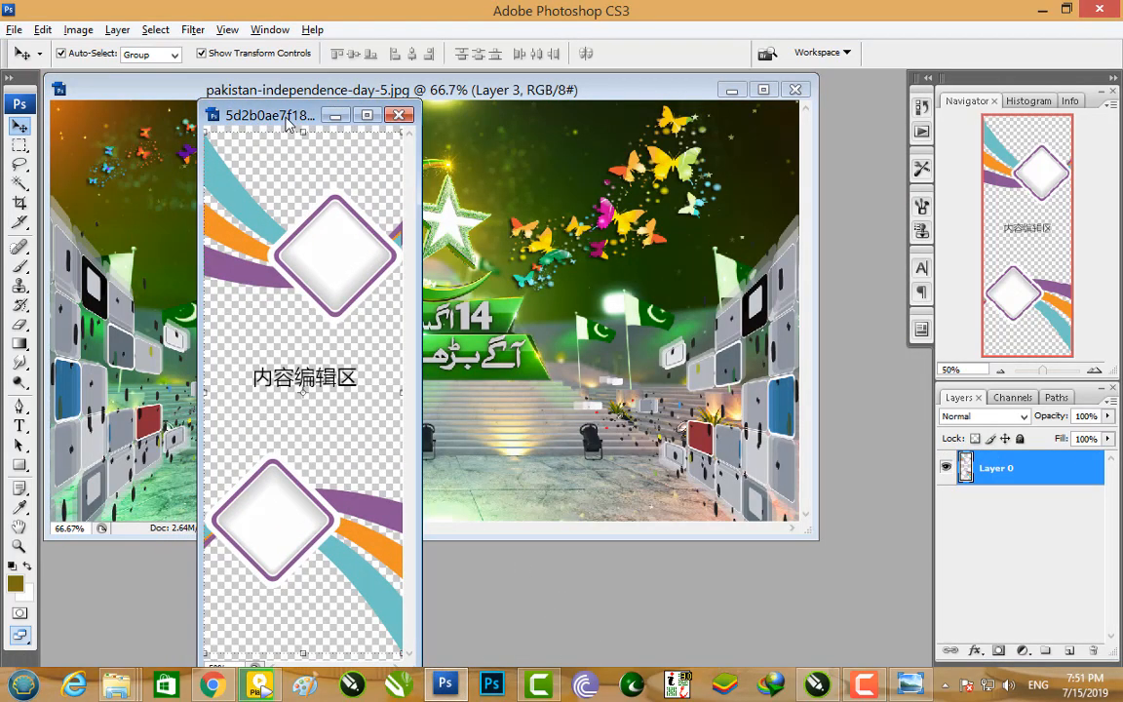
pyautogui.moveTo(338, 243); pyautogui.dragTo(485, 318)
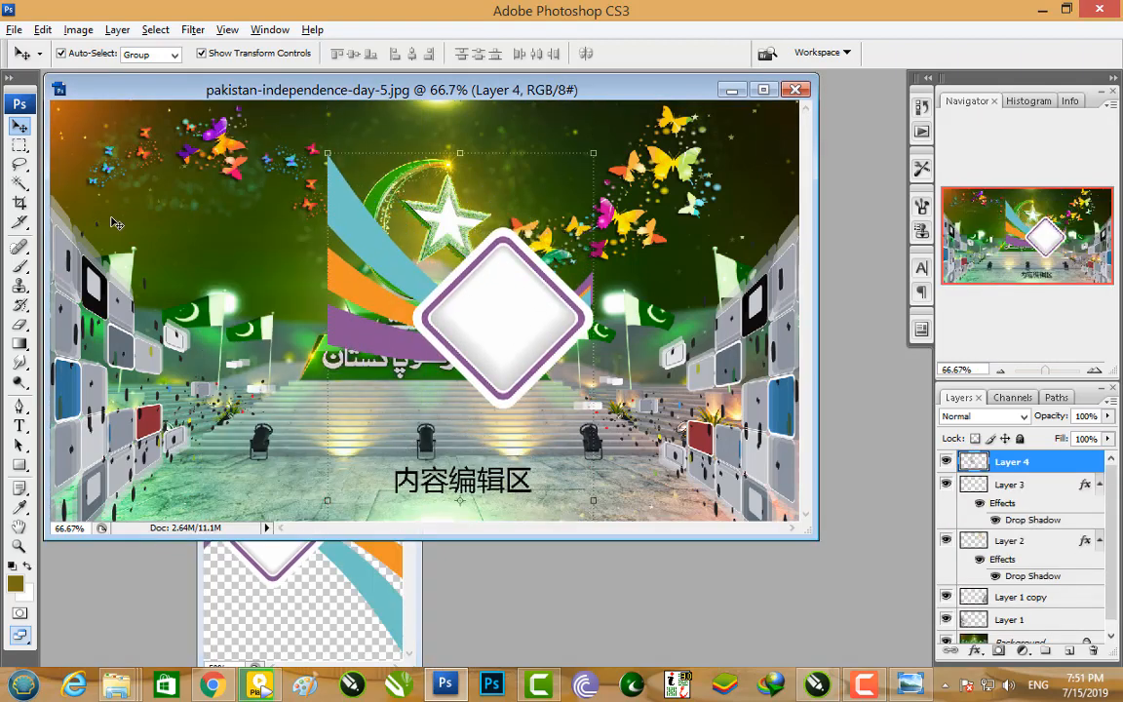
pyautogui.click(21, 144)
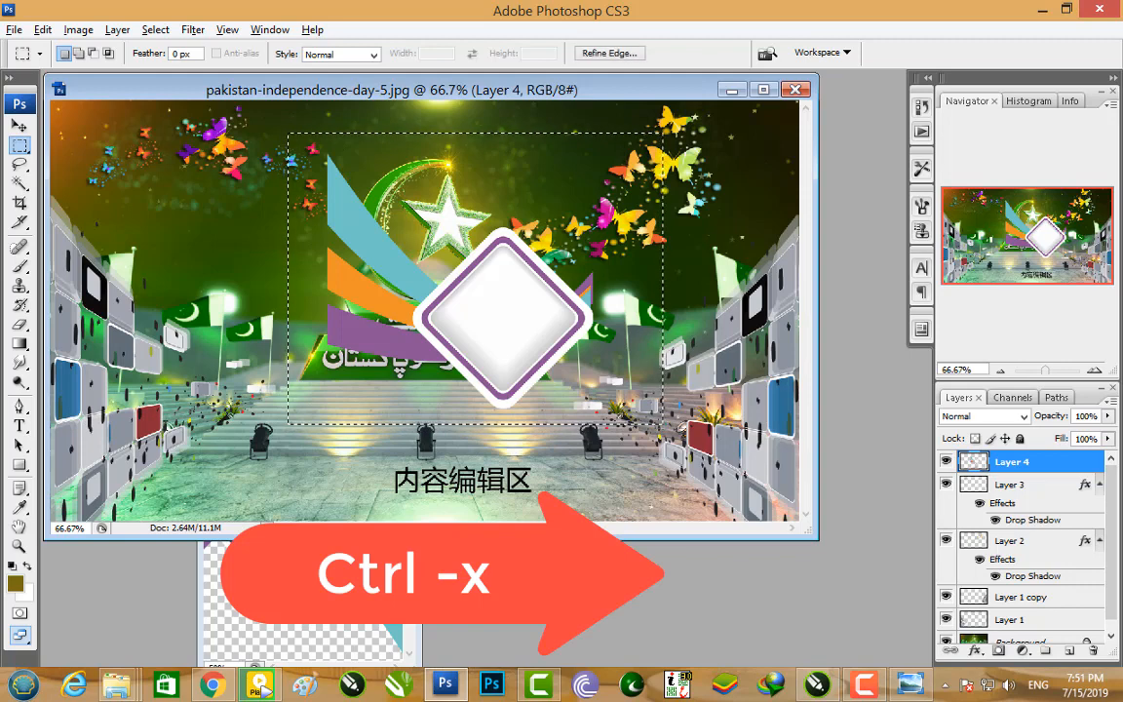
pyautogui.hotkey('ctrl', 'x')
pyautogui.hotkey('ctrl', 'v')
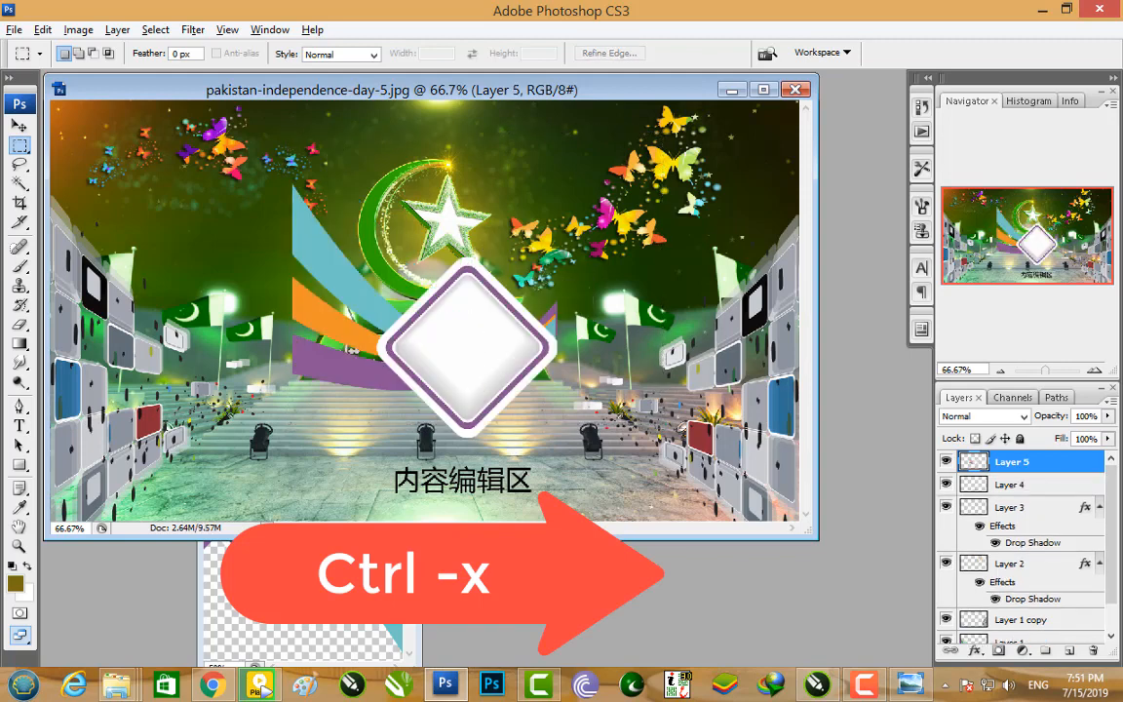
# Step: Scale the upper diamond with ribbons to 69.9% width and 68.7% height and place it in the poster's upper-left corner
pyautogui.press('v')
pyautogui.moveTo(456, 321); pyautogui.dragTo(289, 269)
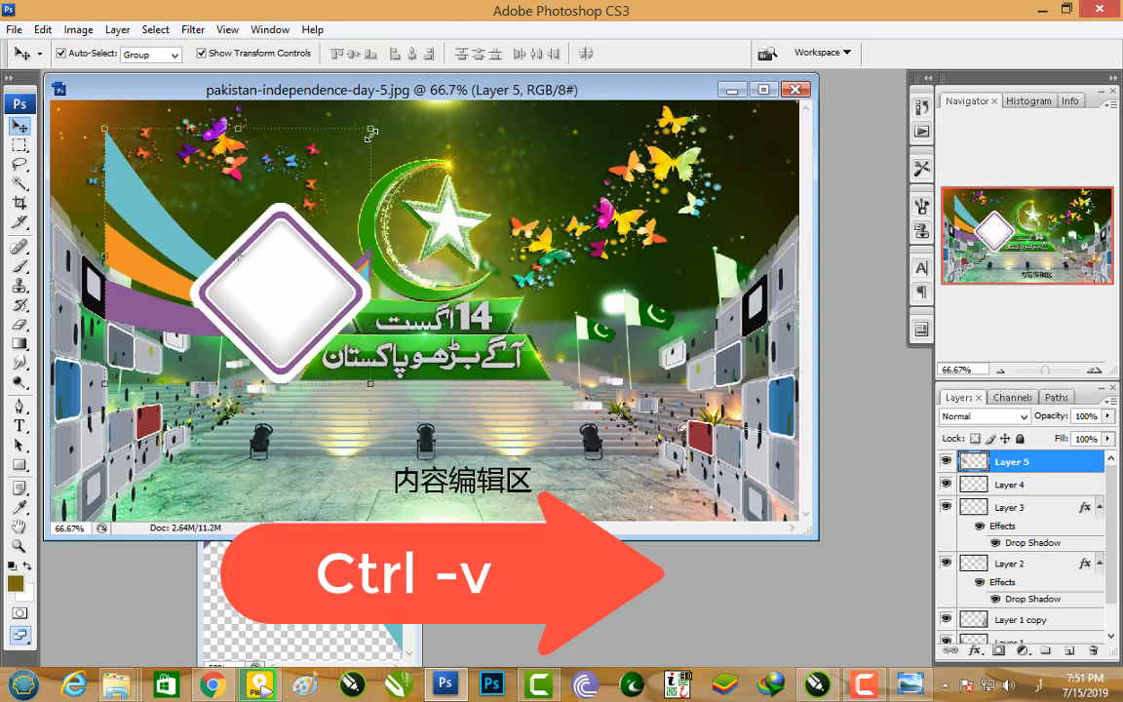
pyautogui.moveTo(371, 130); pyautogui.dragTo(322, 174)
pyautogui.moveTo(283, 258); pyautogui.dragTo(186, 178)
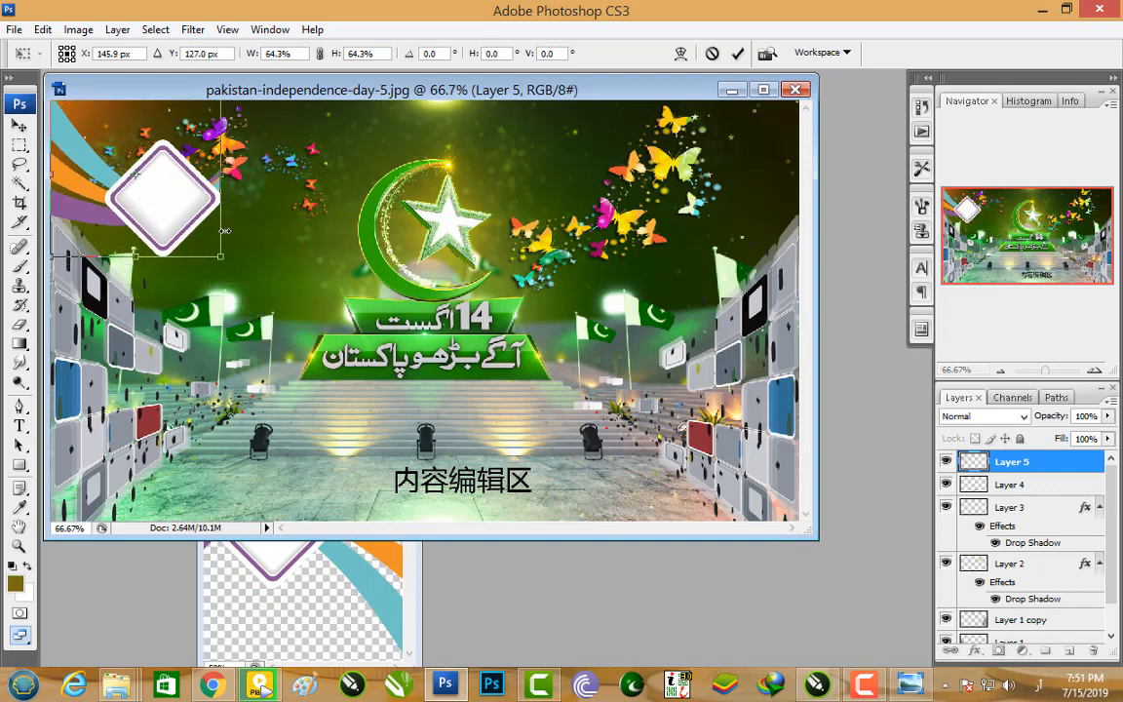
pyautogui.moveTo(221, 256); pyautogui.dragTo(238, 266)
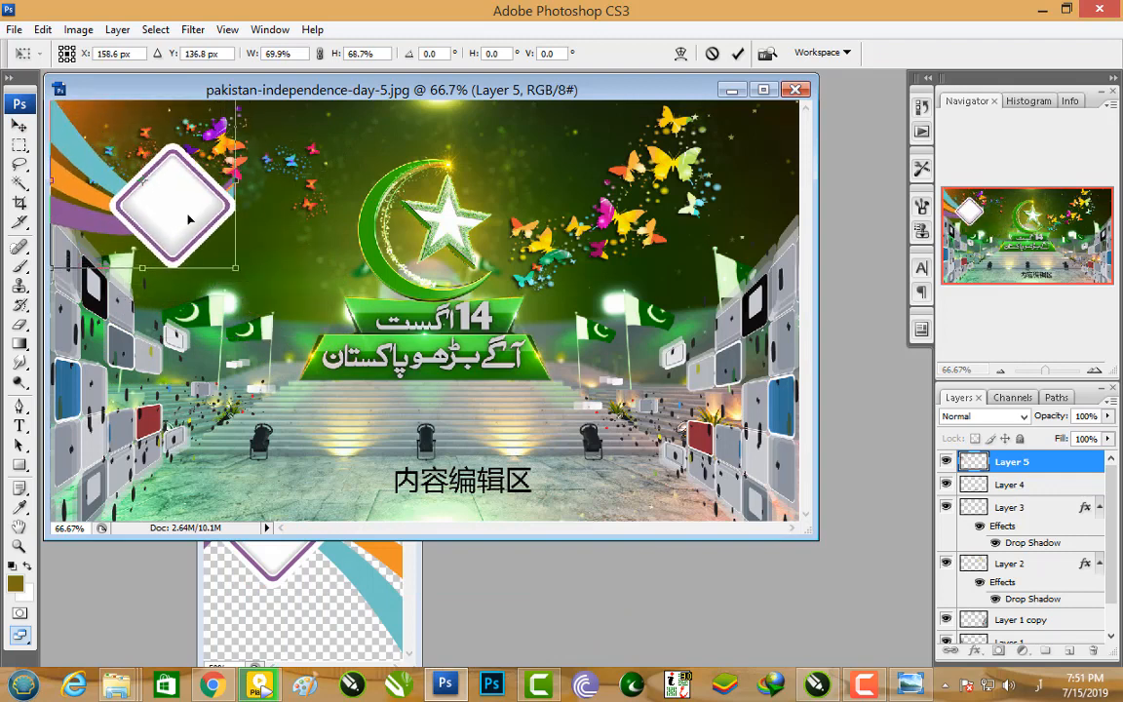
pyautogui.press('Return')
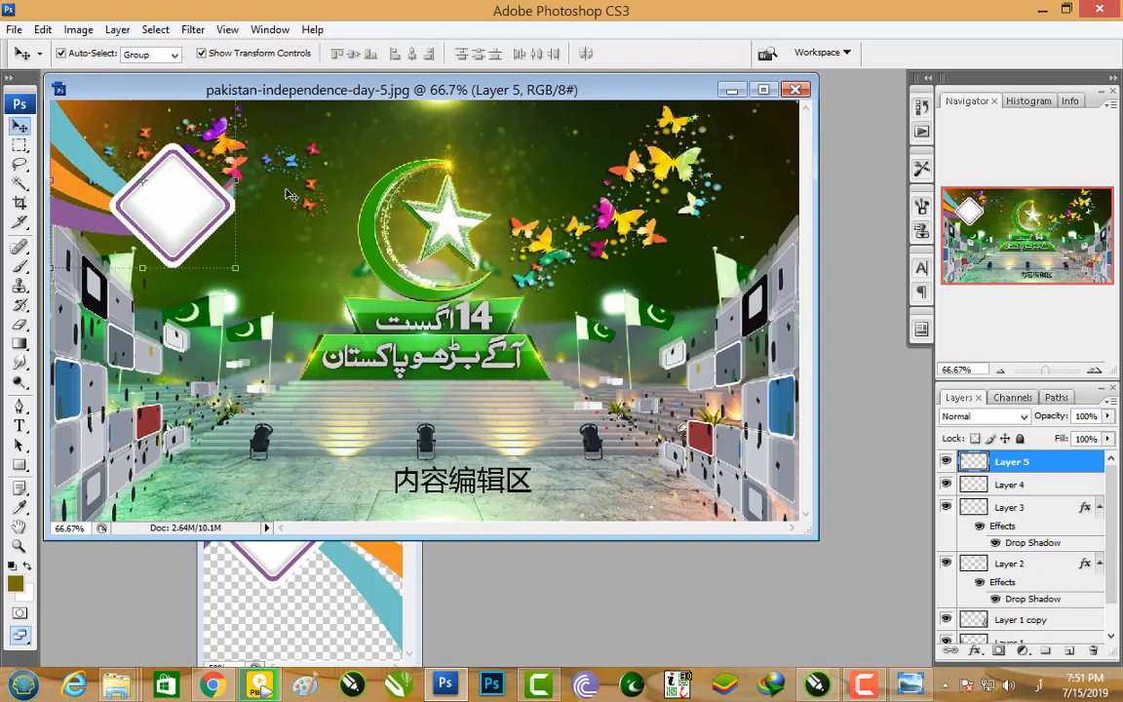
# Step: Shift the upper-left butterflies slightly right and down so they sit beside the diamond
pyautogui.moveTo(314, 188); pyautogui.dragTo(330, 195)
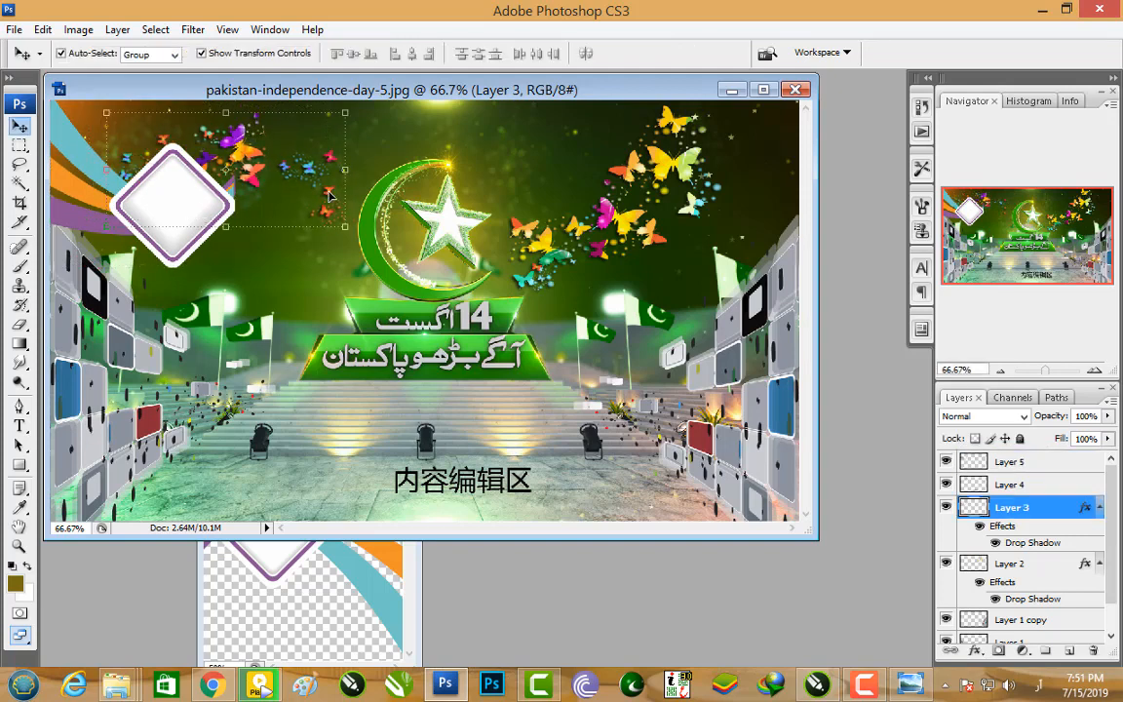
pyautogui.press('Down')
pyautogui.press('Down')
pyautogui.press('Down')
pyautogui.press('Down')
pyautogui.press('Down')
pyautogui.press('Down')
pyautogui.press('Down')
pyautogui.press('Down')
pyautogui.press('Down')
pyautogui.press('Down')
pyautogui.press('Down')
pyautogui.press('Down')
pyautogui.press('Down')
pyautogui.press('Down')
pyautogui.press('Down')
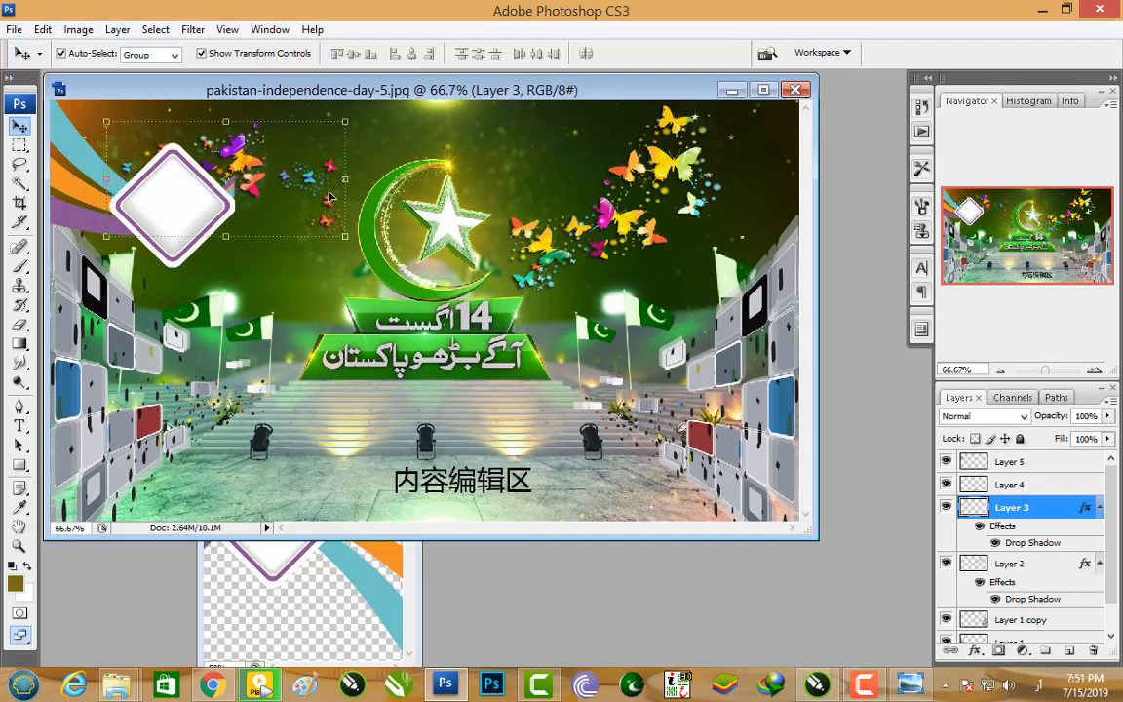
# Step: Move the layer with the Chinese text and the second diamond up until the diamond is inside the poster
pyautogui.click(198, 196)
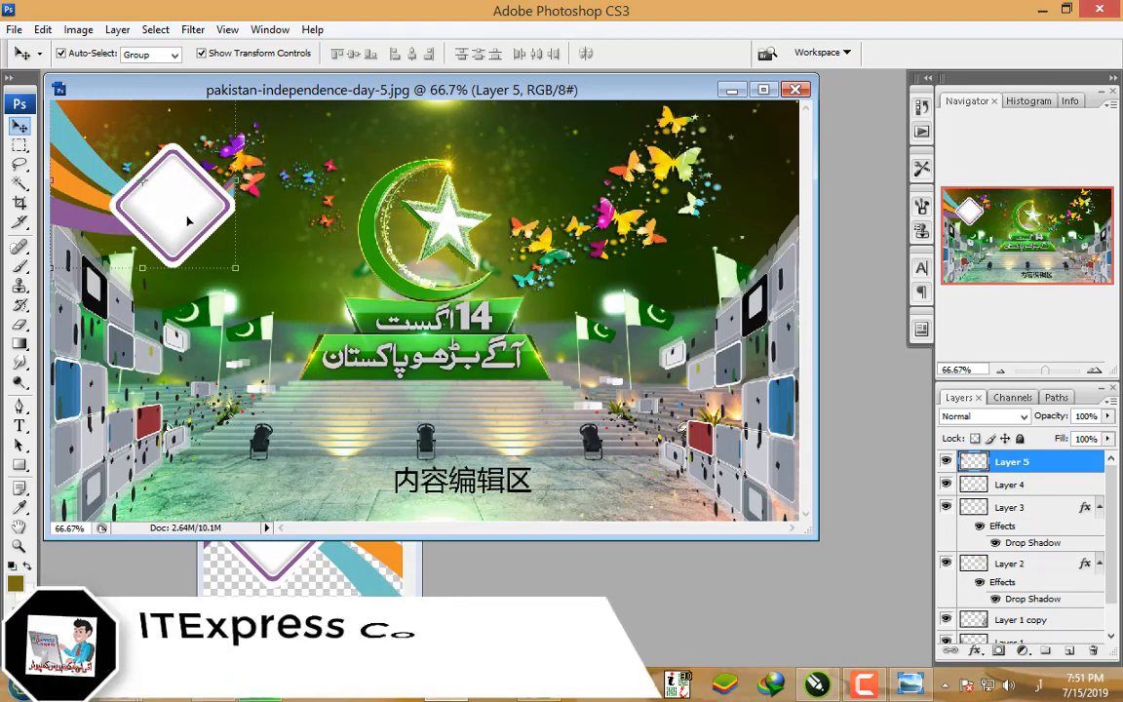
pyautogui.click(472, 489)
pyautogui.moveTo(472, 490); pyautogui.dragTo(390, 237)
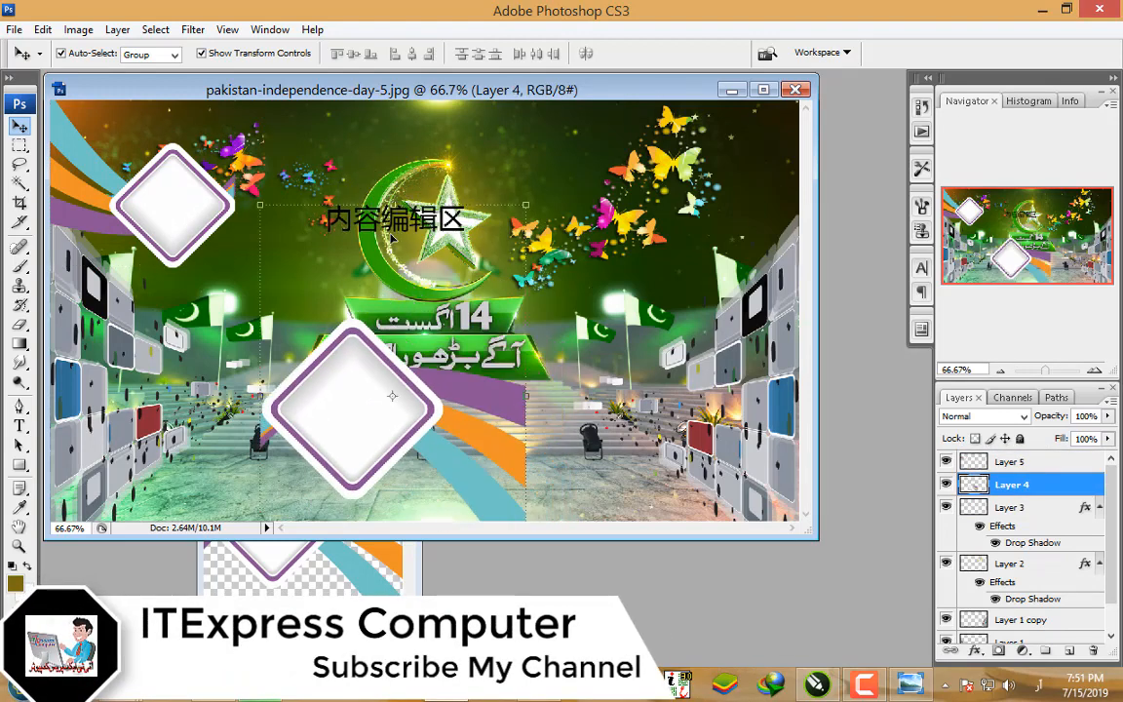
pyautogui.click(20, 144)
pyautogui.moveTo(436, 435); pyautogui.dragTo(562, 519)
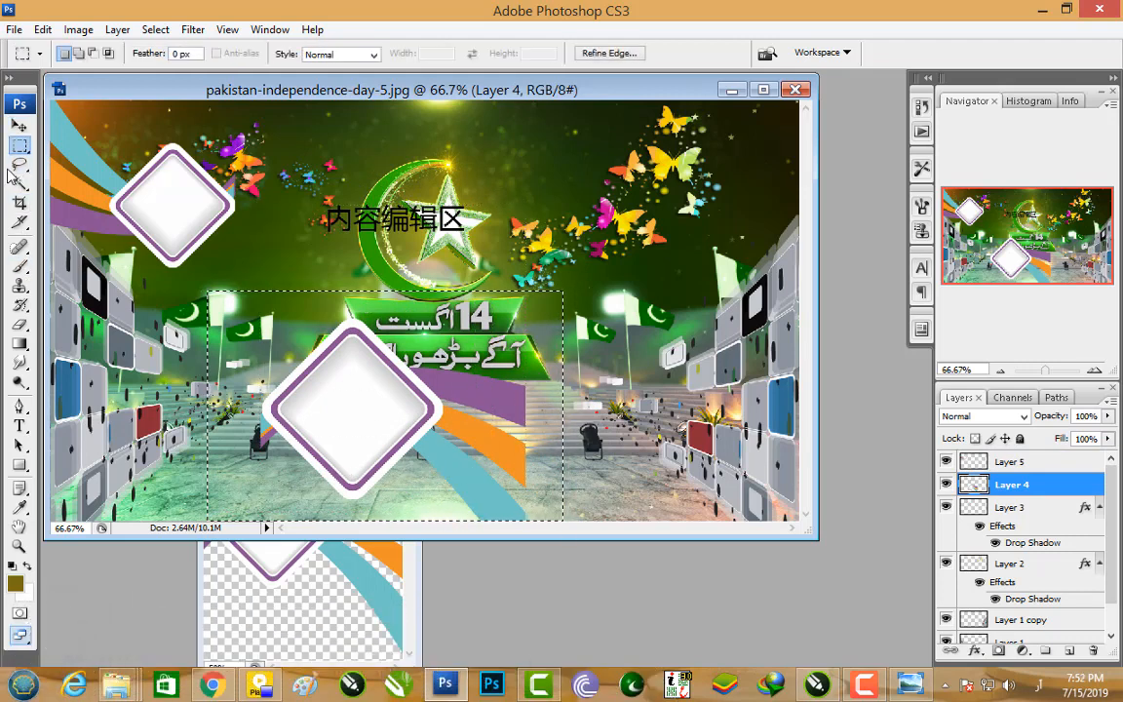
pyautogui.hotkey('ctrl', 'x')
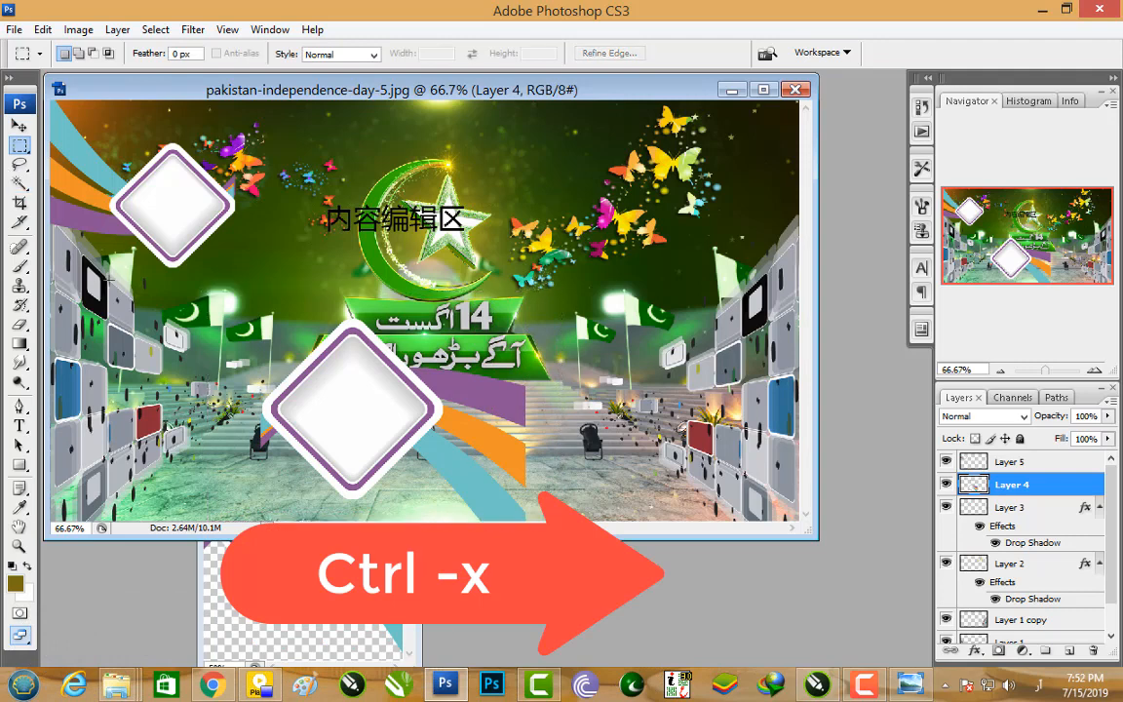
# Step: Raise the Chinese text and second diamond further, and cut the diamond with its ribbons onto a separate layer
pyautogui.click(20, 126)
pyautogui.moveTo(375, 394); pyautogui.dragTo(381, 328)
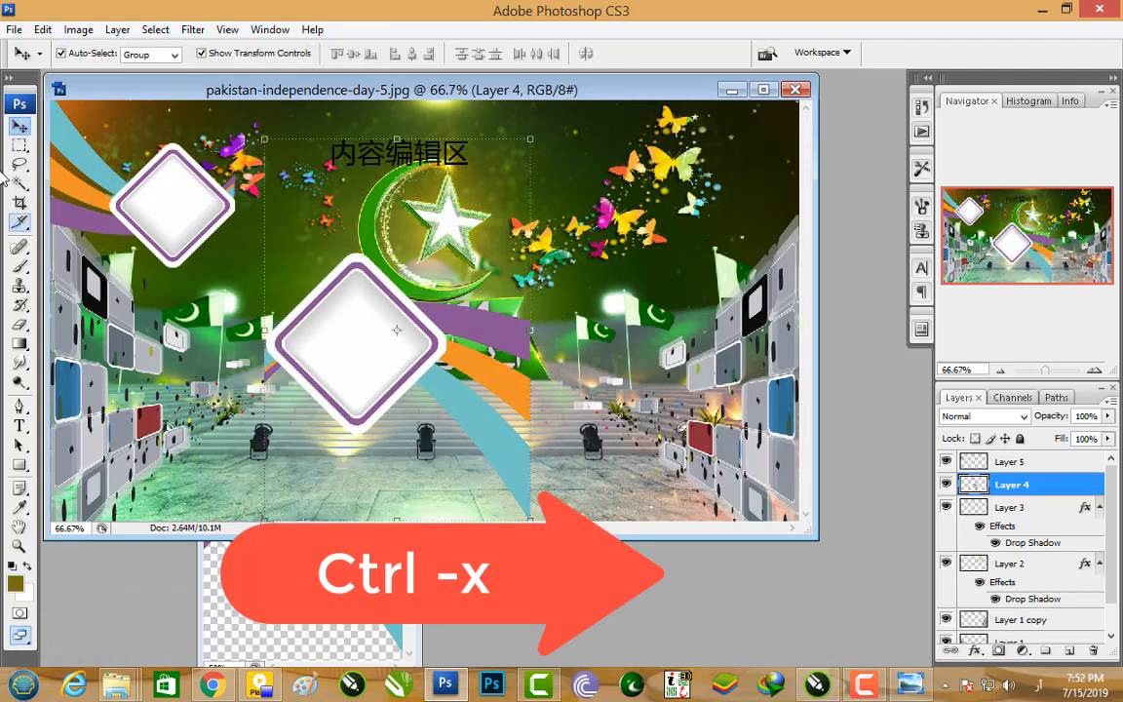
pyautogui.click(20, 144)
pyautogui.hotkey('ctrl', 'v')
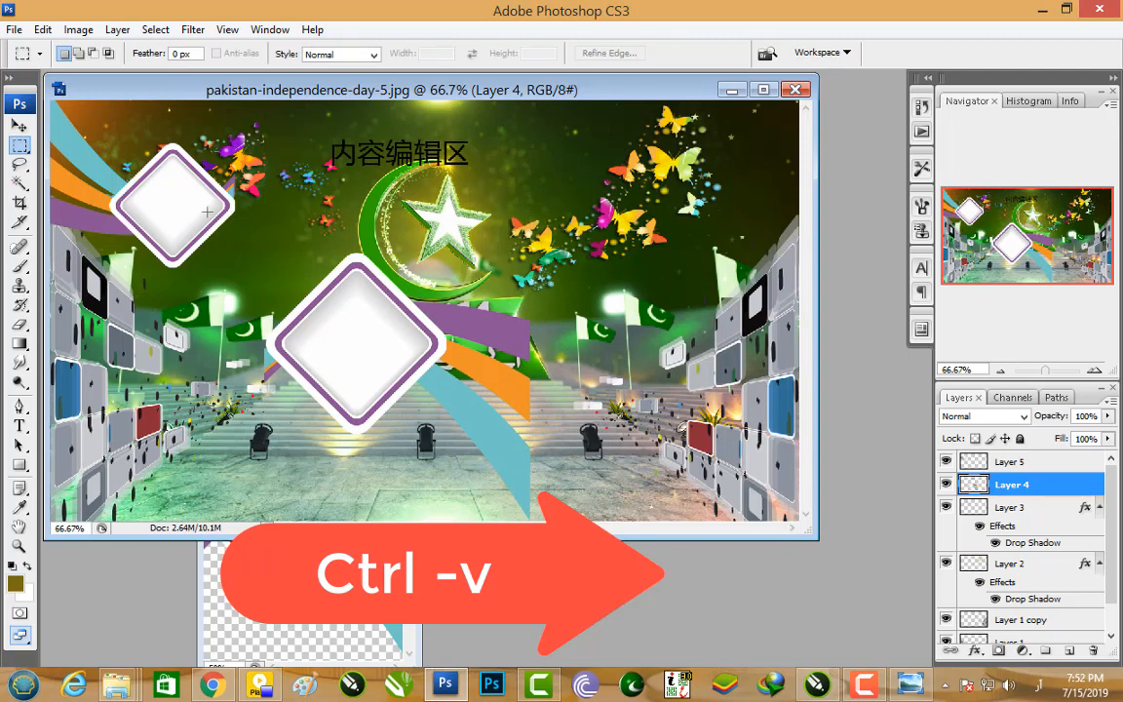
pyautogui.moveTo(585, 451); pyautogui.dragTo(649, 519)
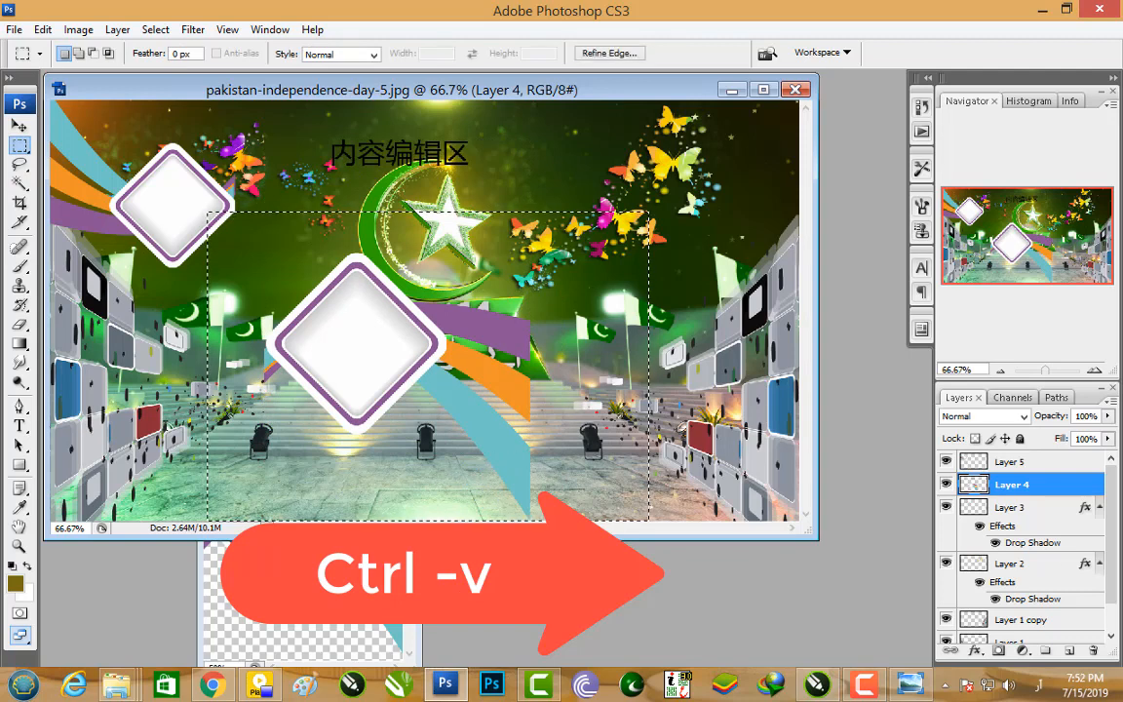
pyautogui.hotkey('ctrl', 'x')
pyautogui.hotkey('ctrl', 'v')
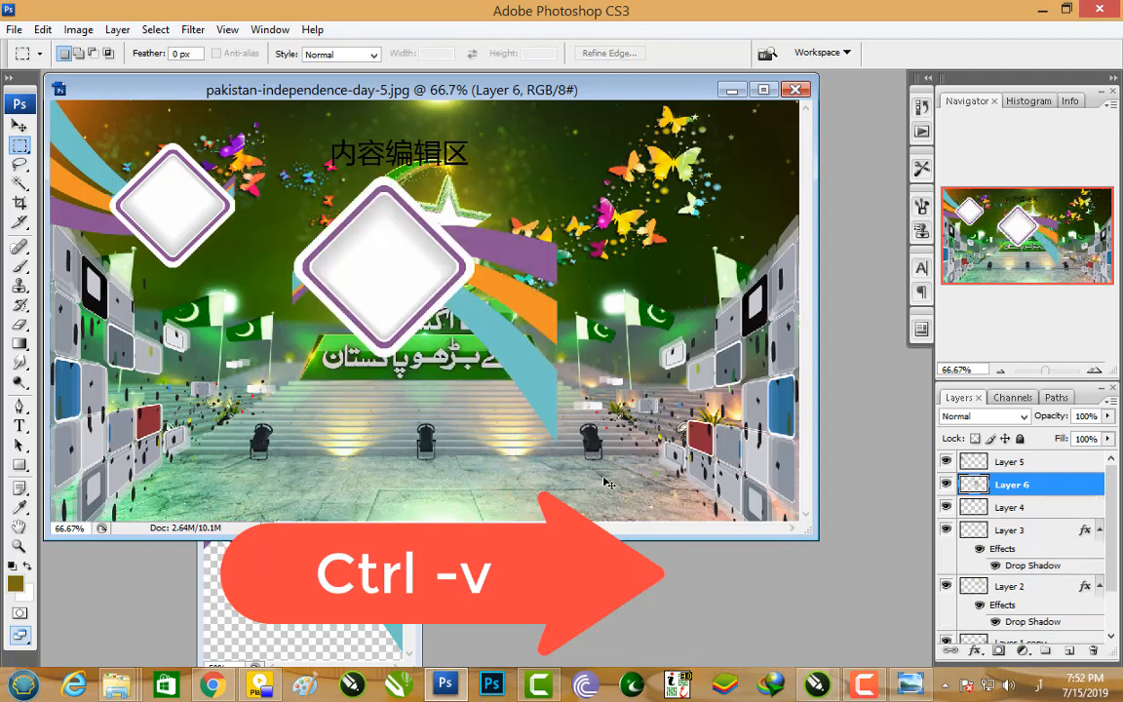
# Step: Delete the layer with the Chinese text above the crescent
pyautogui.click(17, 124)
pyautogui.click(415, 158)
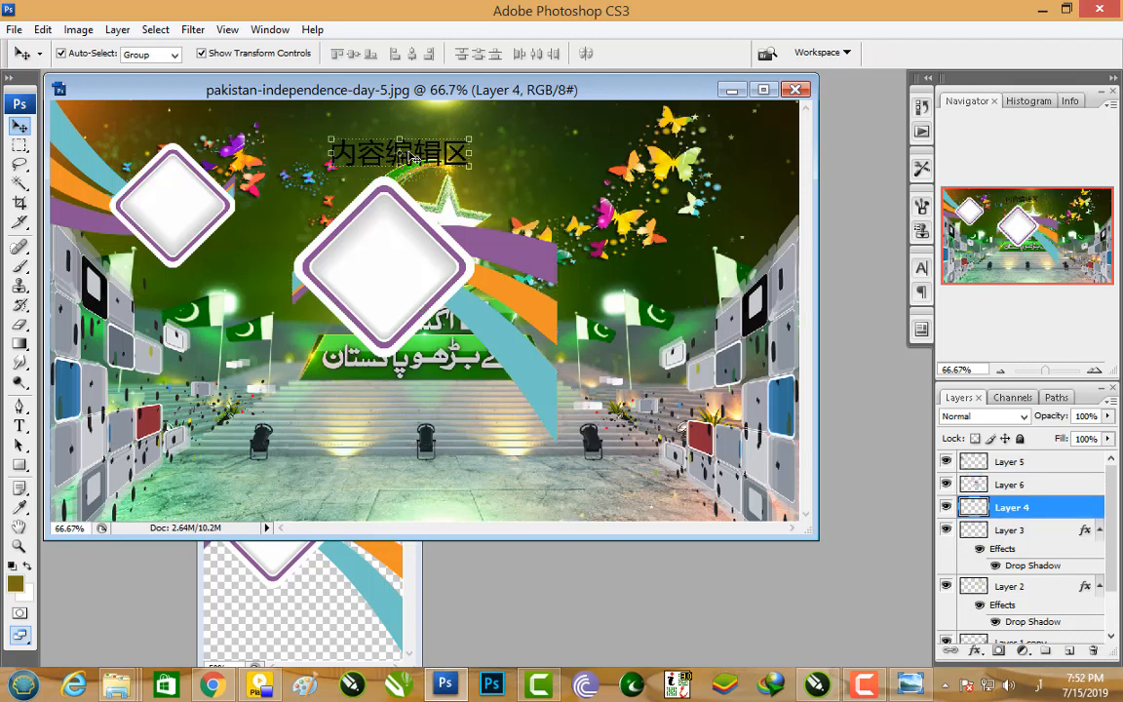
pyautogui.press('Delete')
# Step: Scale the second diamond to 73.9% width and 58.6% height in the poster's upper-right corner, and close the source PNG
pyautogui.click(400, 252)
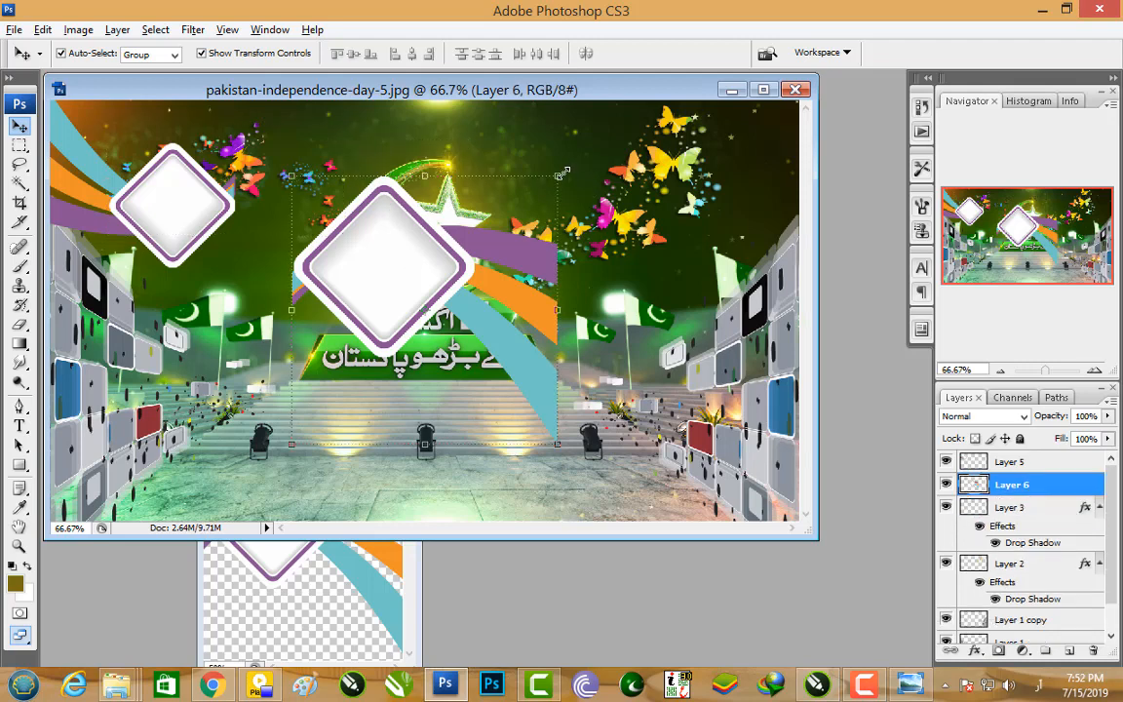
pyautogui.moveTo(562, 174); pyautogui.dragTo(488, 245)
pyautogui.moveTo(427, 265); pyautogui.dragTo(766, 119)
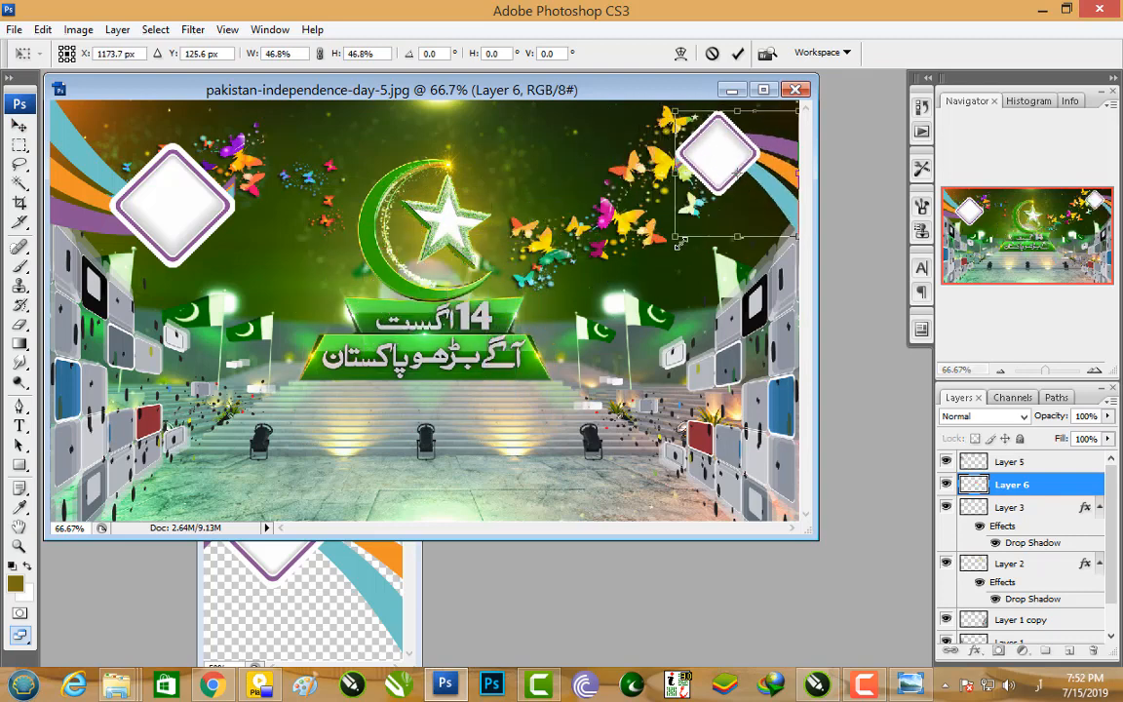
pyautogui.moveTo(677, 240); pyautogui.dragTo(603, 266)
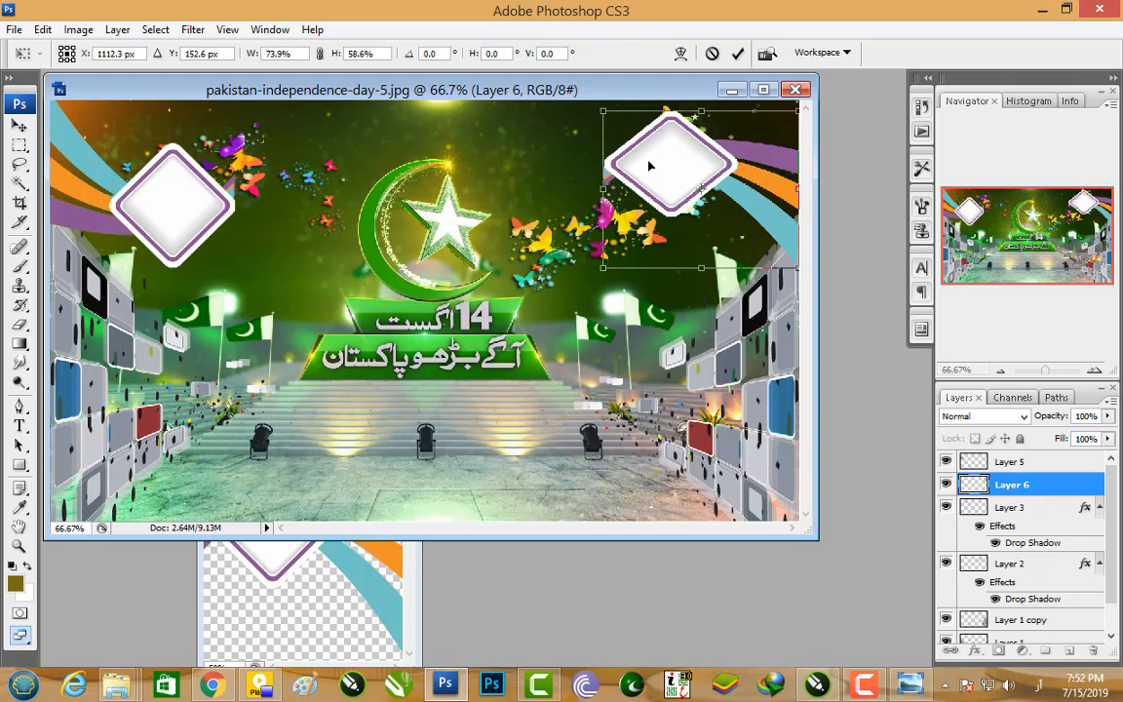
pyautogui.moveTo(651, 166); pyautogui.dragTo(656, 179)
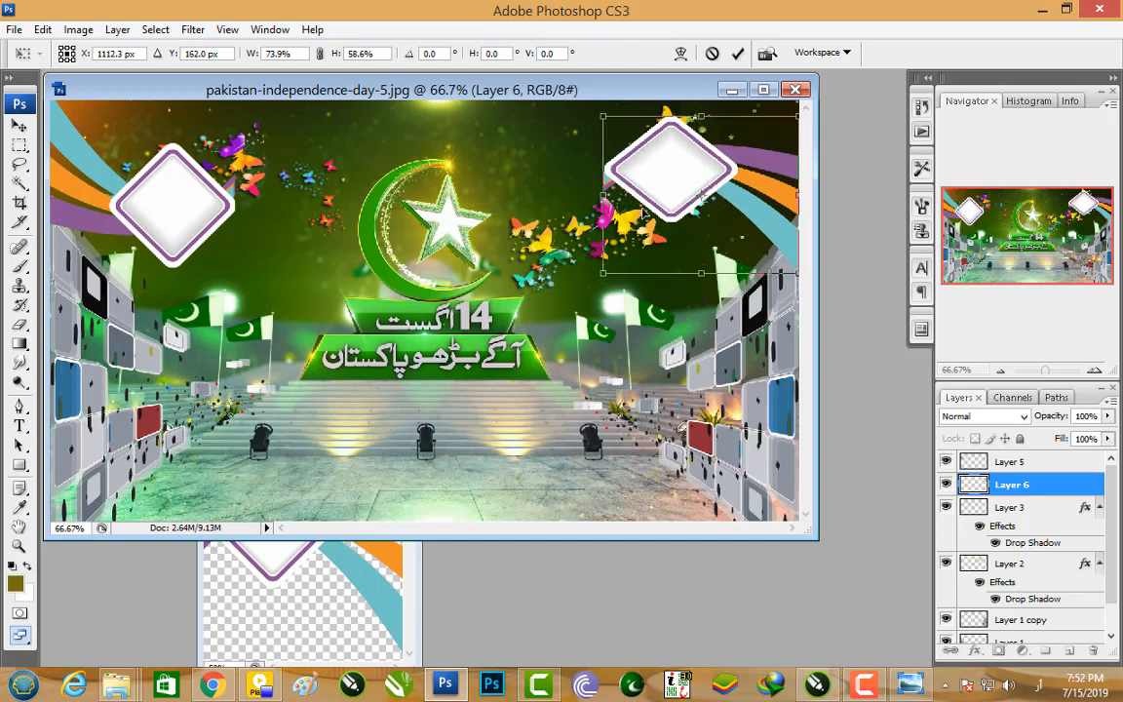
pyautogui.press('Return')
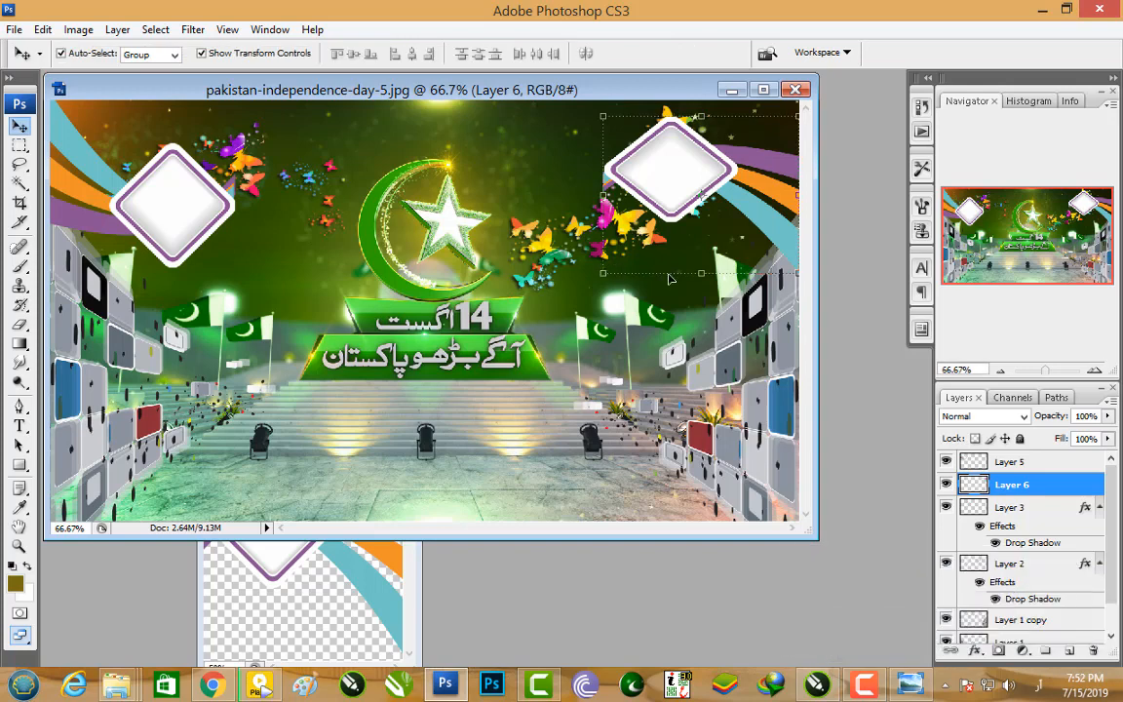
pyautogui.click(365, 594)
pyautogui.click(409, 118)
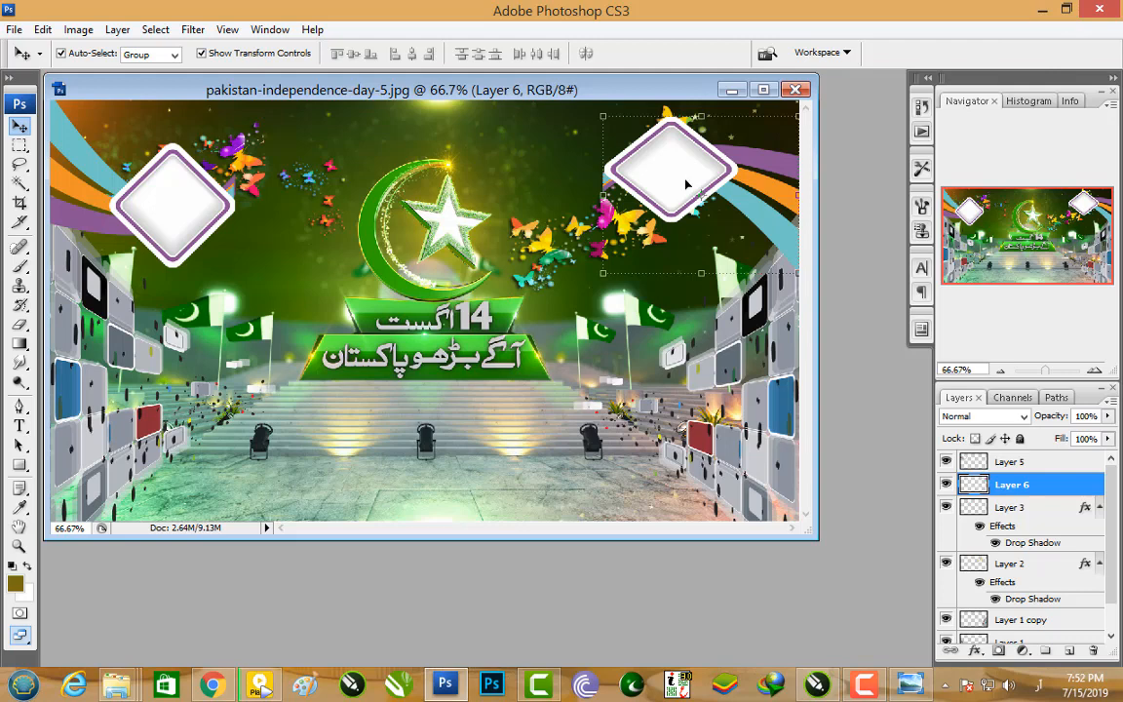
# Step: Try a horizontal flip of the upper-right diamond with ribbons and flip it back
pyautogui.hotkey('ctrl', 't')
pyautogui.rightClick(609, 153)
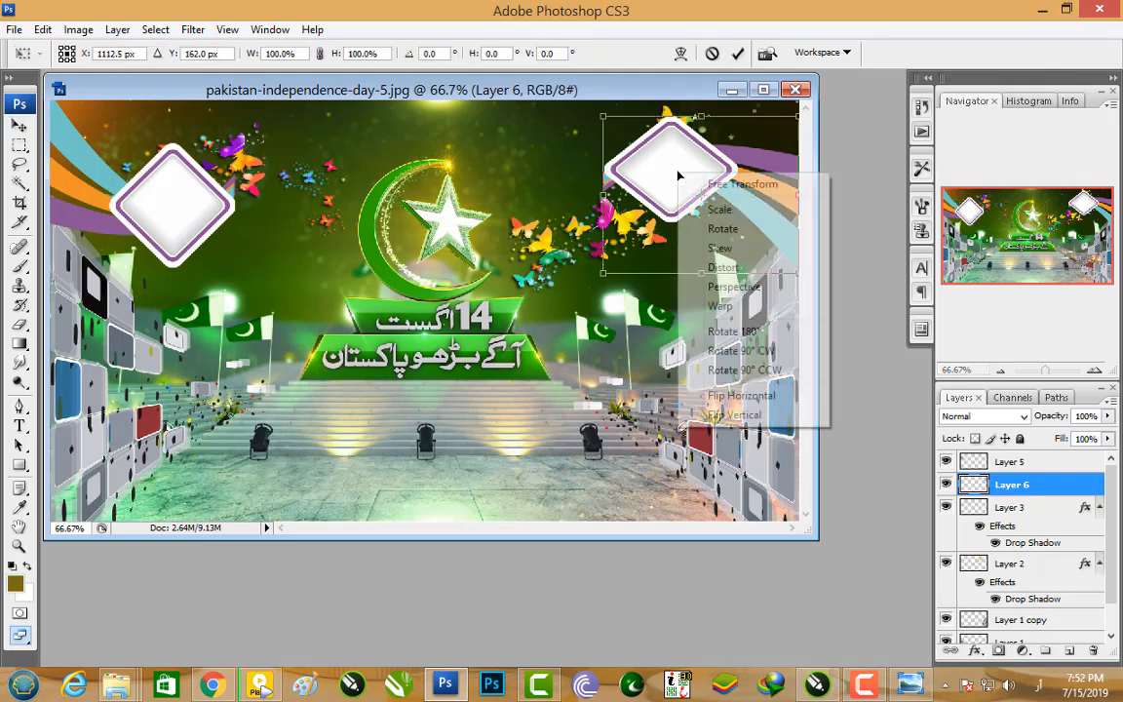
pyautogui.click(742, 395)
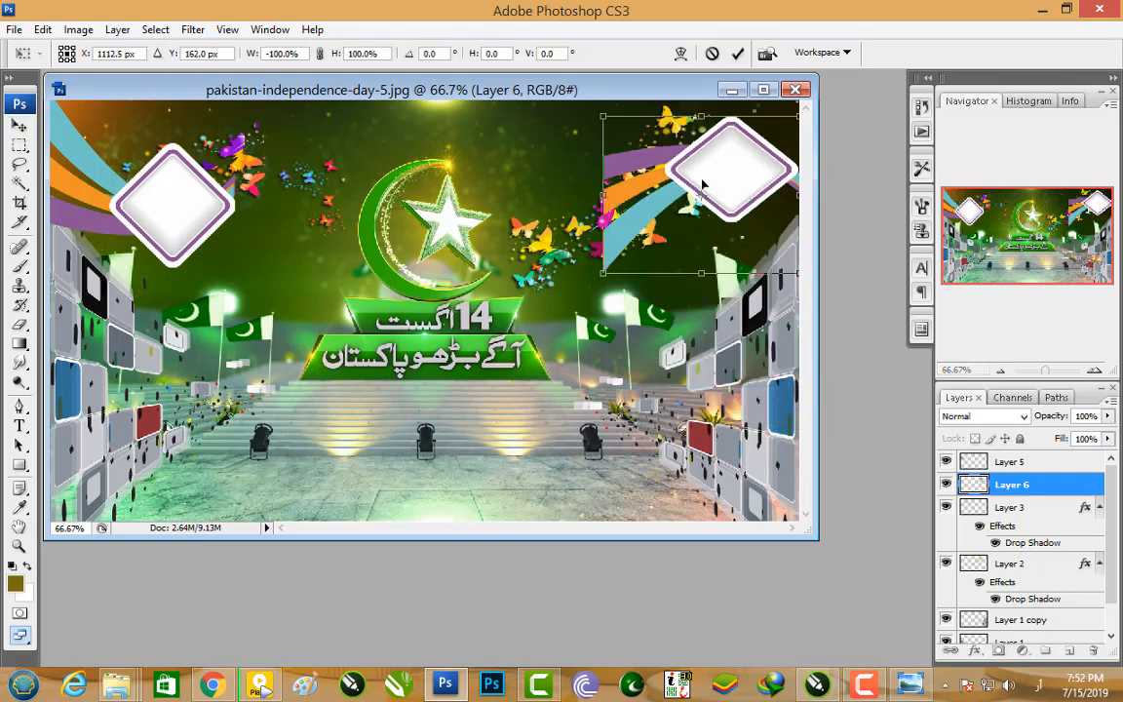
pyautogui.rightClick(702, 183)
pyautogui.click(751, 398)
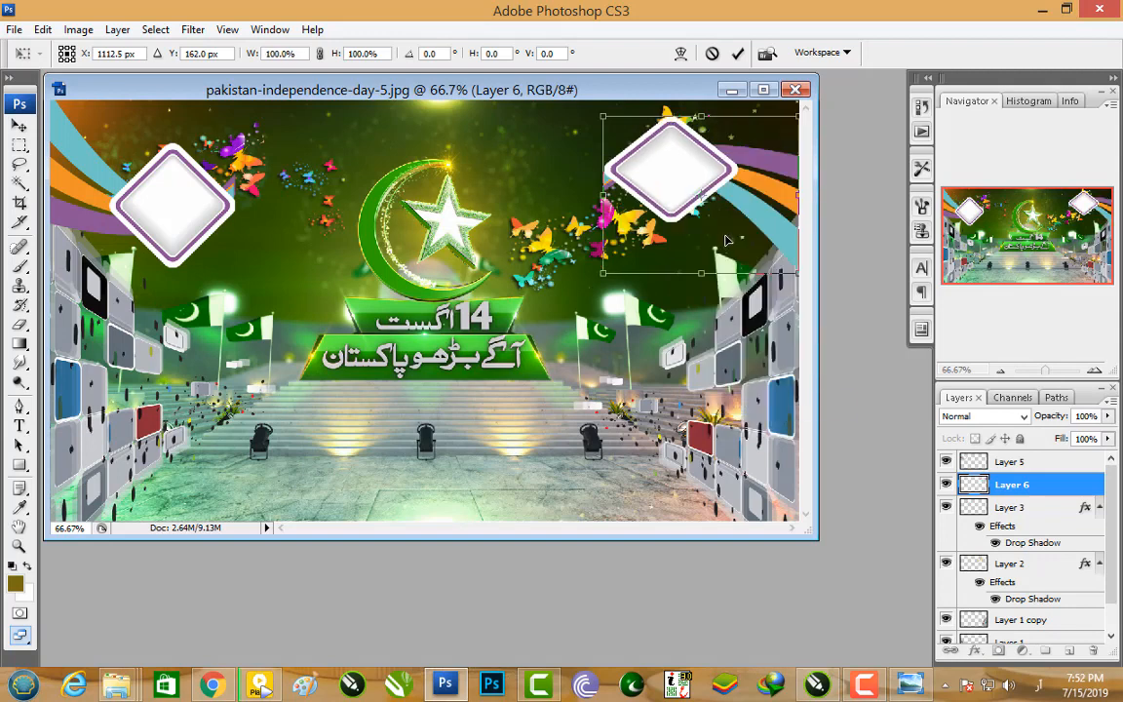
# Step: Nudge the upper-right diamond with ribbons up 3 px and slightly right
pyautogui.press('Up')
pyautogui.press('Up')
pyautogui.press('Up')
pyautogui.press('Right')
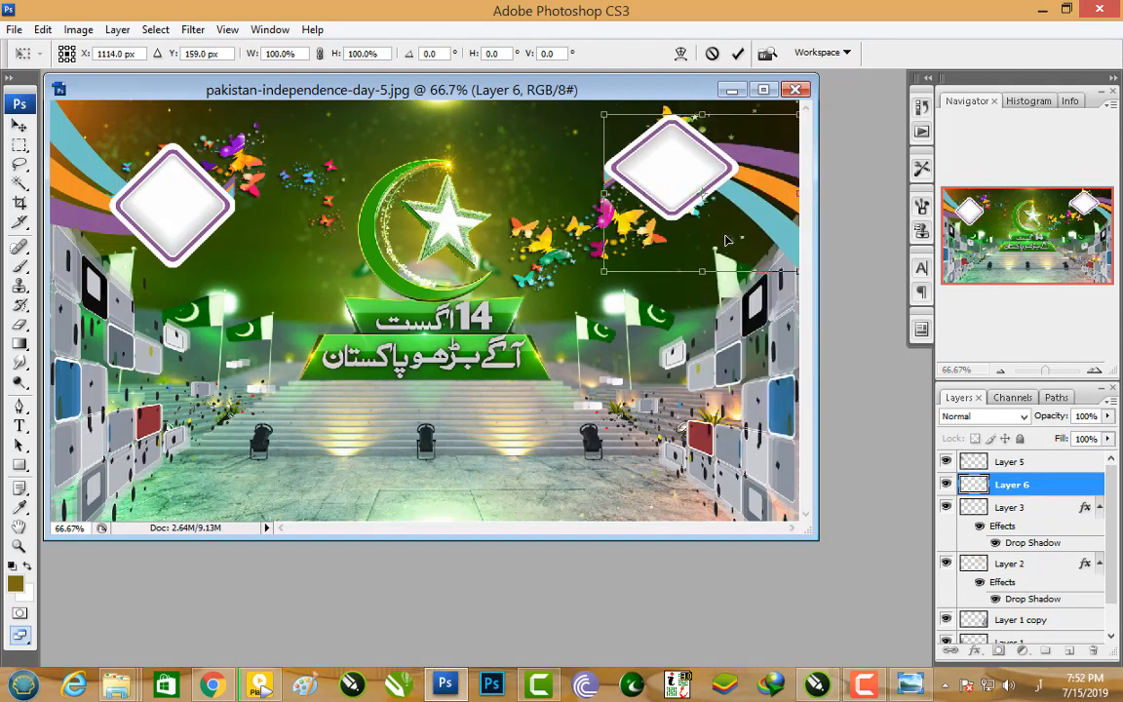
pyautogui.press('Return')
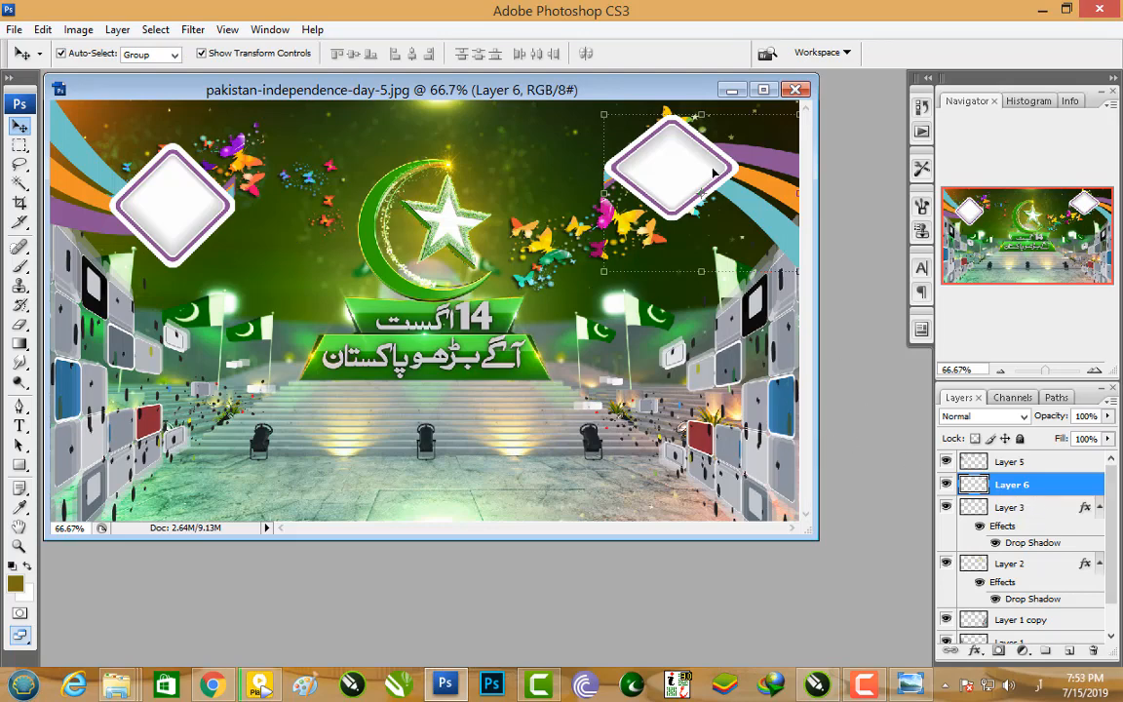
# Step: Open Rj 1 from the 14 August Design folder, copy the man's cut-out portrait and minimize that document
pyautogui.click(1038, 9)
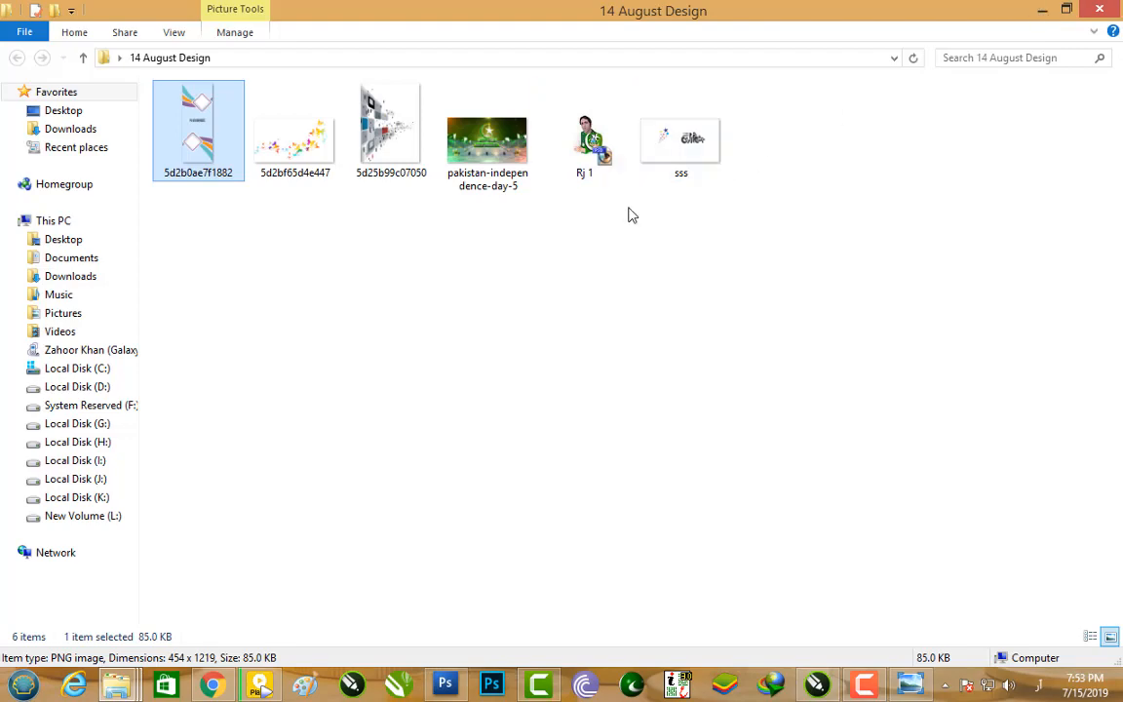
pyautogui.moveTo(591, 144); pyautogui.dragTo(752, 619)
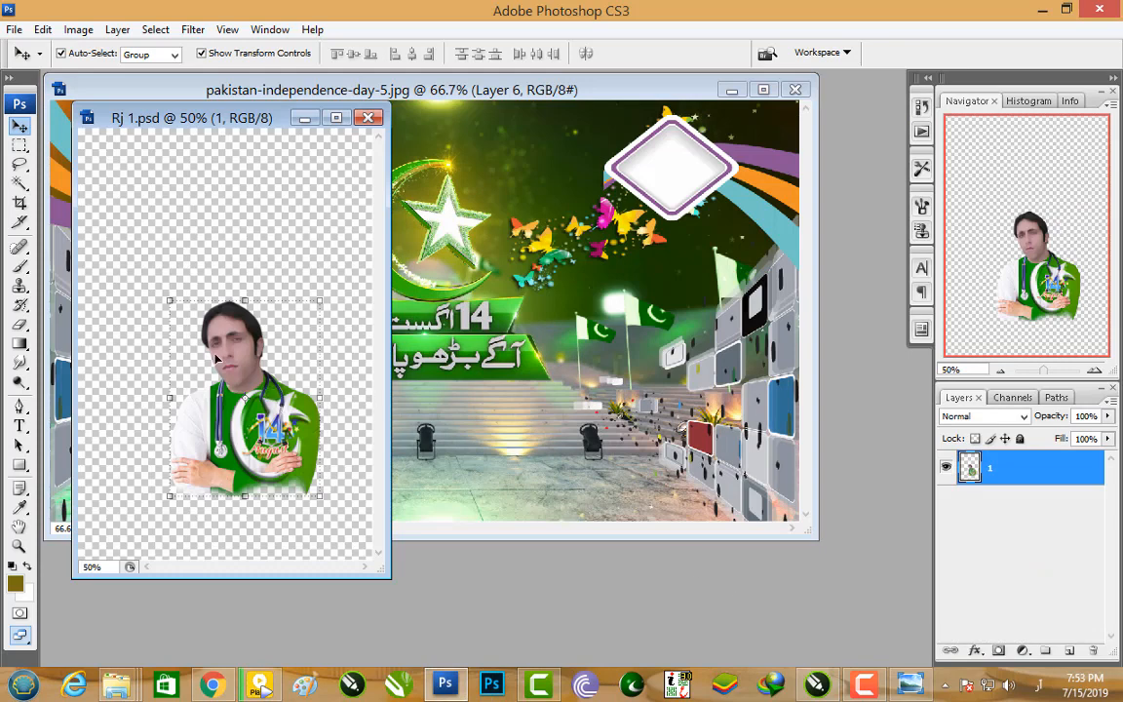
pyautogui.click(19, 144)
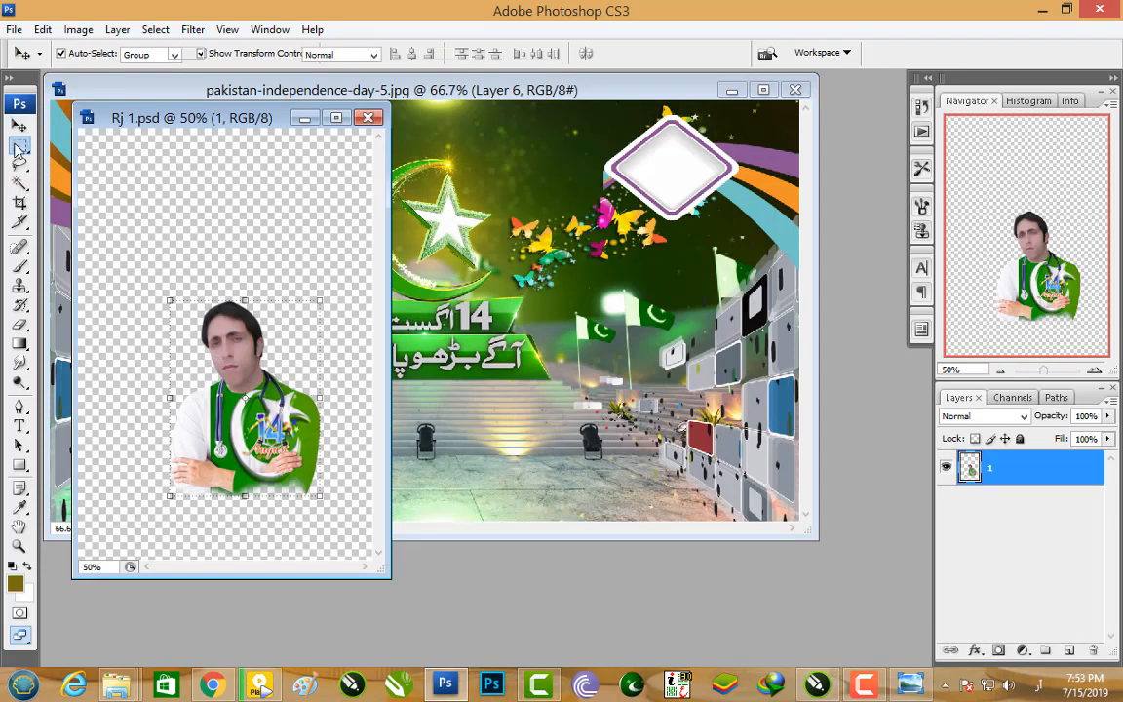
pyautogui.moveTo(105, 239); pyautogui.dragTo(371, 539)
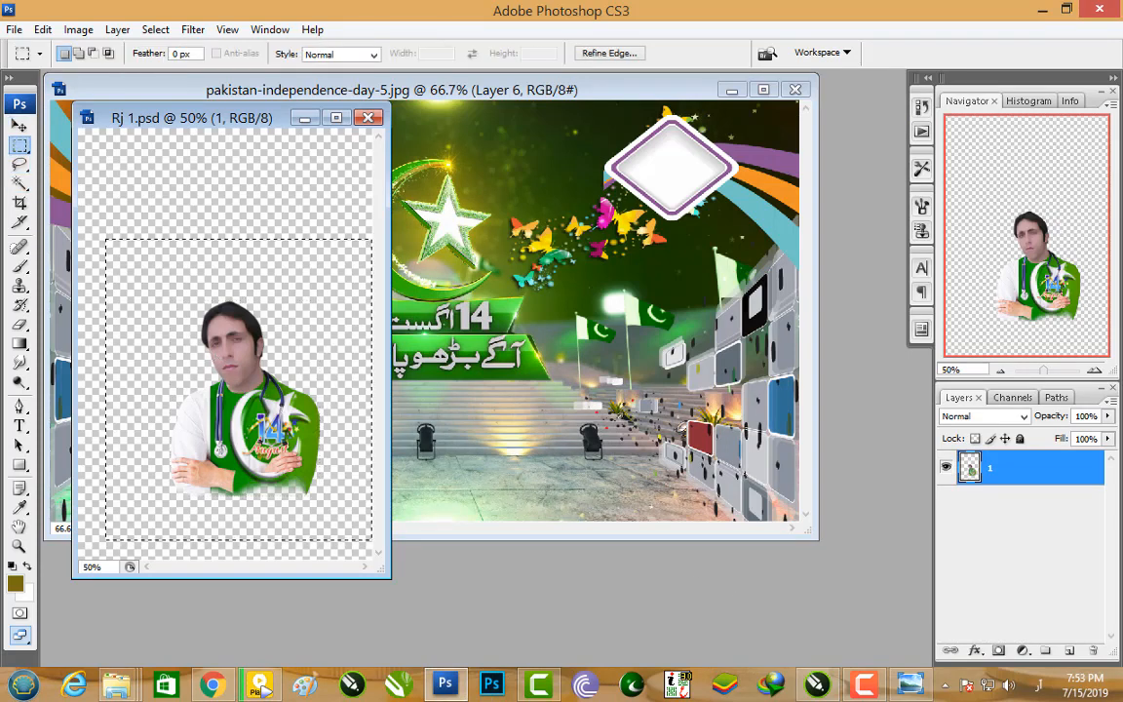
pyautogui.hotkey('ctrl', 'c')
pyautogui.click(304, 118)
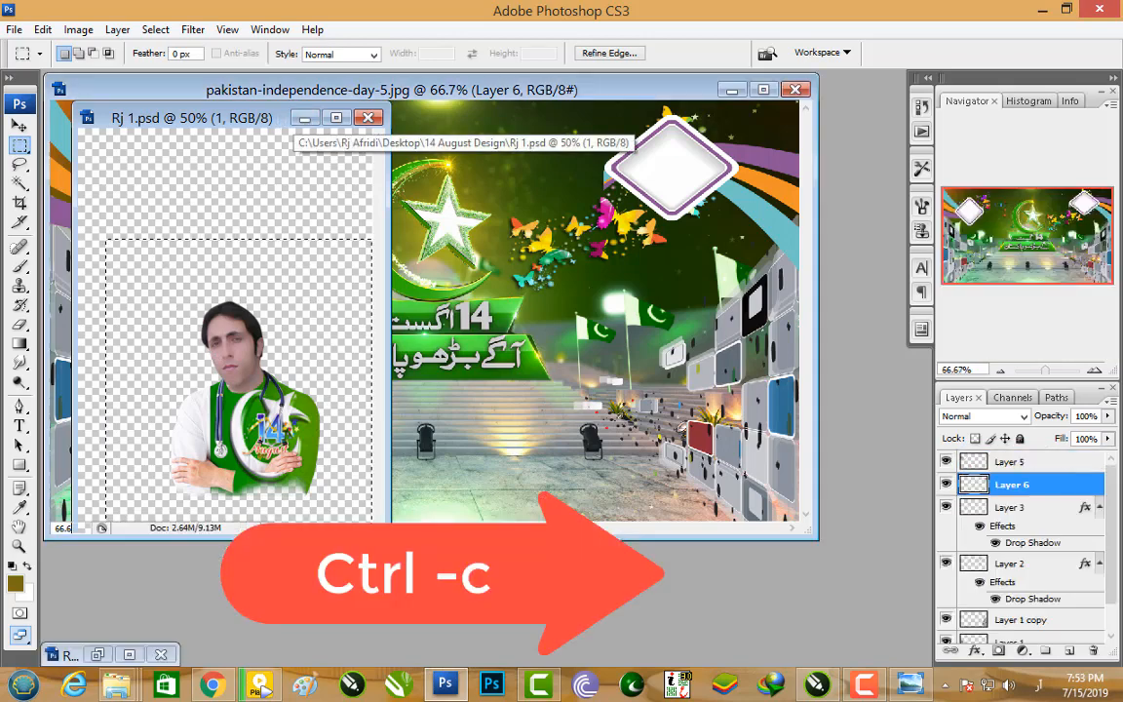
pyautogui.click(19, 182)
pyautogui.click(174, 198)
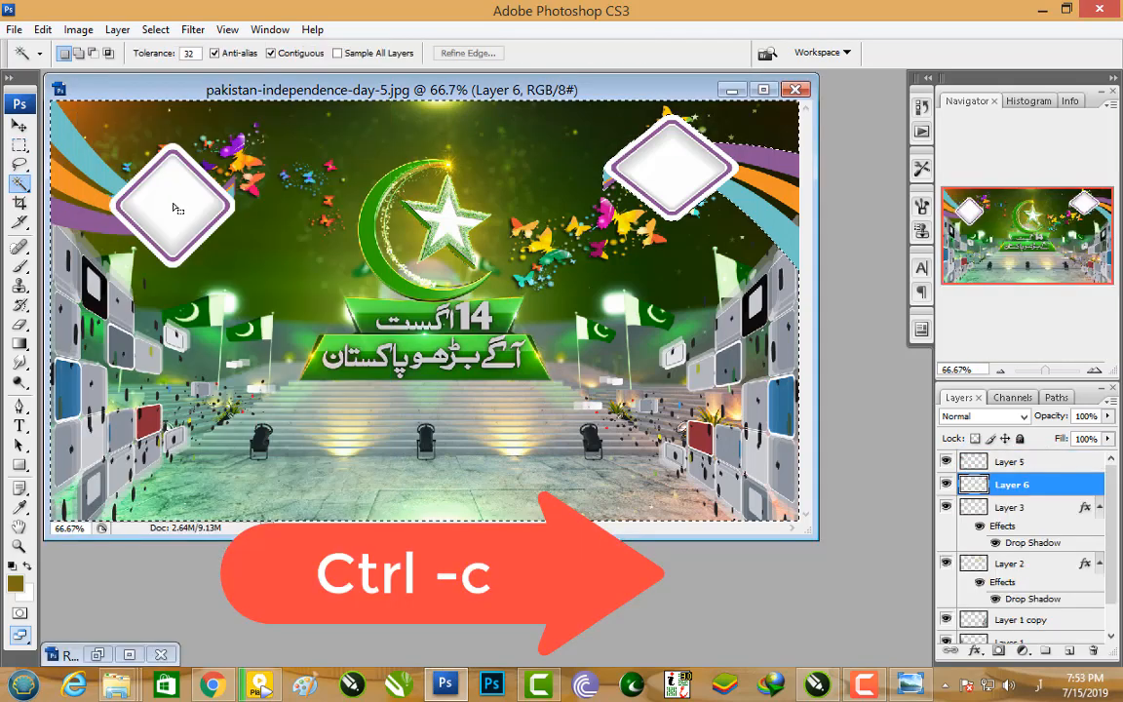
pyautogui.click(20, 124)
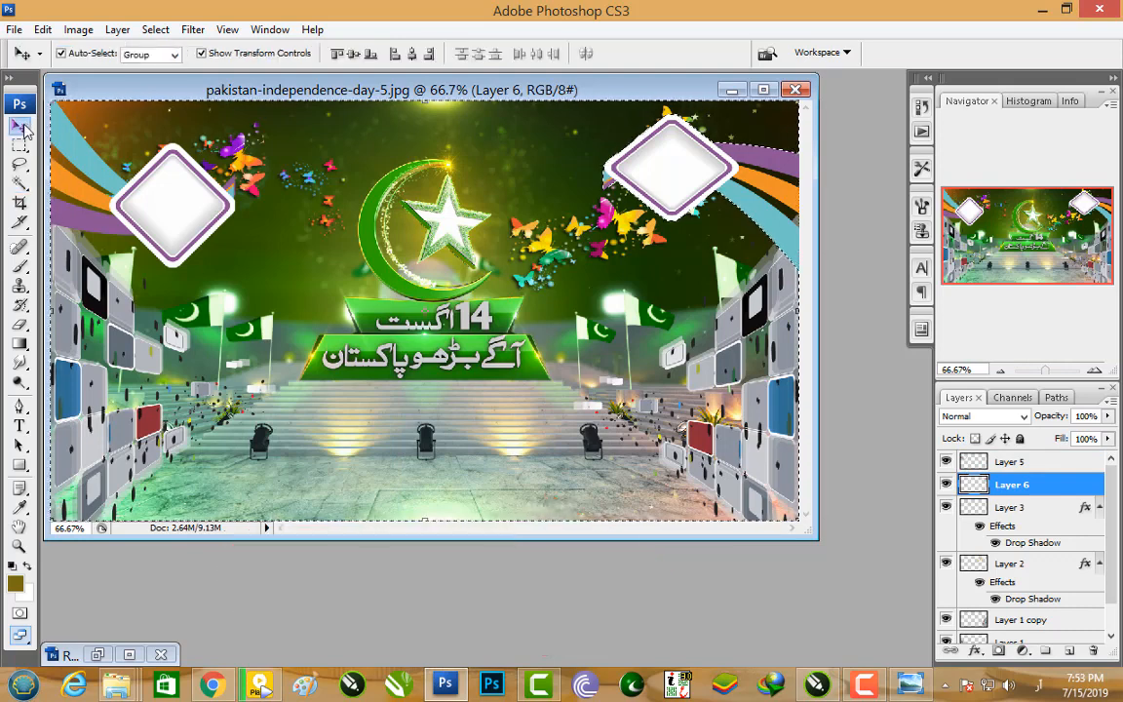
pyautogui.scroll(-2, 1049, 586)
pyautogui.click(1036, 589)
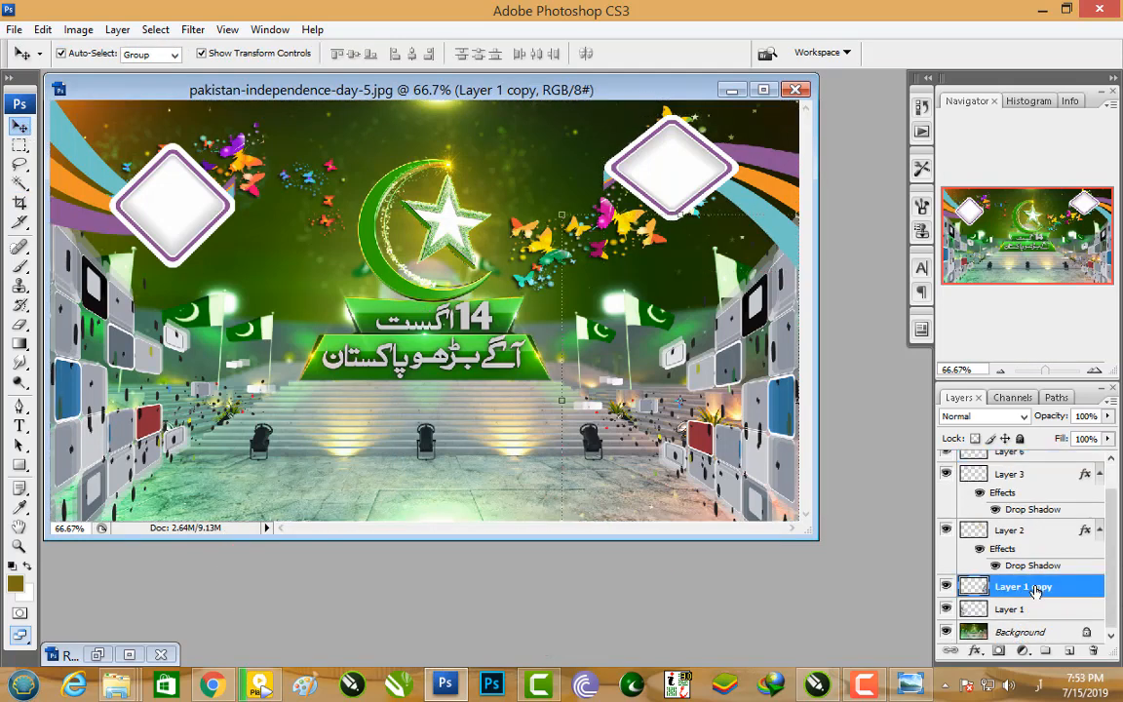
# Step: Select the white interior of the upper-left diamond on Layer 5 and paste the copied portrait into it
pyautogui.scroll(2, 1031, 565)
pyautogui.click(1030, 461)
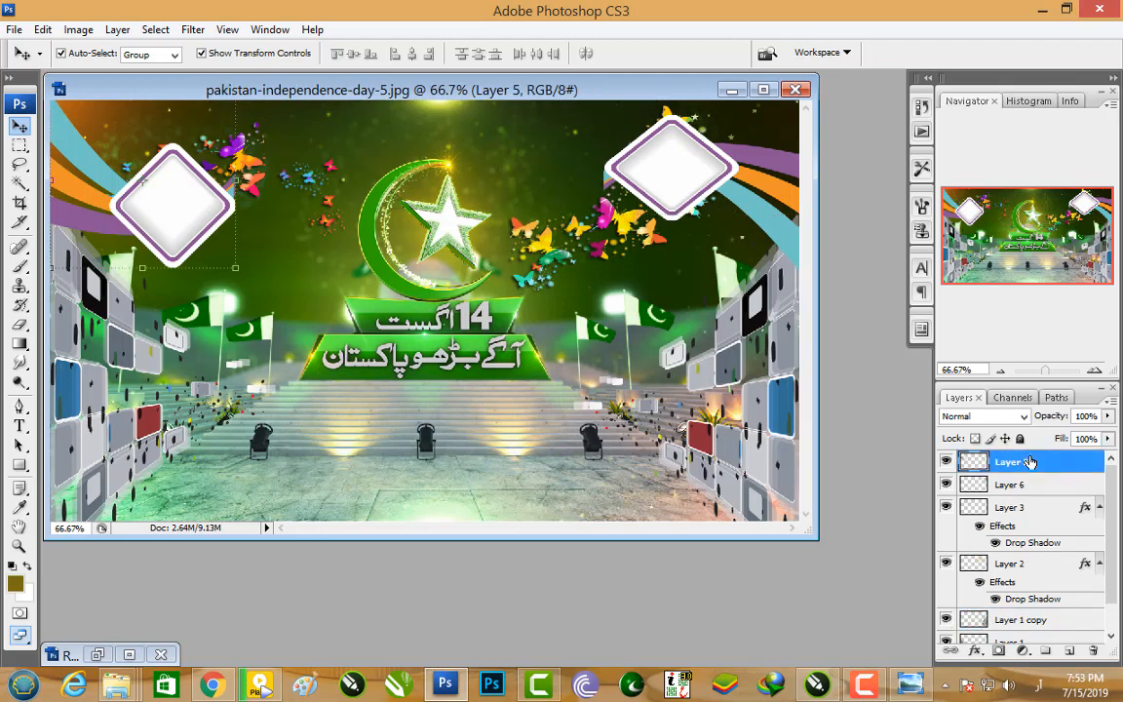
pyautogui.press('w')
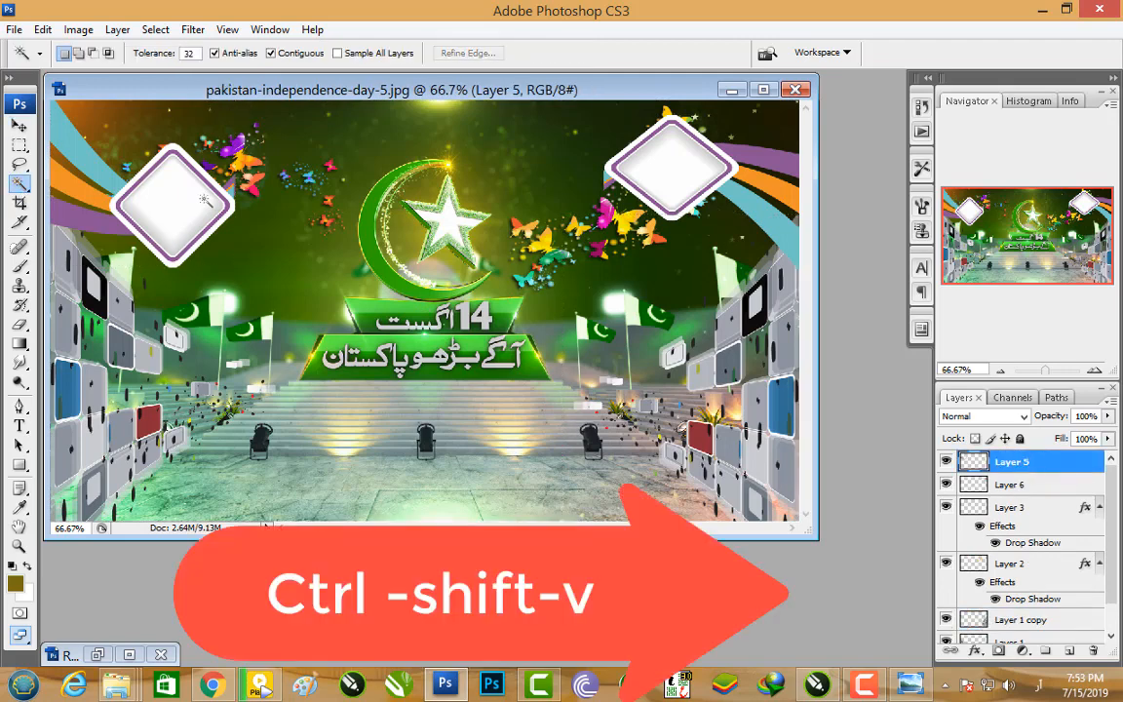
pyautogui.click(195, 208)
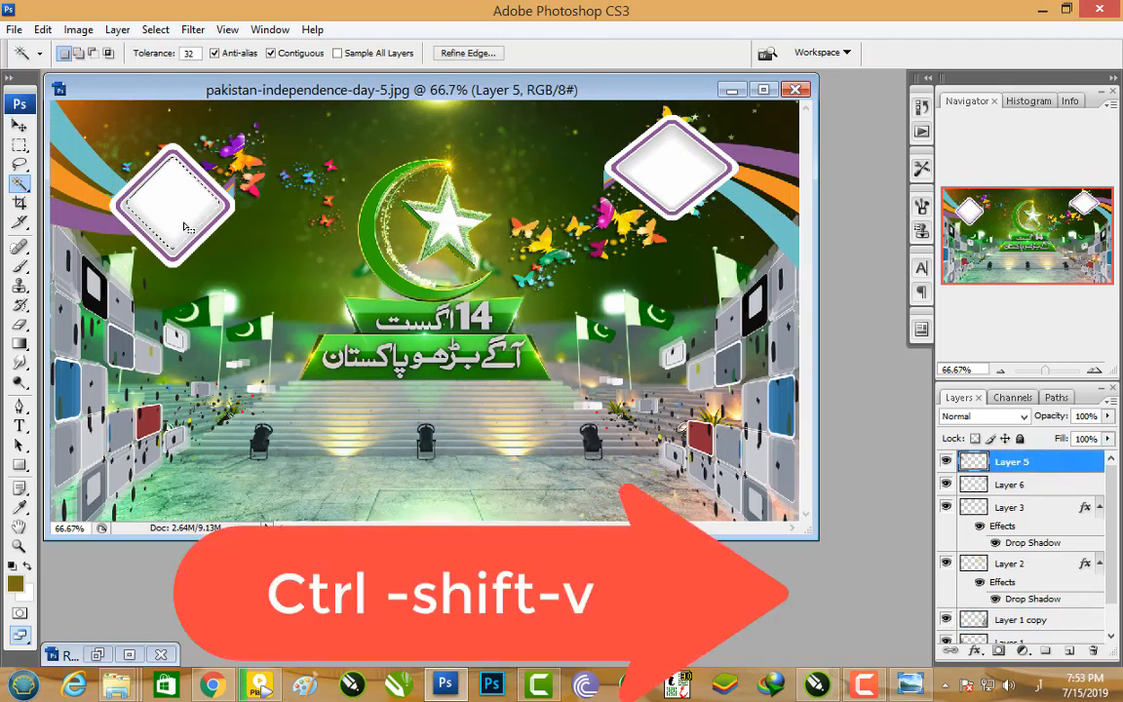
pyautogui.hotkey('ctrl', 'shift', 'v')
# Step: Scale the portrait in the upper-left diamond to 39.5% in width and height
pyautogui.click(19, 124)
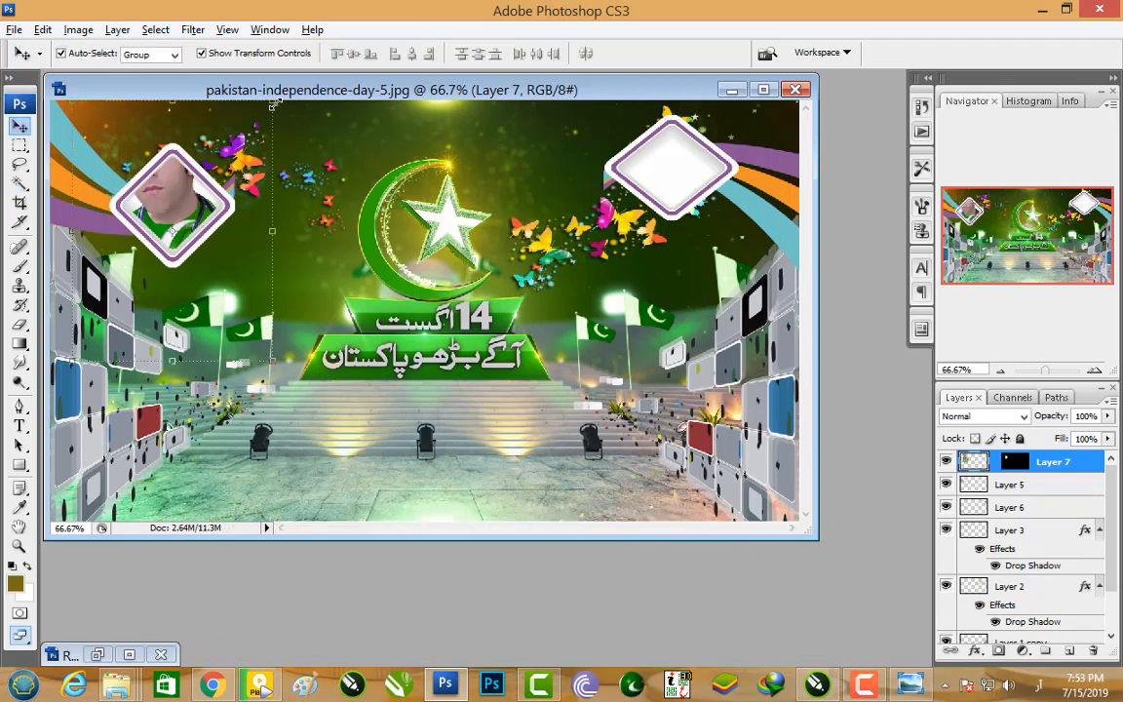
pyautogui.hotkey('ctrl', 't')
pyautogui.moveTo(273, 101); pyautogui.dragTo(212, 180)
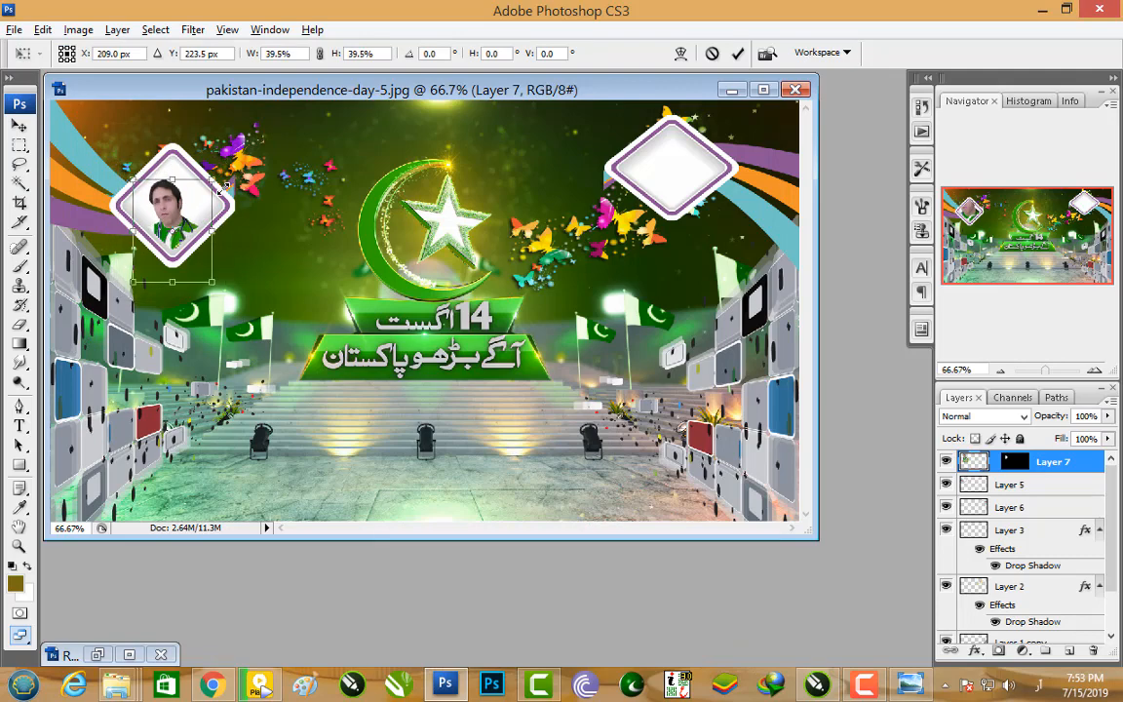
pyautogui.press('Return')
# Step: Scale the upper-left portrait further to 78.7% width and 70.9% height and move it up to the diamond's middle
pyautogui.hotkey('ctrl', '+')
pyautogui.hotkey('ctrl', '+')
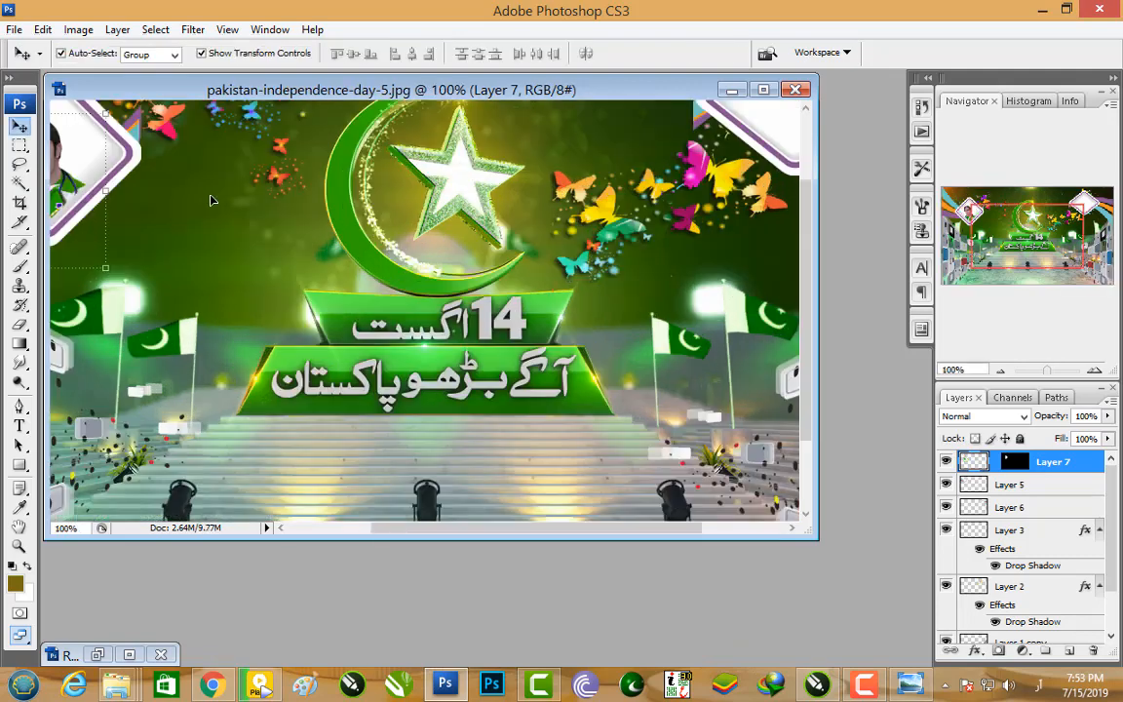
pyautogui.moveTo(84, 156); pyautogui.dragTo(455, 367)
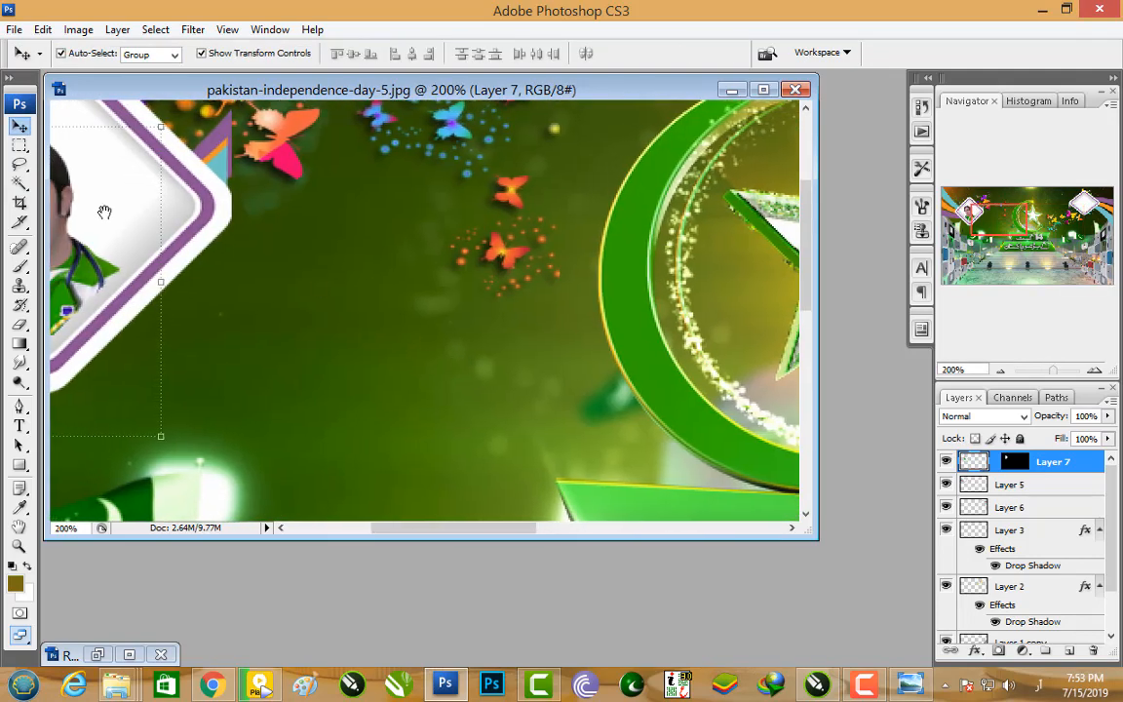
pyautogui.moveTo(105, 210); pyautogui.dragTo(501, 255)
pyautogui.moveTo(535, 176); pyautogui.dragTo(485, 264)
pyautogui.moveTo(385, 289); pyautogui.dragTo(421, 177)
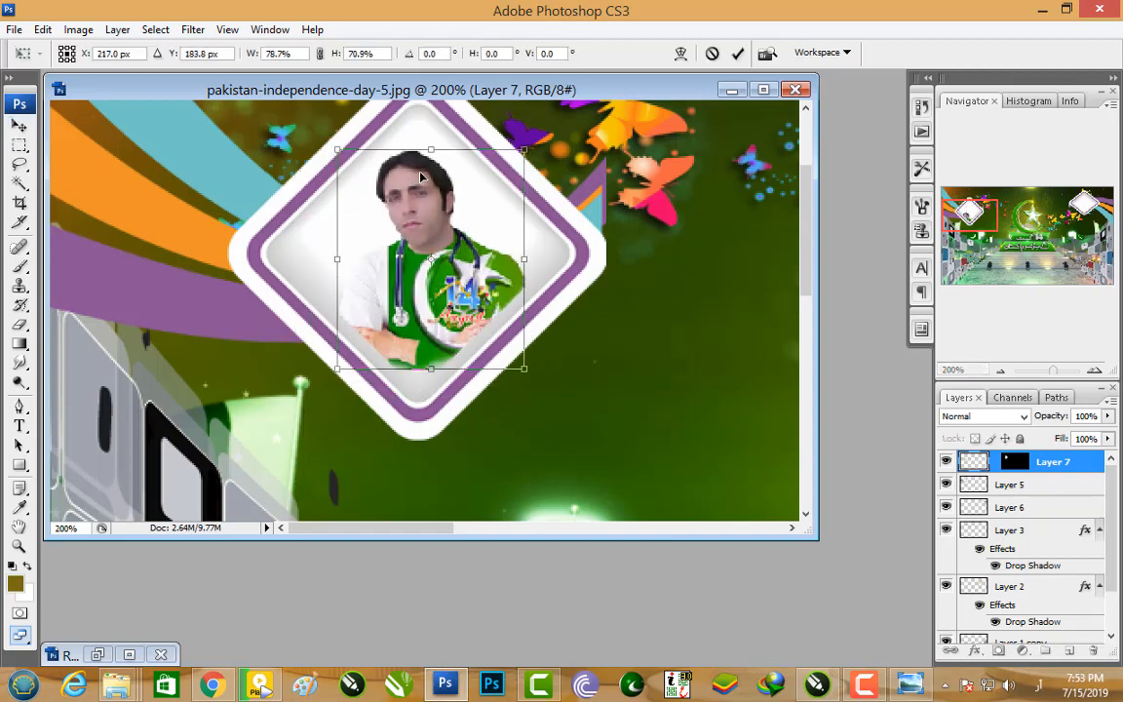
pyautogui.press('Return')
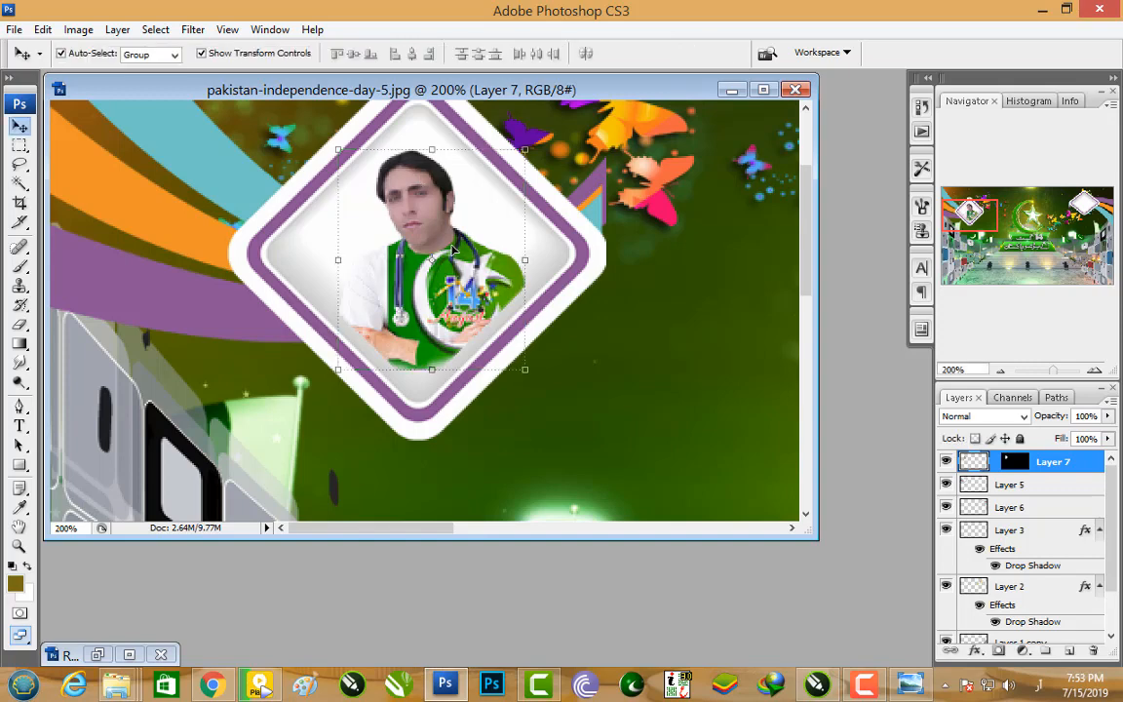
# Step: Select the white interior of the upper-right diamond on Layer 6 and paste the copied portrait into it
pyautogui.hotkey('ctrl', '0')
pyautogui.click(1012, 507)
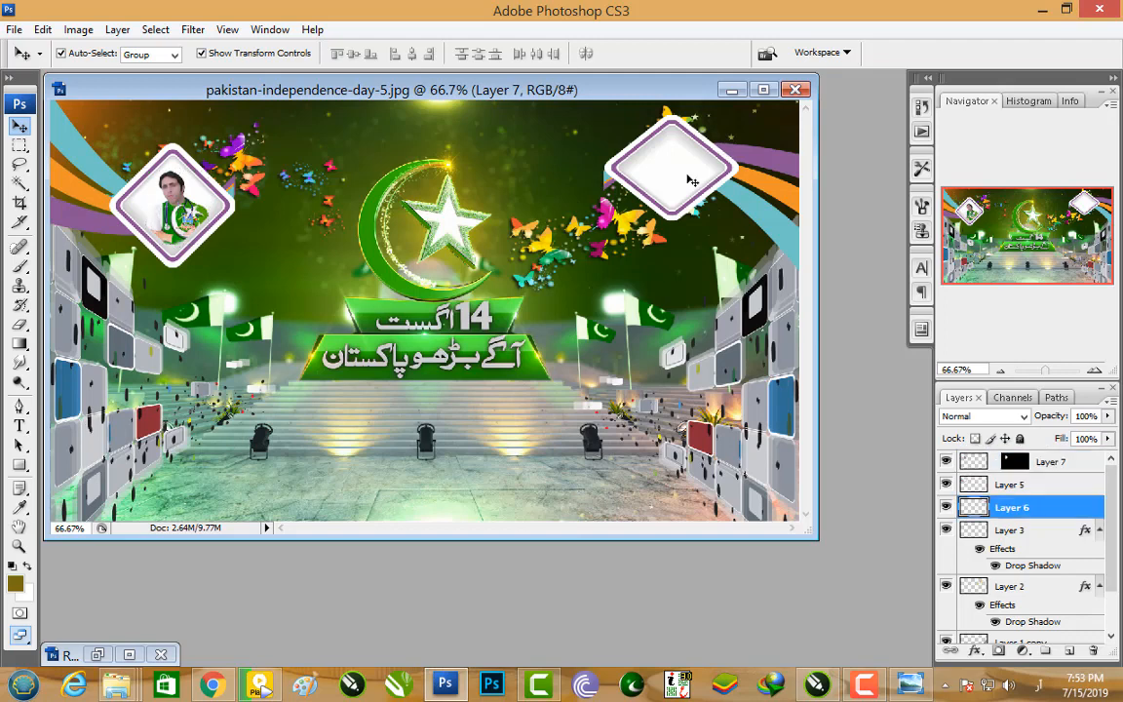
pyautogui.click(19, 182)
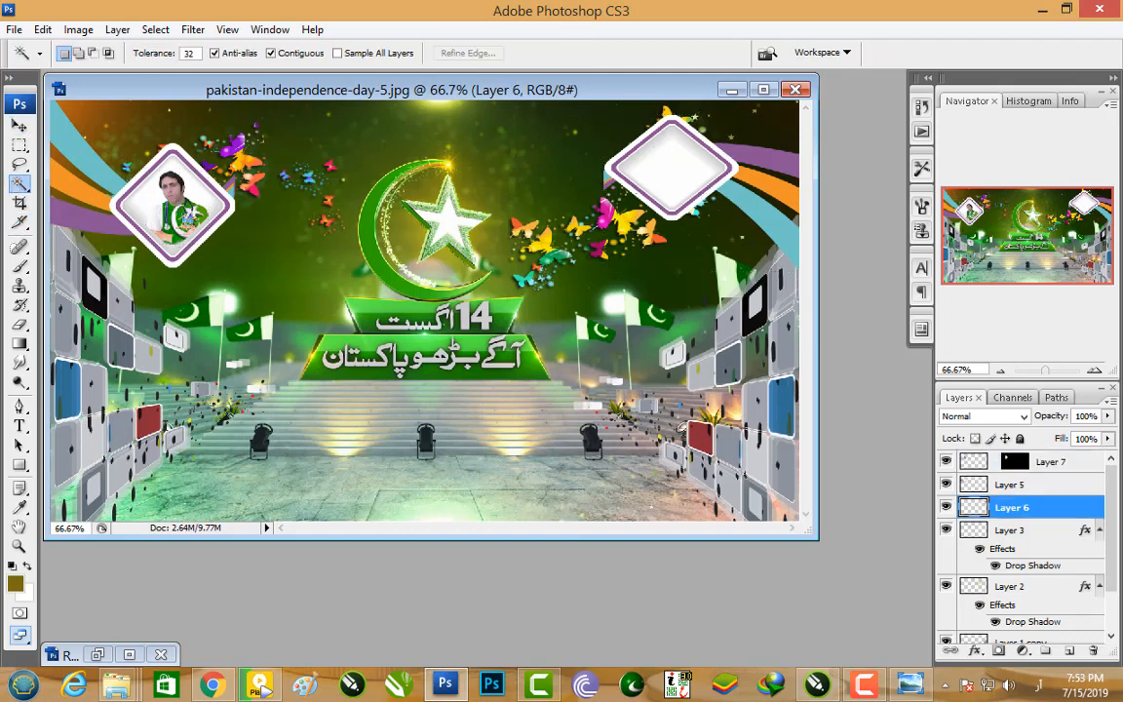
pyautogui.click(679, 173)
pyautogui.hotkey('ctrl', 'shift', 'v')
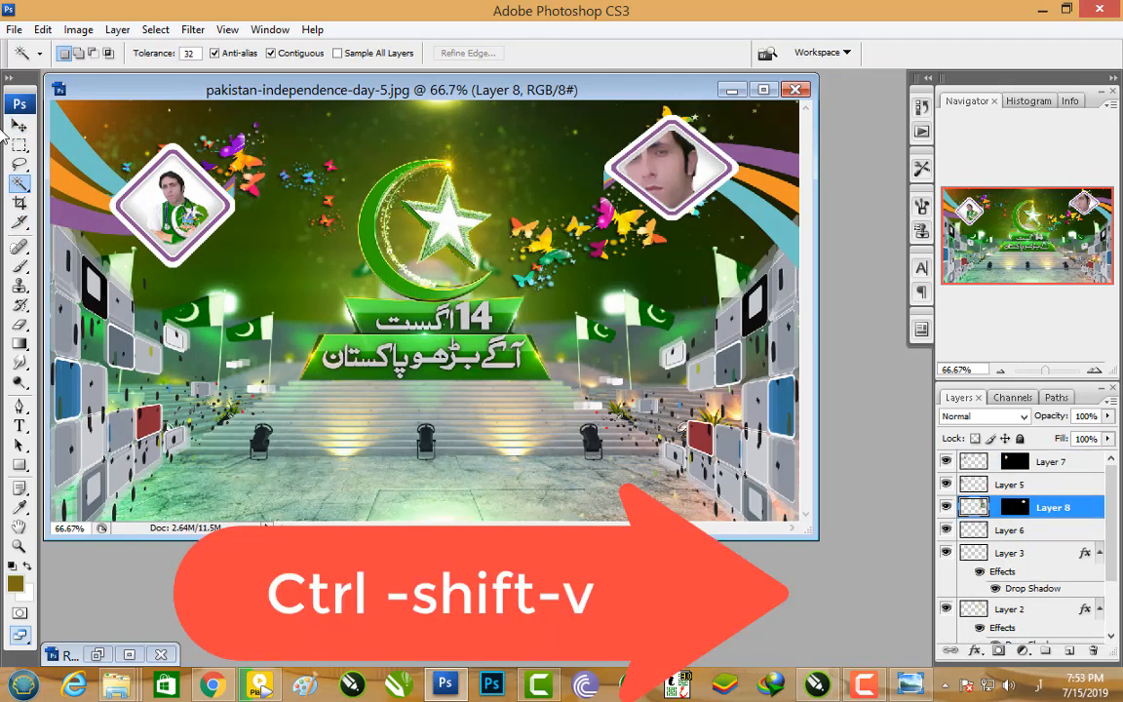
# Step: Shrink the portrait pasted in the upper-right diamond so the whole face fits inside the frame
pyautogui.click(18, 126)
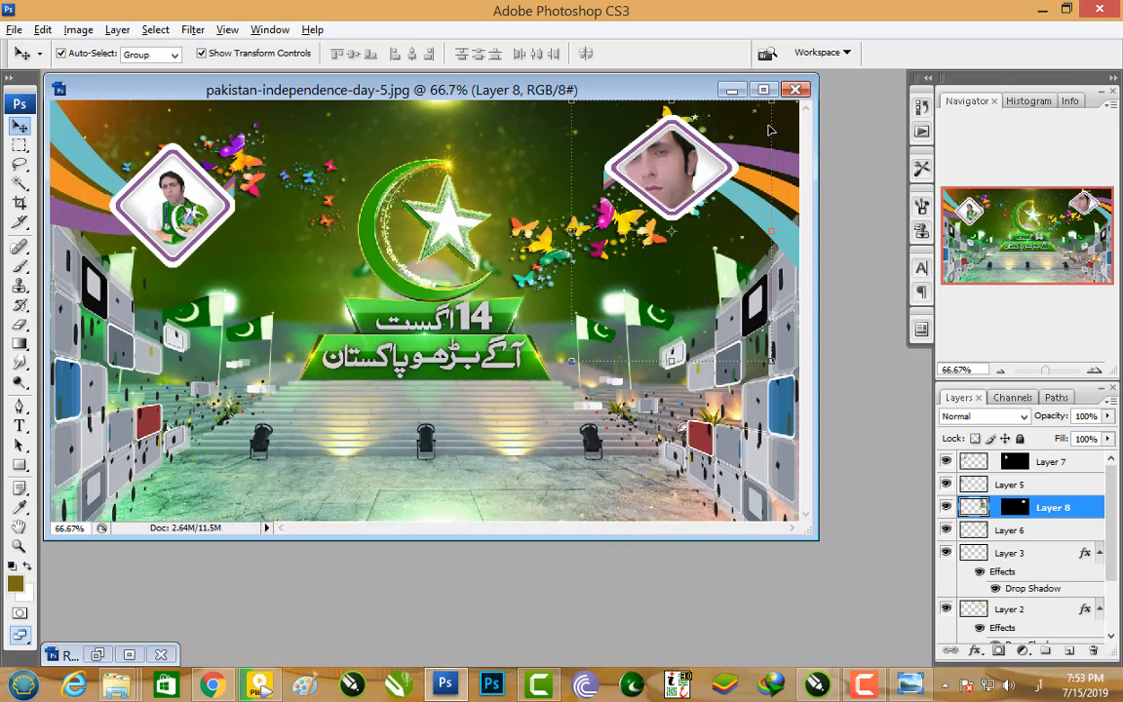
pyautogui.moveTo(770, 101); pyautogui.dragTo(676, 171)
pyautogui.press('Return')
pyautogui.hotkey('ctrl', '+')
pyautogui.hotkey('ctrl', '+')
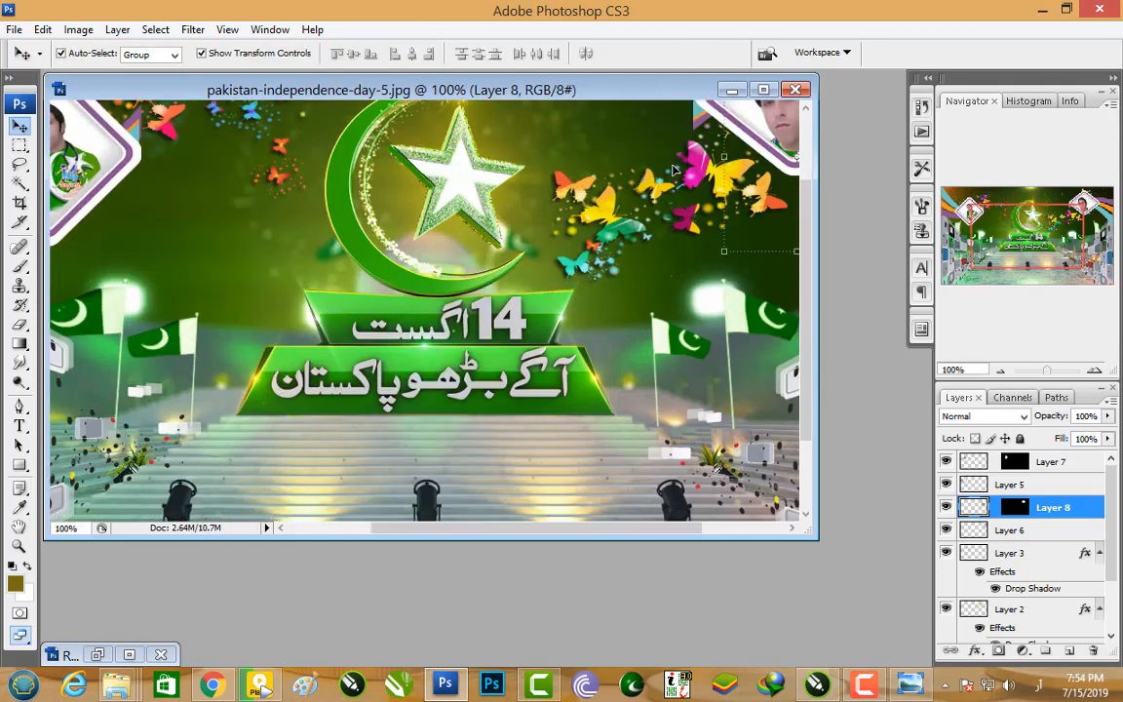
pyautogui.moveTo(734, 147); pyautogui.dragTo(453, 391)
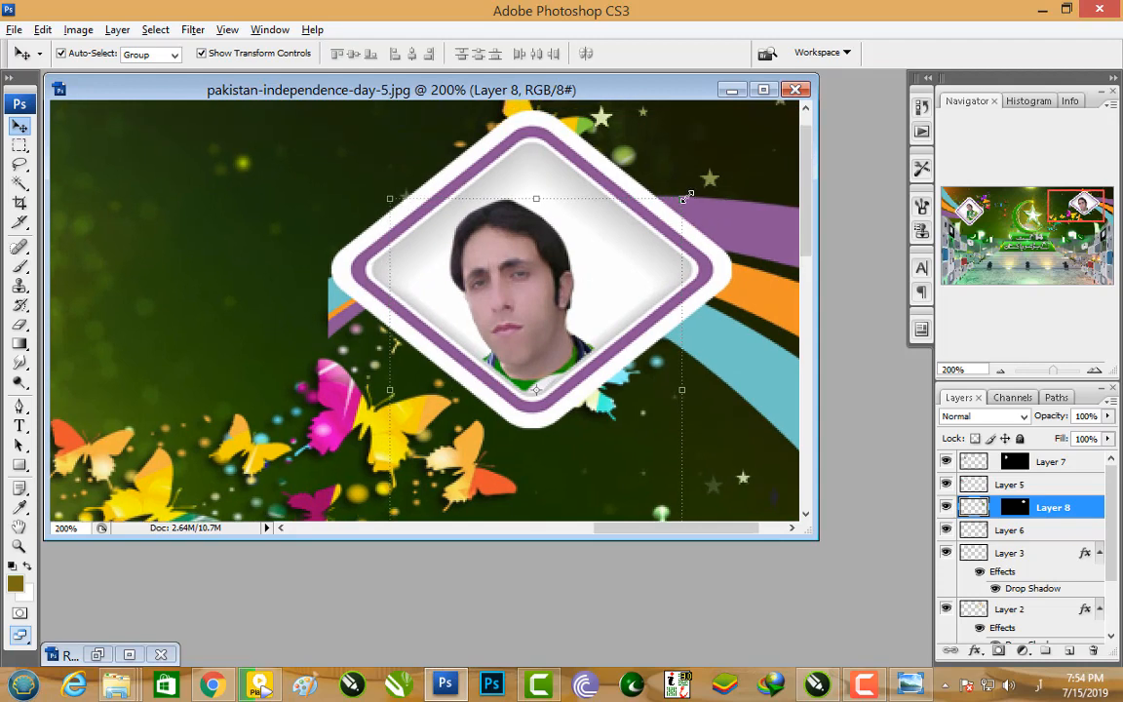
# Step: Scale the upper-right portrait further to 65.3% in width and height and position it in the diamond's middle
pyautogui.moveTo(689, 195); pyautogui.dragTo(605, 304)
pyautogui.moveTo(521, 338); pyautogui.dragTo(520, 283)
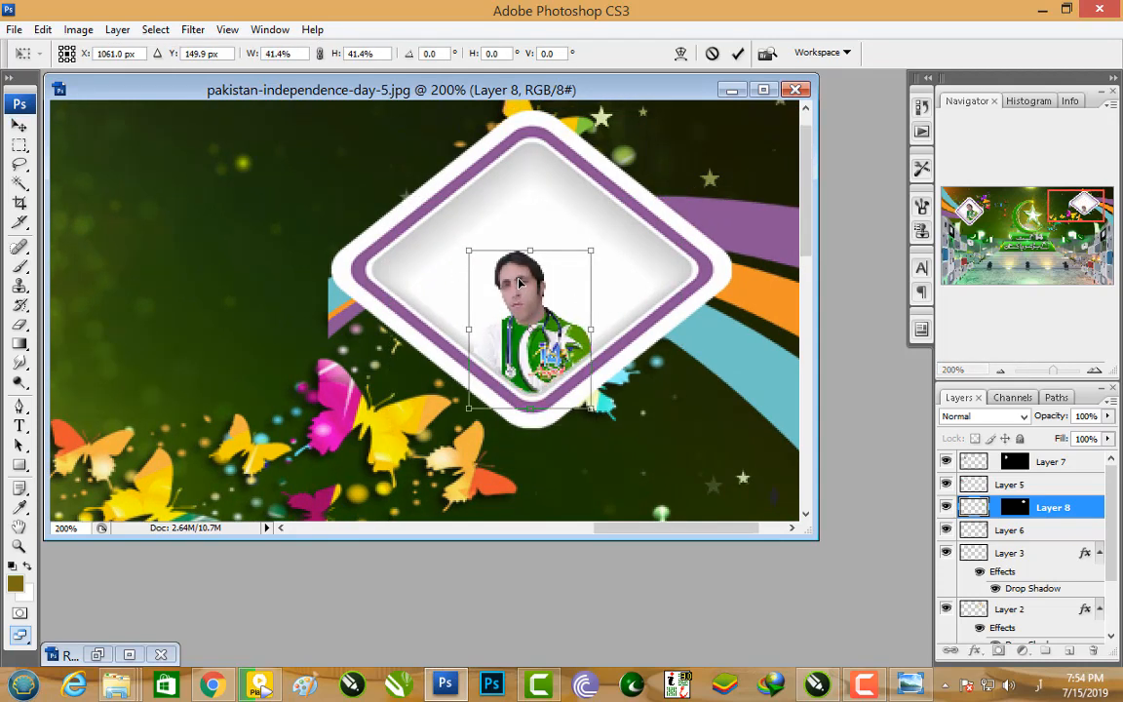
pyautogui.moveTo(598, 240); pyautogui.dragTo(636, 212)
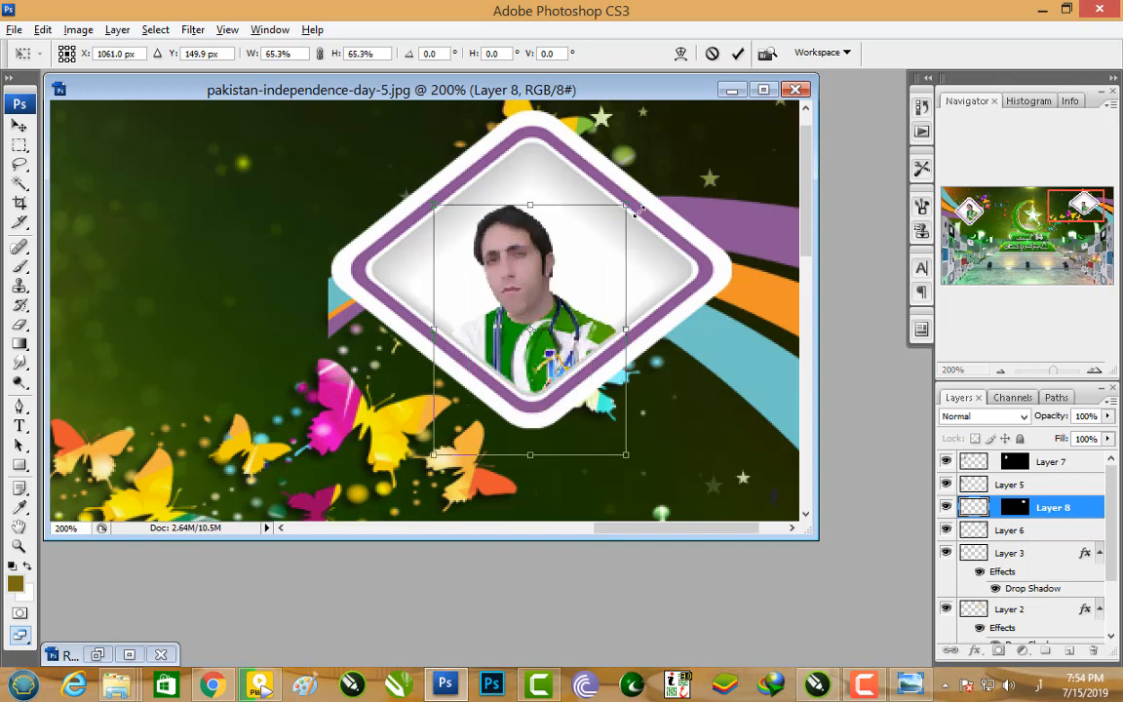
pyautogui.moveTo(533, 305); pyautogui.dragTo(540, 279)
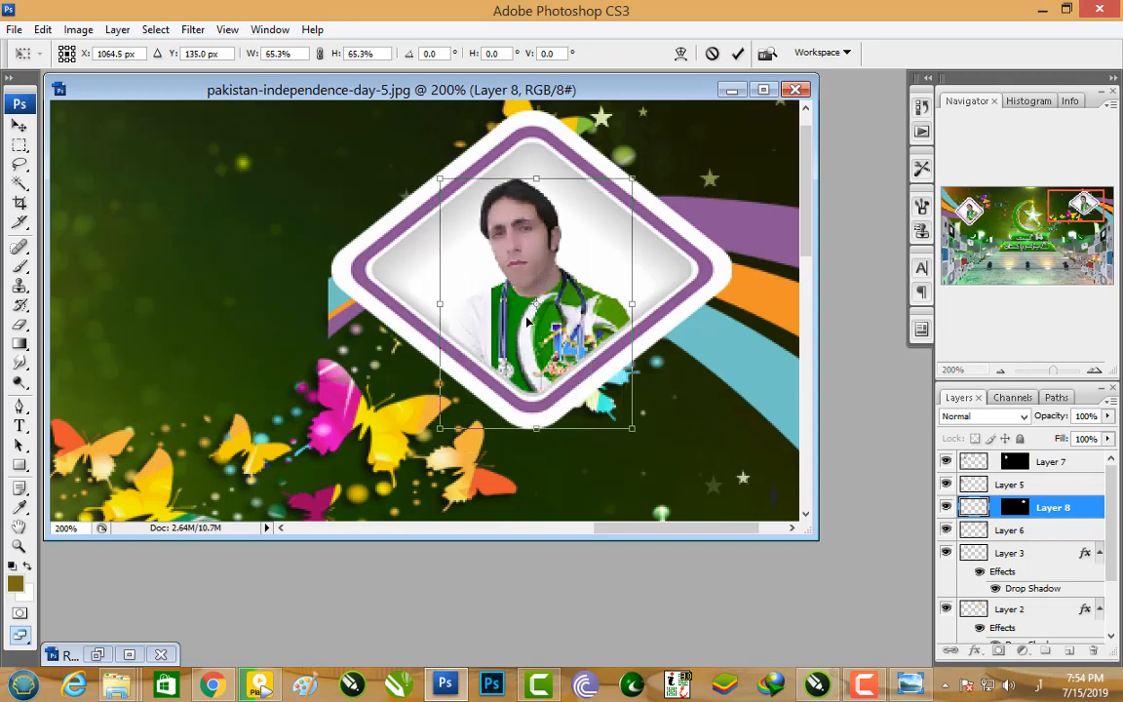
pyautogui.press('Return')
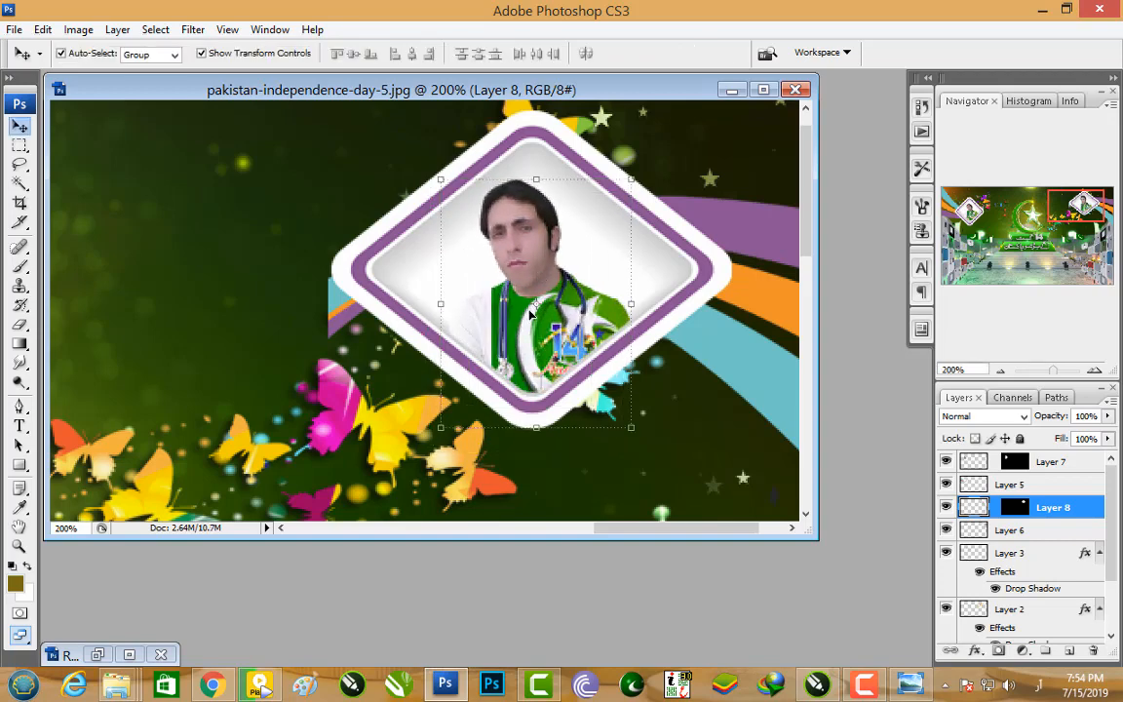
# Step: Copy the portrait from Rj 1.psd onto the poster as a large figure in the lower-right corner
pyautogui.hotkey('ctrl', '-')
pyautogui.hotkey('ctrl', '-')
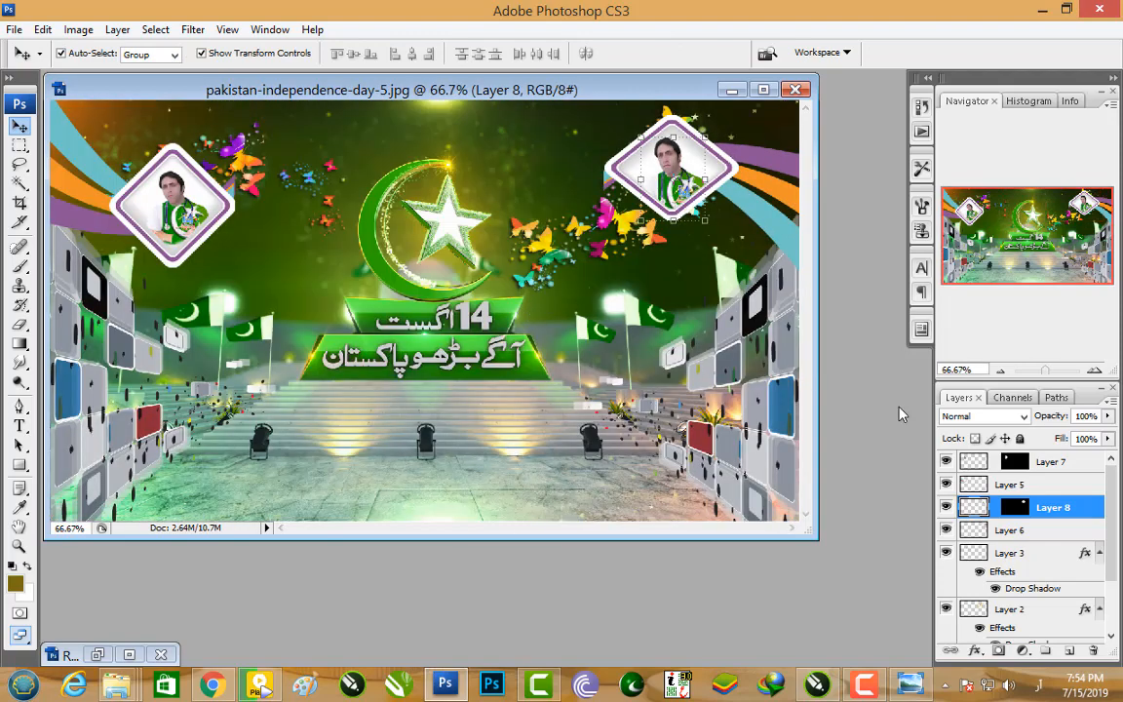
pyautogui.click(98, 654)
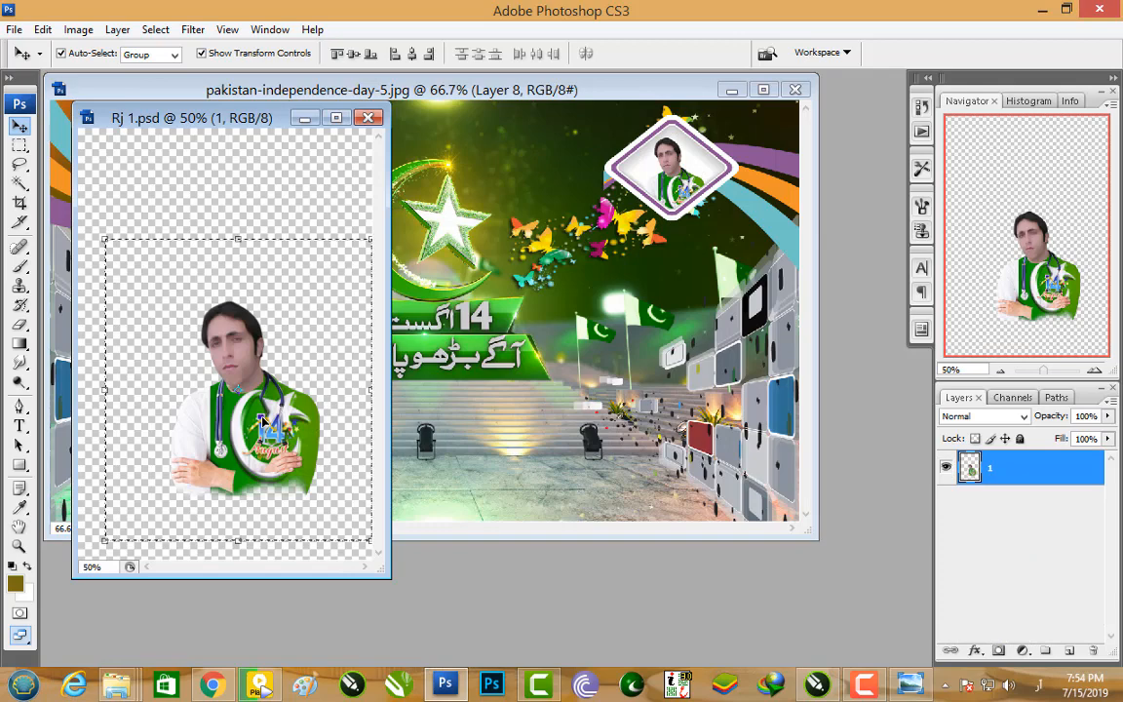
pyautogui.moveTo(263, 436); pyautogui.dragTo(731, 446)
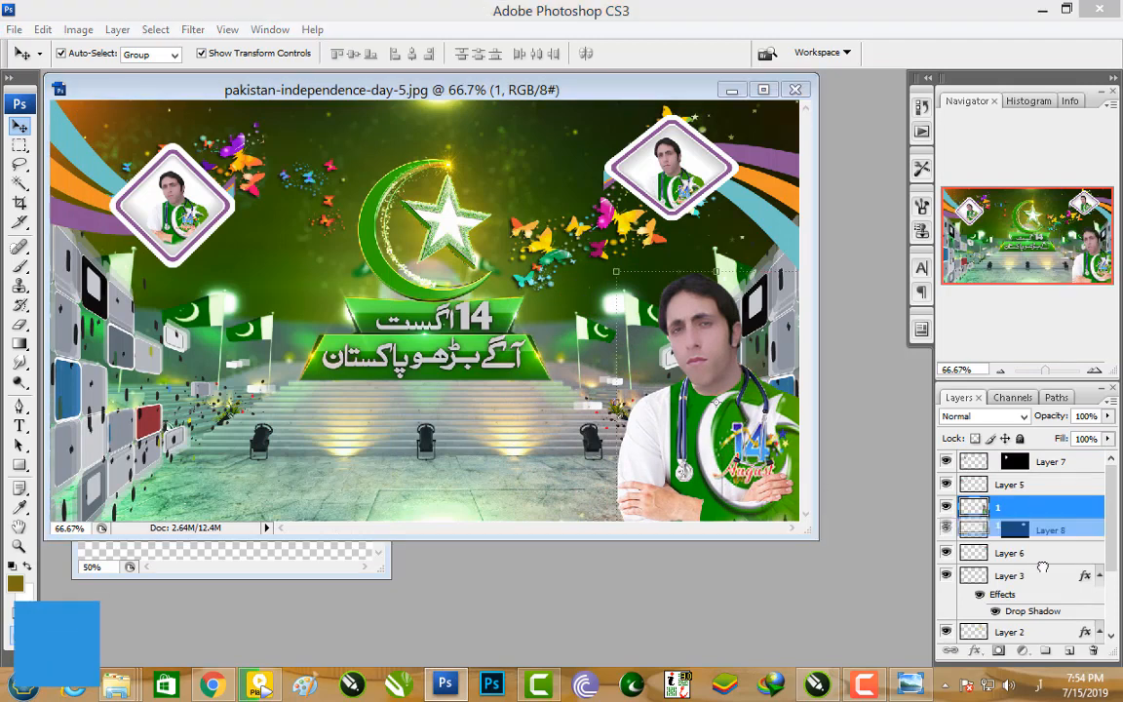
# Step: Duplicate the large portrait layer, pull the copy to the poster's middle and flip it horizontally
pyautogui.moveTo(1014, 507); pyautogui.dragTo(1068, 651)
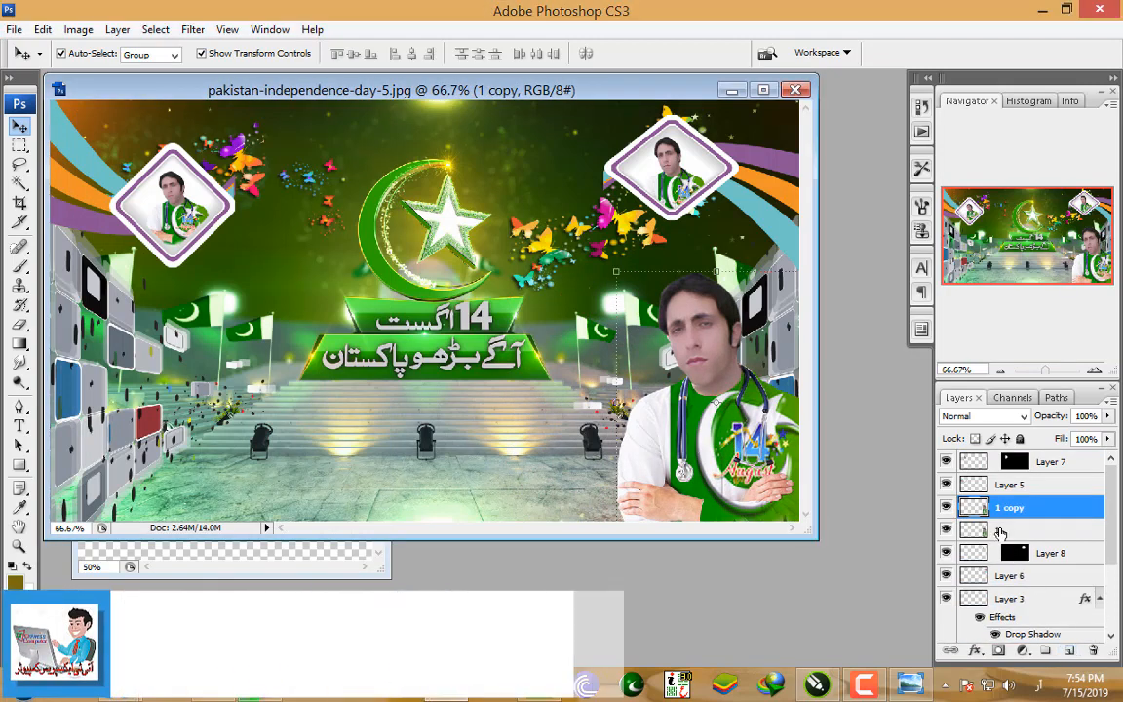
pyautogui.moveTo(731, 443); pyautogui.dragTo(481, 441)
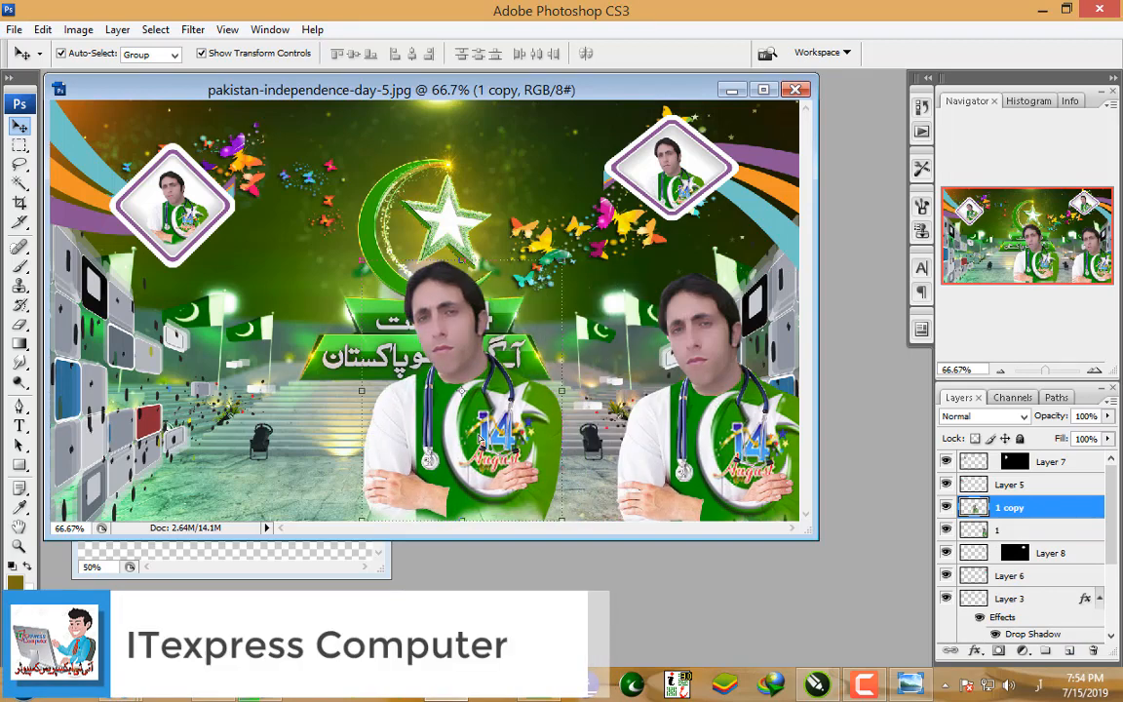
pyautogui.hotkey('ctrl', 't')
pyautogui.rightClick(514, 430)
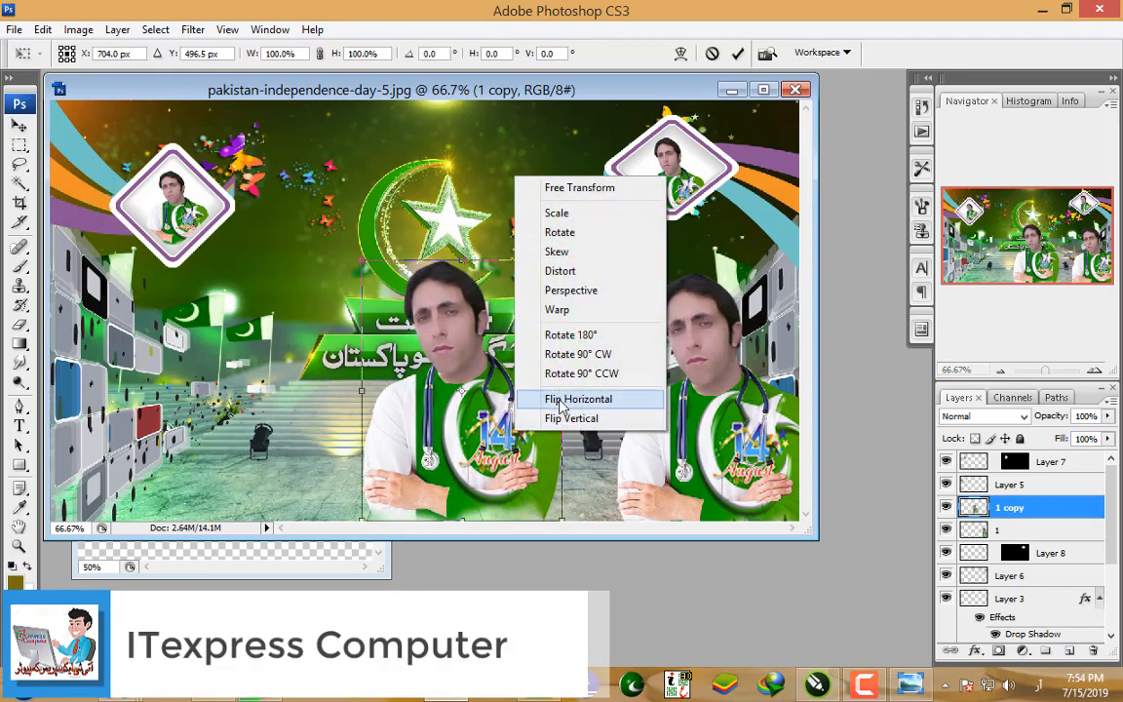
pyautogui.click(545, 395)
# Step: Move the flipped portrait to the poster's lower-left corner and scale it to 96.3% width and 95% height
pyautogui.moveTo(391, 412); pyautogui.dragTo(76, 426)
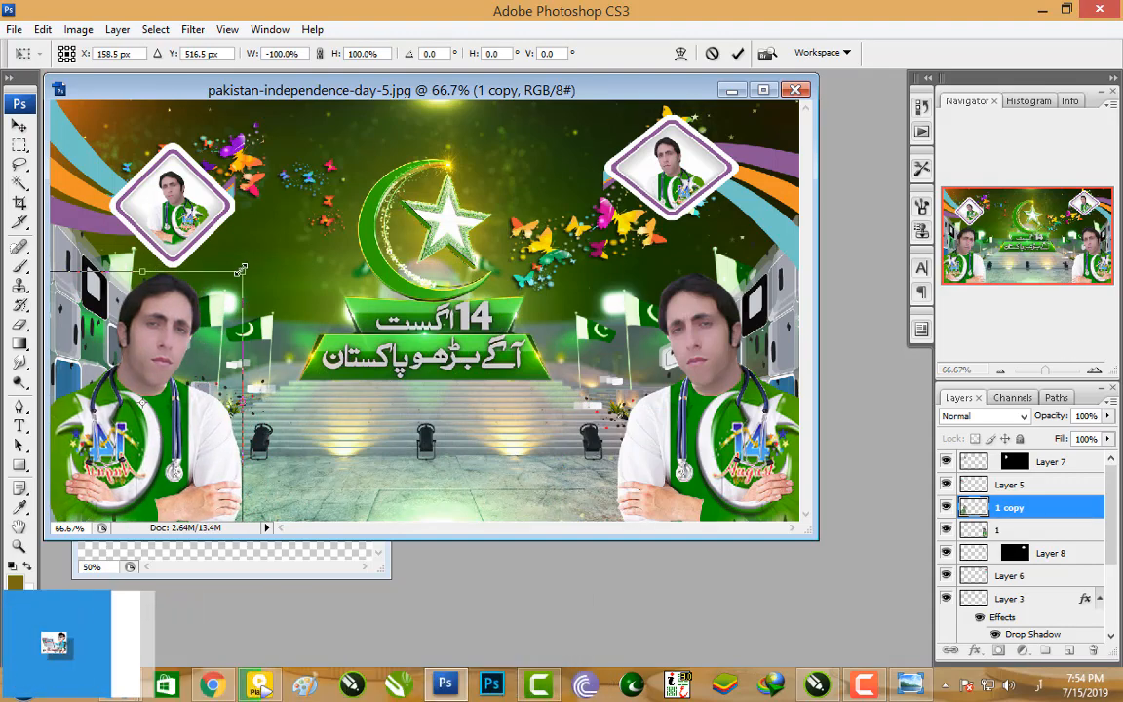
pyautogui.moveTo(241, 272); pyautogui.dragTo(234, 281)
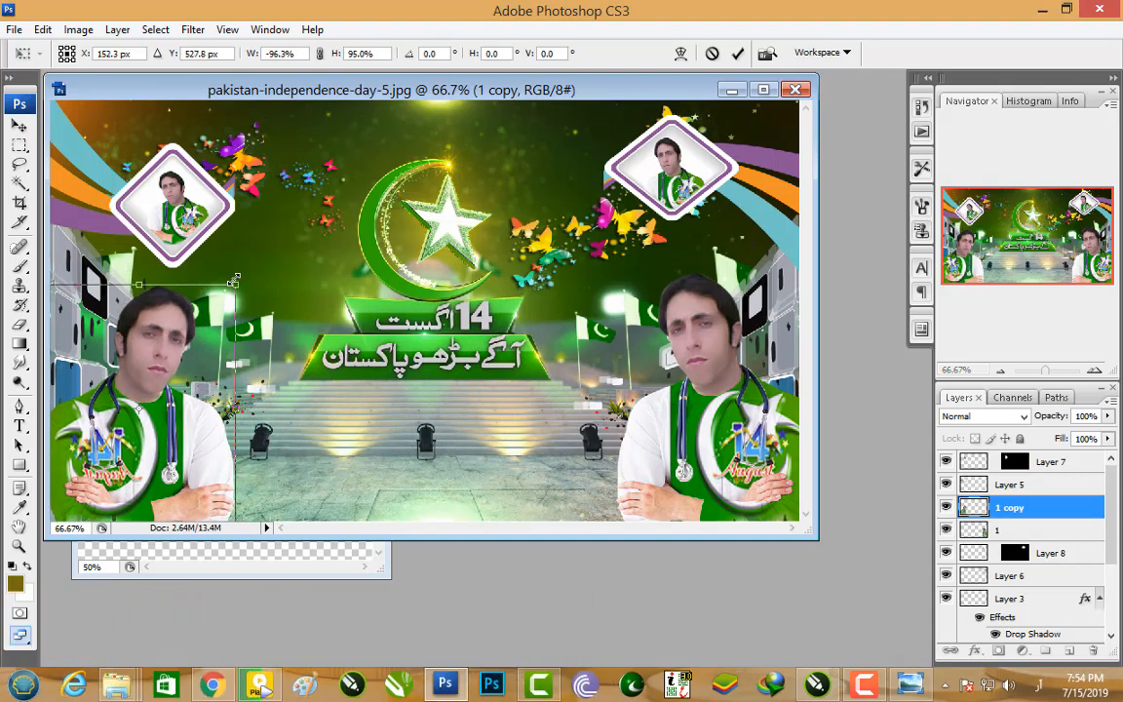
pyautogui.press('Return')
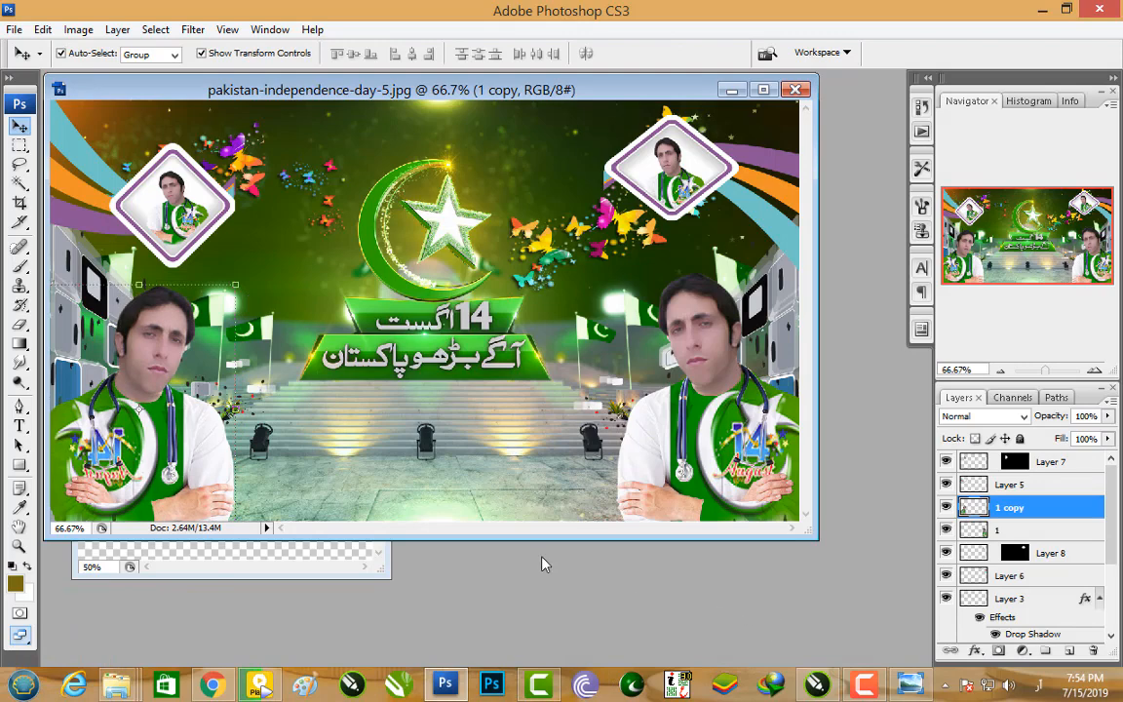
# Step: Open sss.png from the 14 August Design folder in Photoshop and move the poster window aside to uncover it
pyautogui.click(1042, 9)
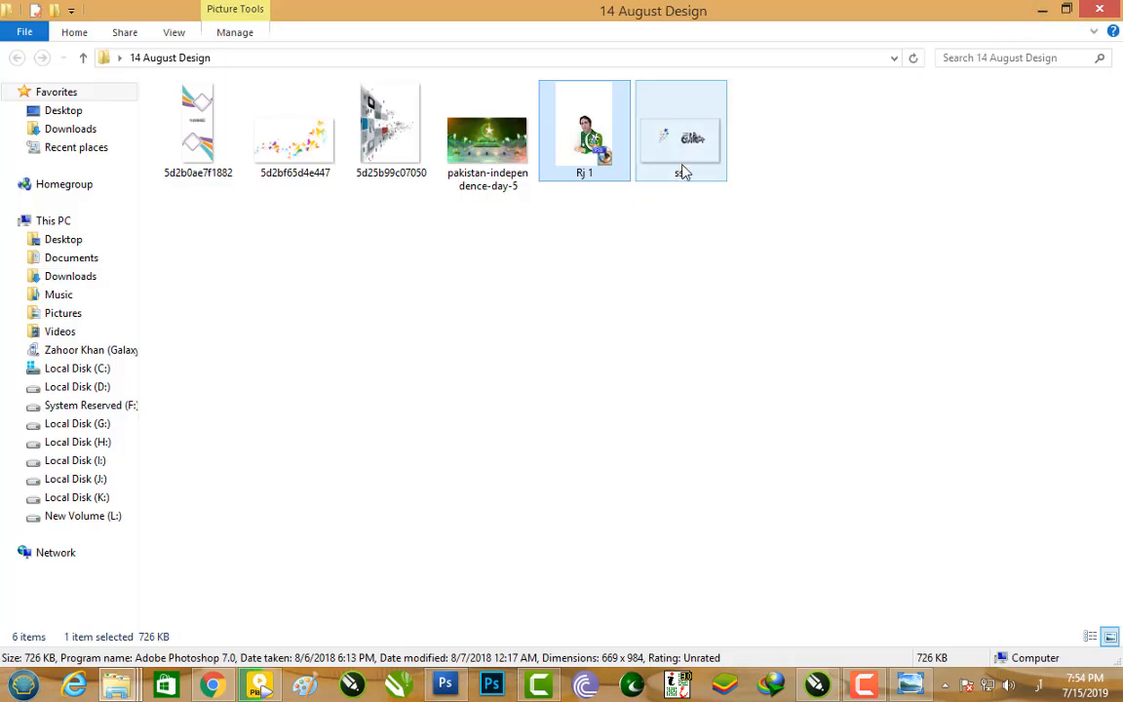
pyautogui.moveTo(683, 172); pyautogui.dragTo(531, 465)
pyautogui.moveTo(475, 87); pyautogui.dragTo(592, 211)
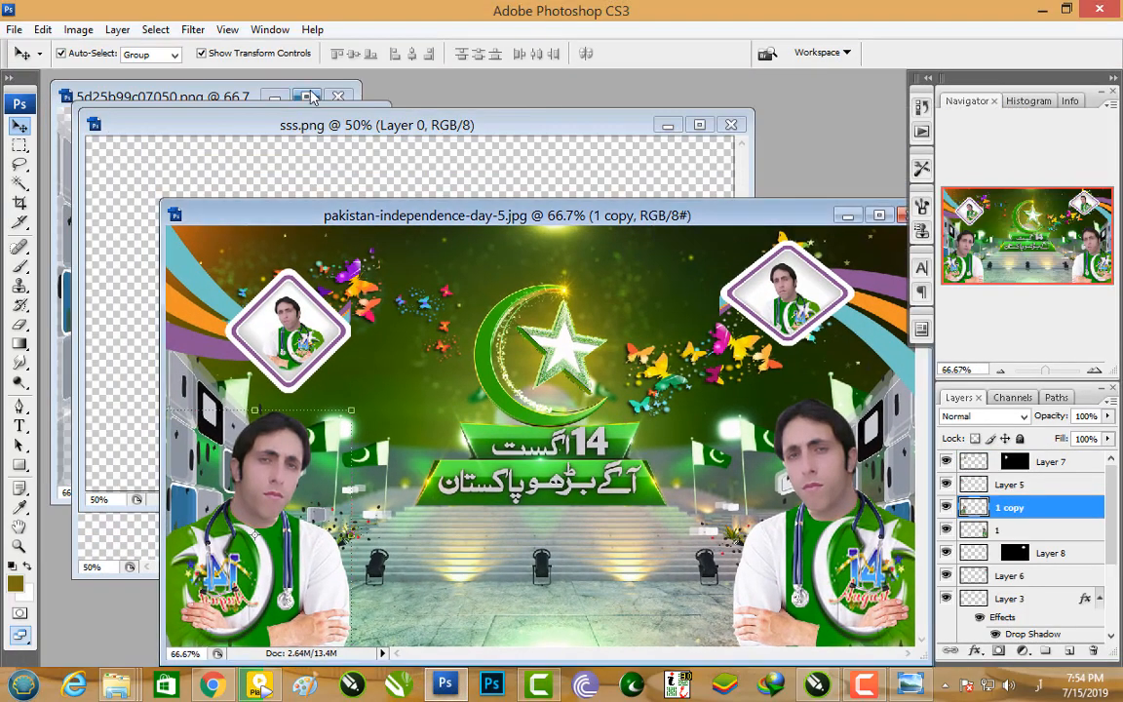
# Step: Close the 5d25b99c07050.png and Rj 1.psd documents and bring the sss.png window to the front
pyautogui.click(339, 98)
pyautogui.click(385, 127)
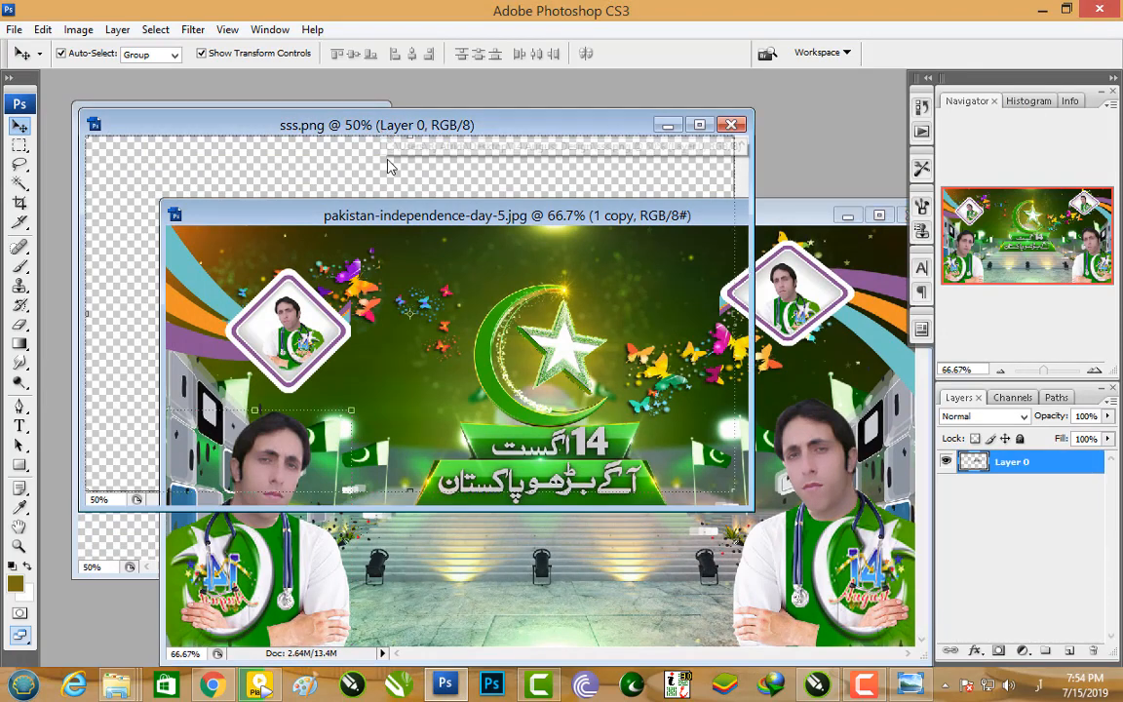
pyautogui.moveTo(387, 165); pyautogui.dragTo(537, 131)
pyautogui.click(368, 117)
# Step: Cut the colourful stars in sss.png onto their own layer and move them clear of the Urdu calligraphy
pyautogui.click(19, 145)
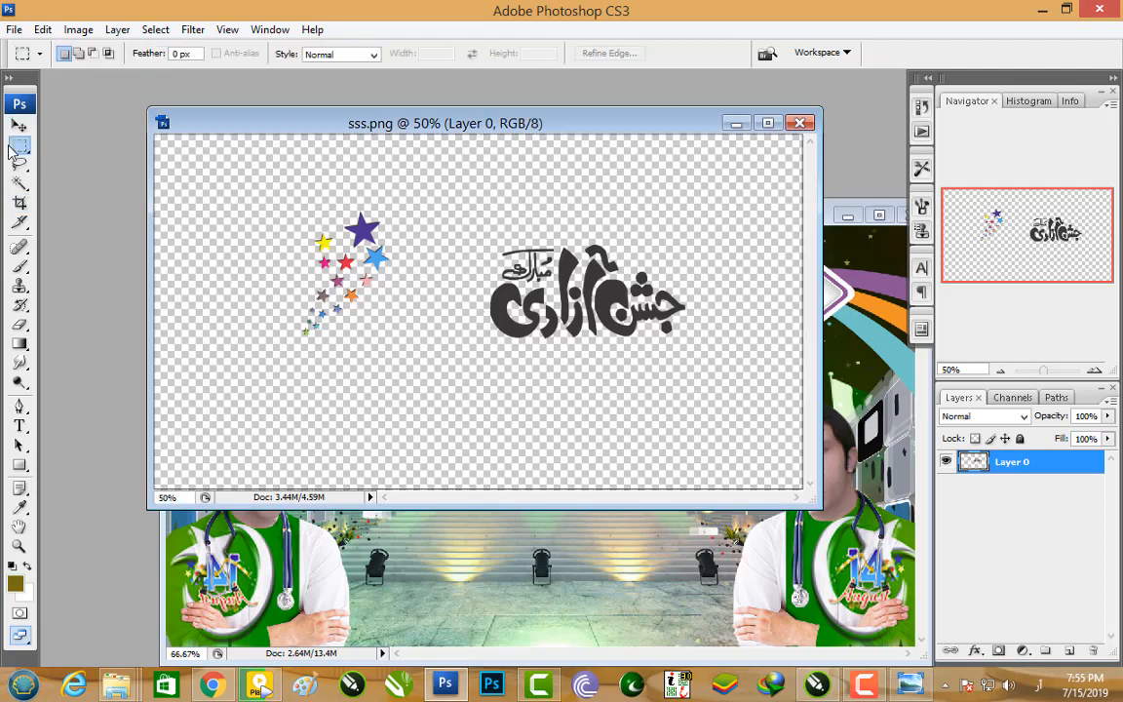
pyautogui.moveTo(221, 182); pyautogui.dragTo(456, 392)
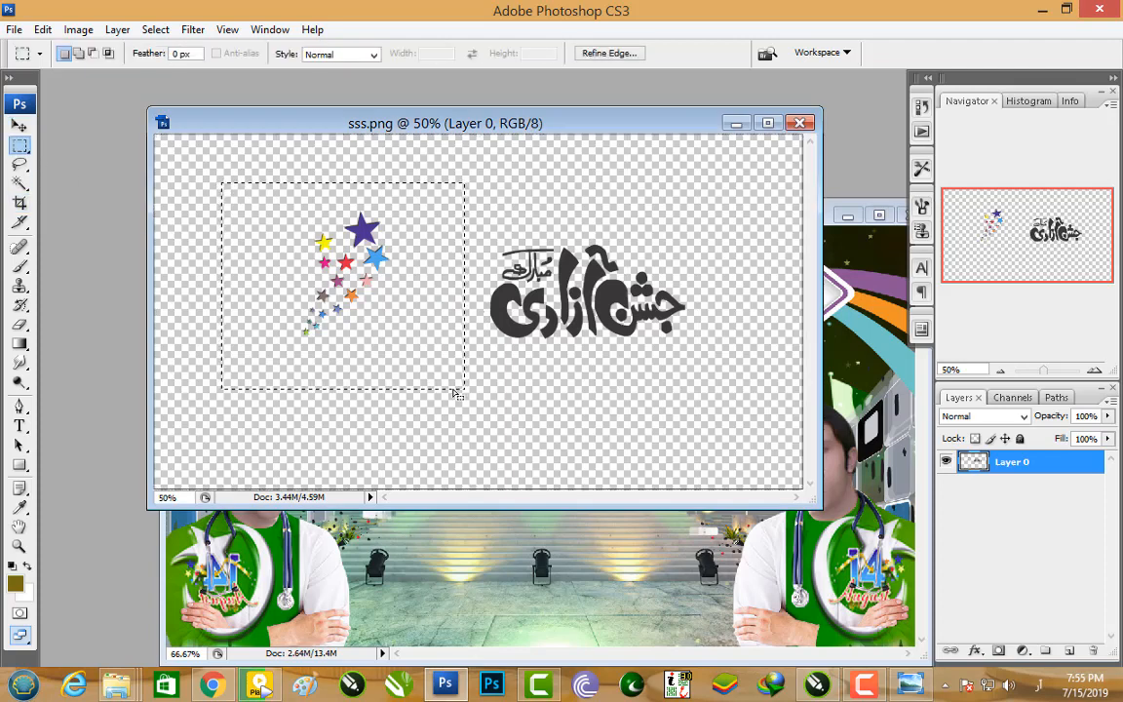
pyautogui.hotkey('ctrl', 'shift', 'j')
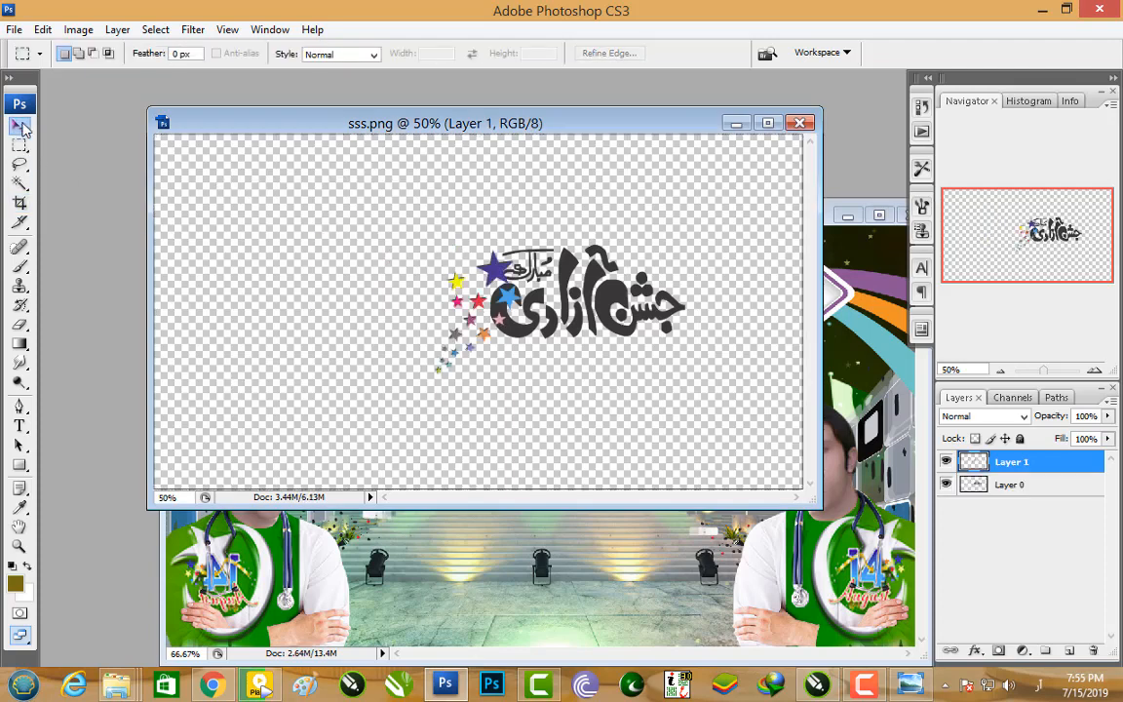
pyautogui.click(19, 126)
pyautogui.moveTo(455, 282); pyautogui.dragTo(332, 262)
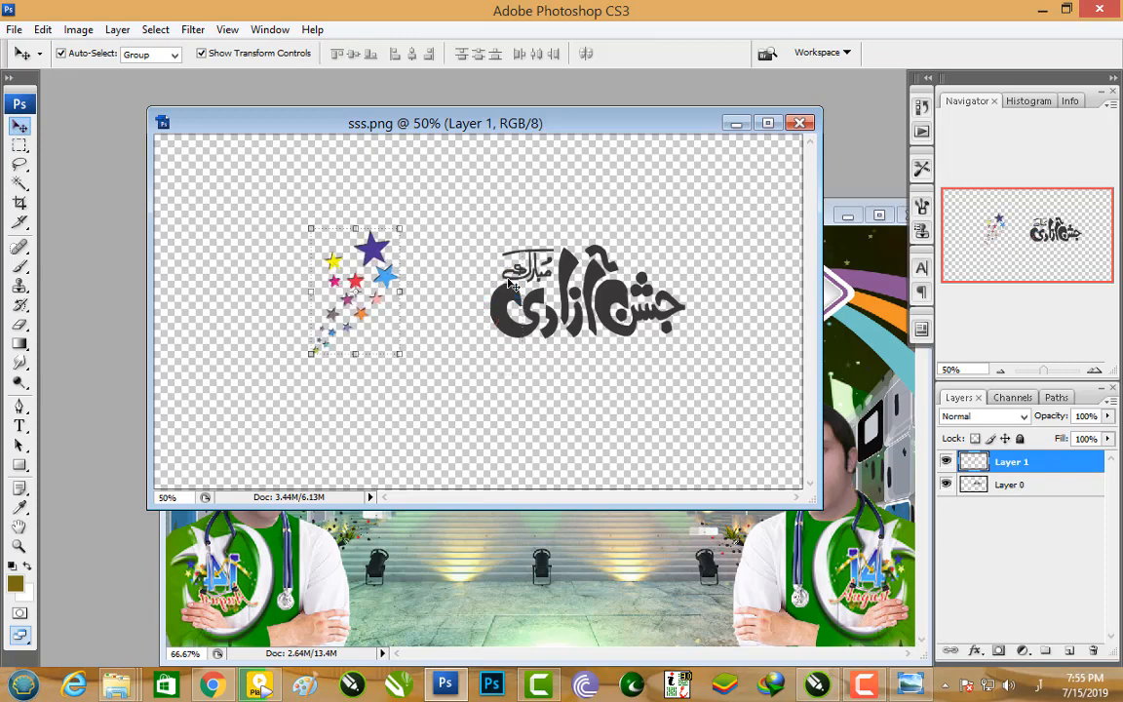
# Step: Cut the Urdu calligraphy on Layer 0 of sss.png and paste it onto its own layer
pyautogui.click(535, 301)
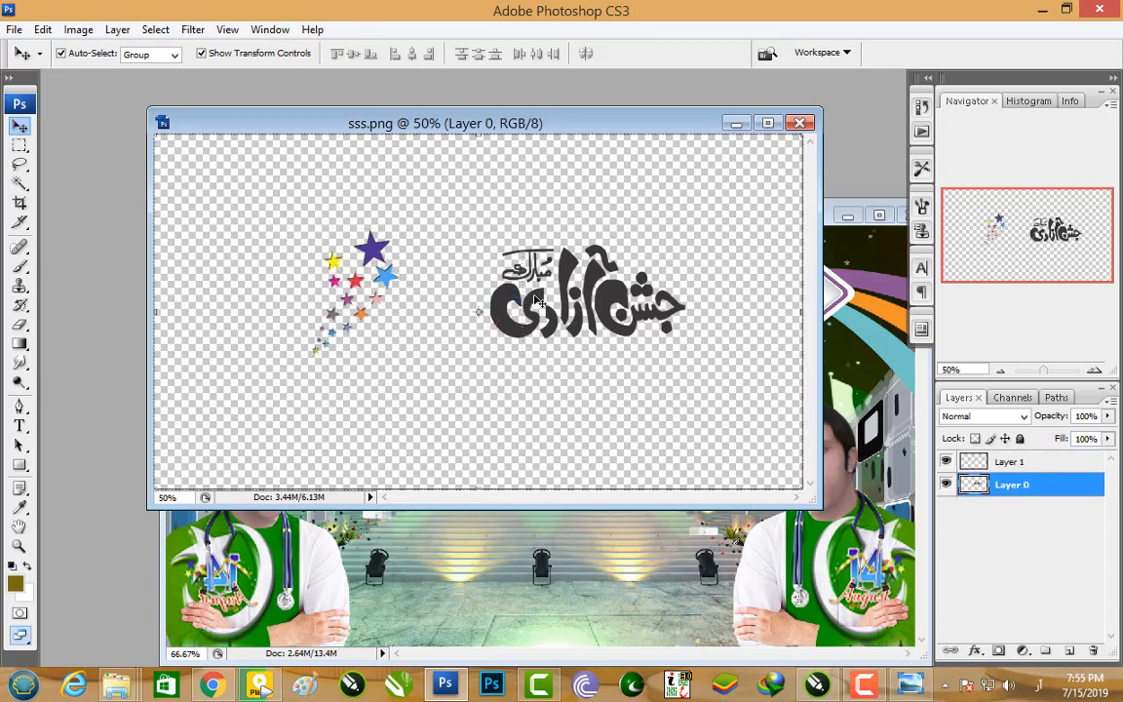
pyautogui.click(18, 144)
pyautogui.moveTo(554, 285); pyautogui.dragTo(756, 381)
pyautogui.press('Delete')
pyautogui.hotkey('ctrl', 'd')
pyautogui.hotkey('ctrl', 'v')
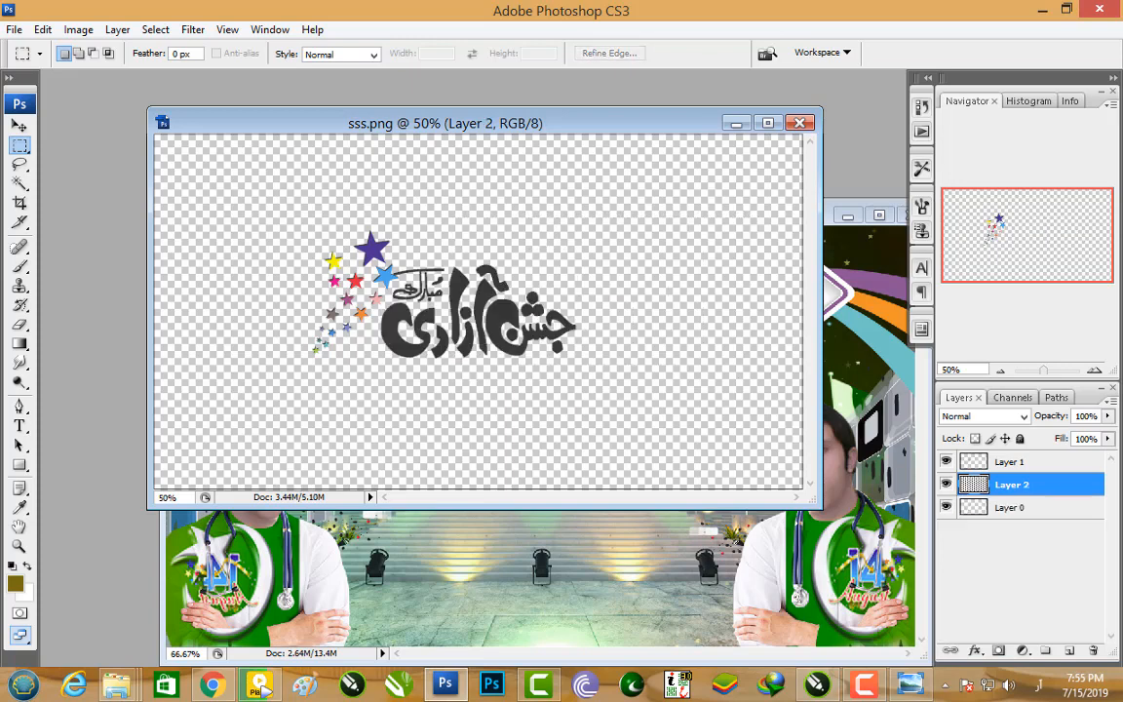
pyautogui.click(20, 126)
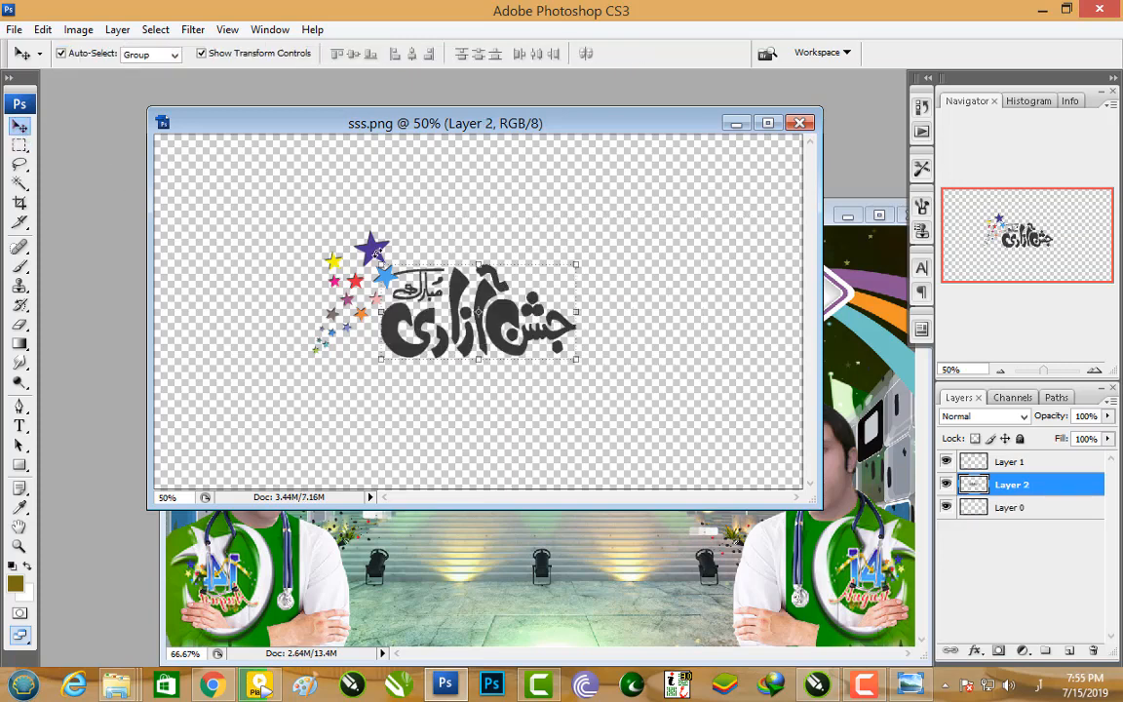
# Step: Copy the Urdu calligraphy from sss.png onto the poster, shrink it and place it beside the crescent's left edge
pyautogui.moveTo(514, 334); pyautogui.dragTo(591, 532)
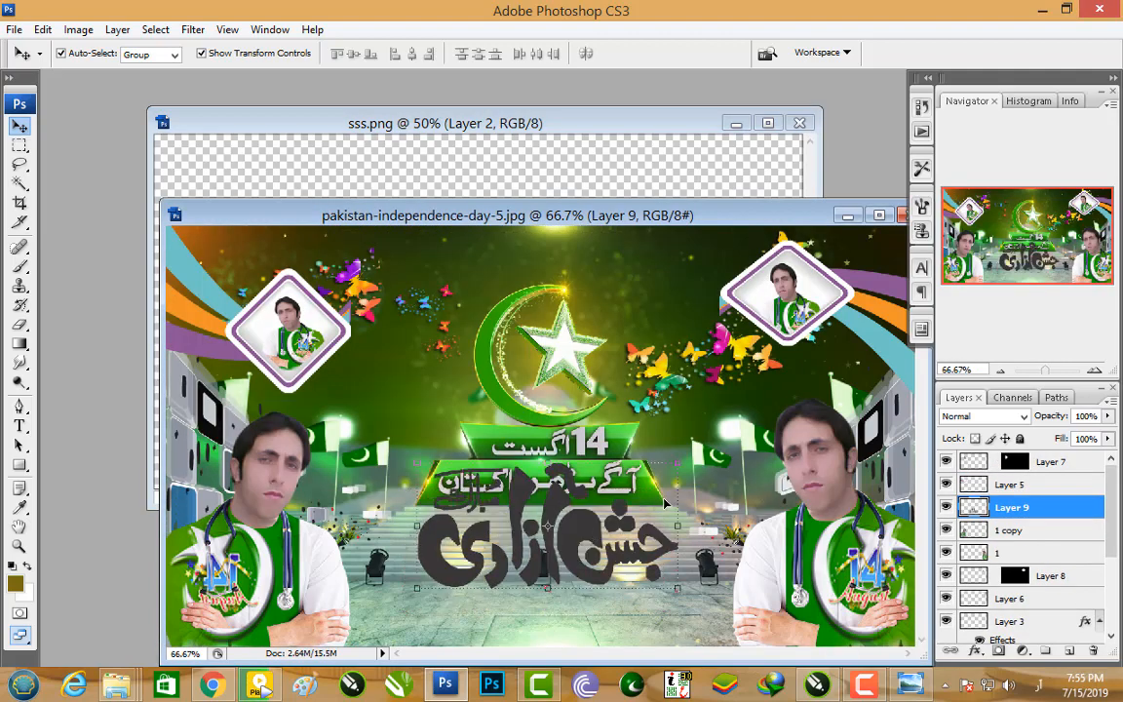
pyautogui.moveTo(674, 472); pyautogui.dragTo(573, 600)
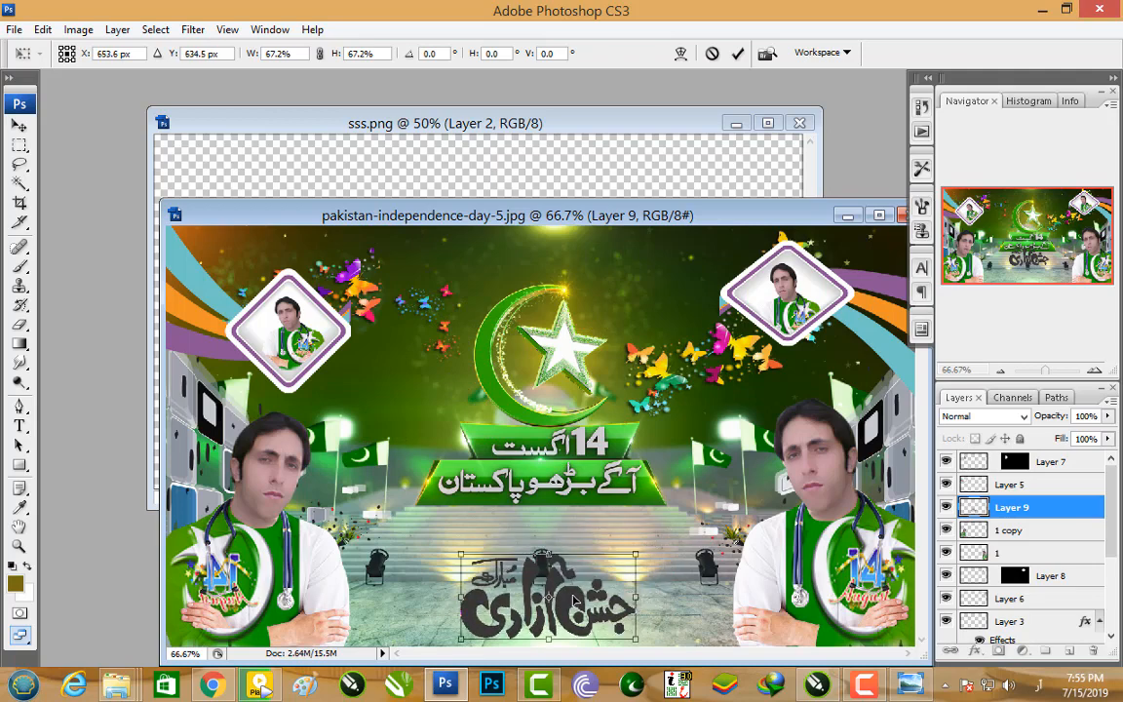
pyautogui.moveTo(635, 555); pyautogui.dragTo(618, 563)
pyautogui.moveTo(568, 597); pyautogui.dragTo(434, 388)
pyautogui.press('Return')
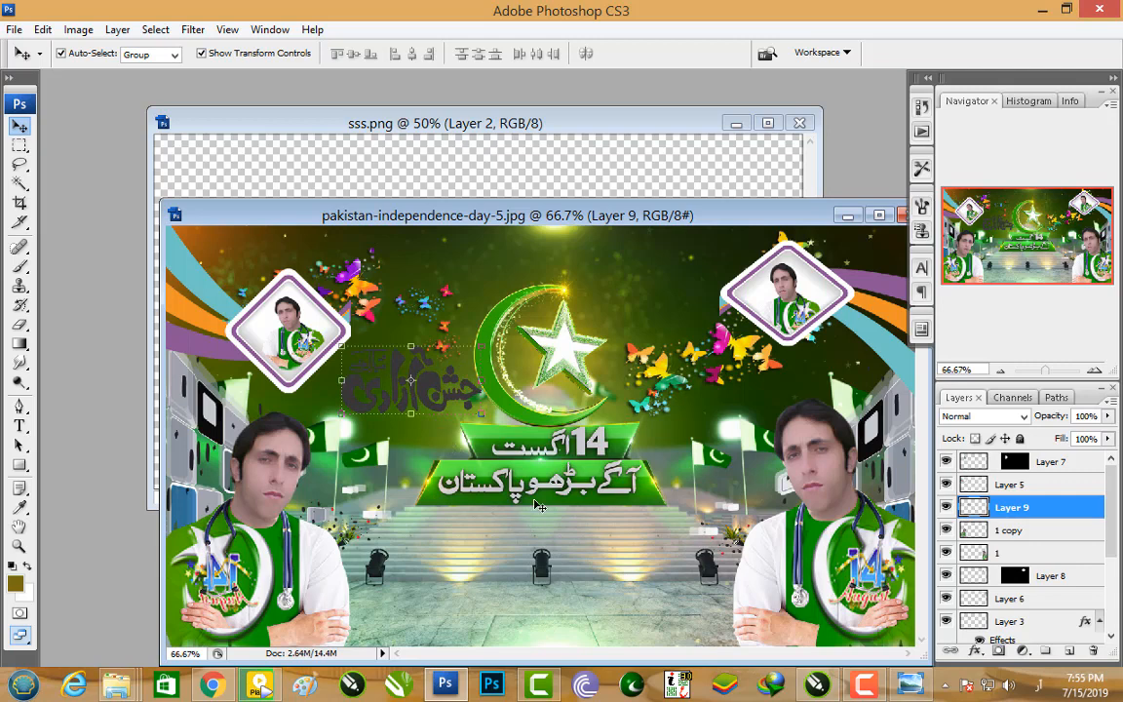
# Step: Move the Urdu calligraphy to the lower centre between the two large portraits and enlarge it to 160.9%
pyautogui.moveTo(422, 386); pyautogui.dragTo(543, 596)
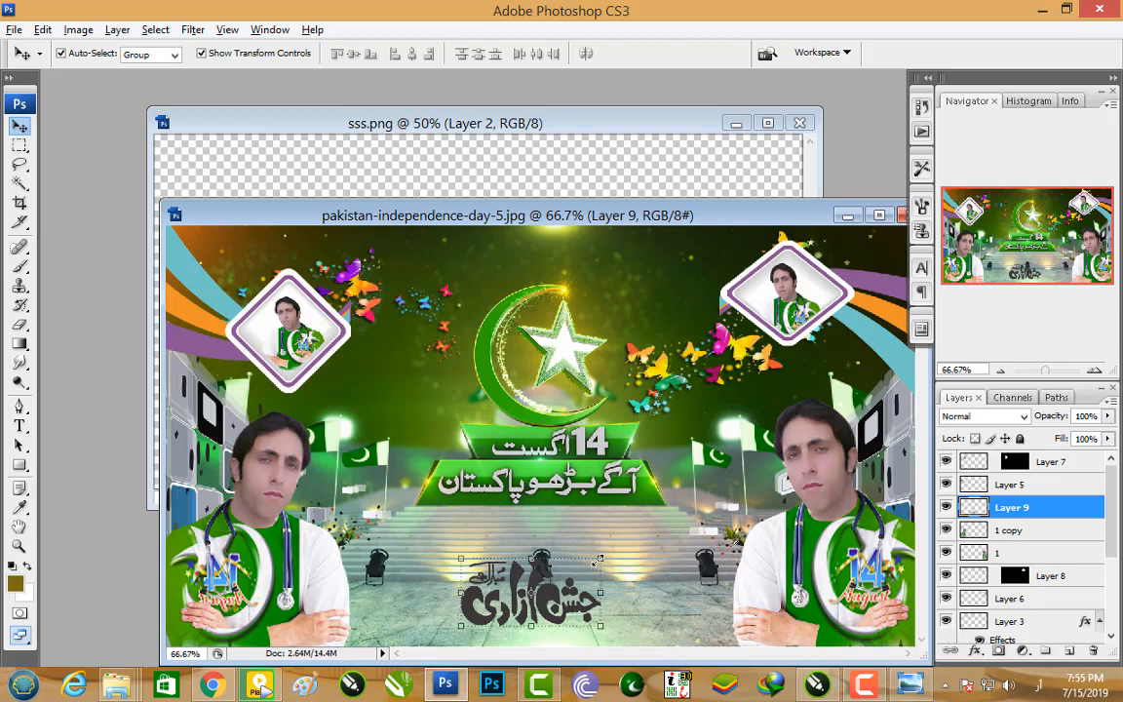
pyautogui.moveTo(598, 560); pyautogui.dragTo(643, 537)
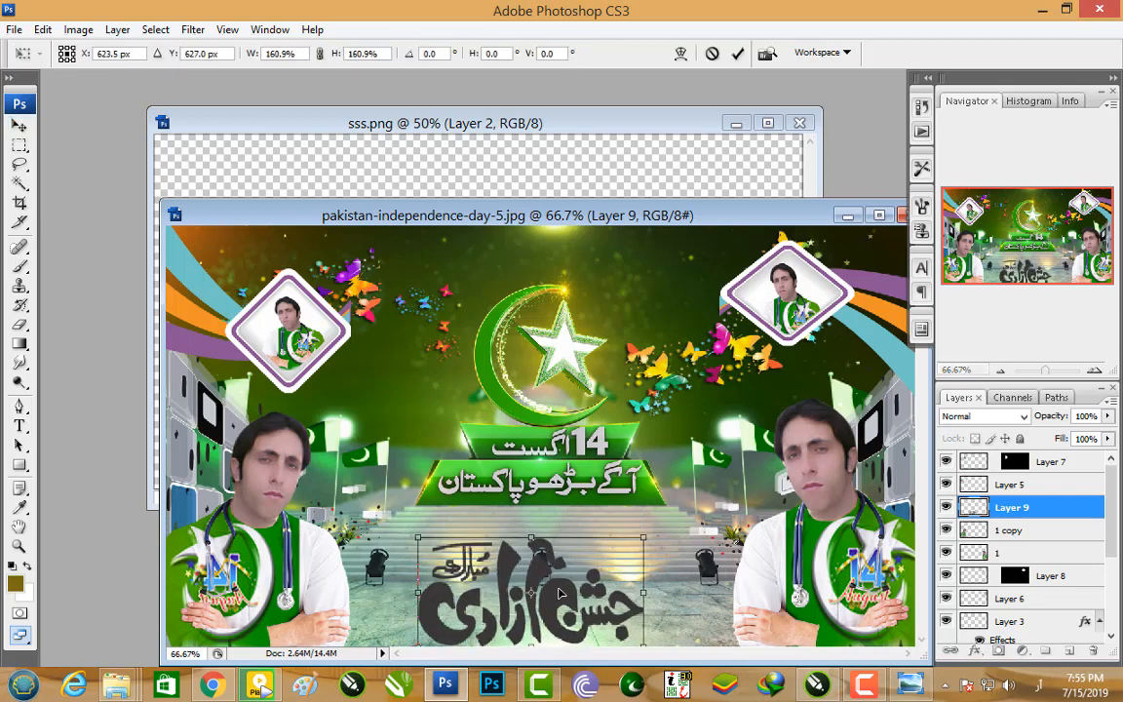
pyautogui.moveTo(561, 593); pyautogui.dragTo(568, 578)
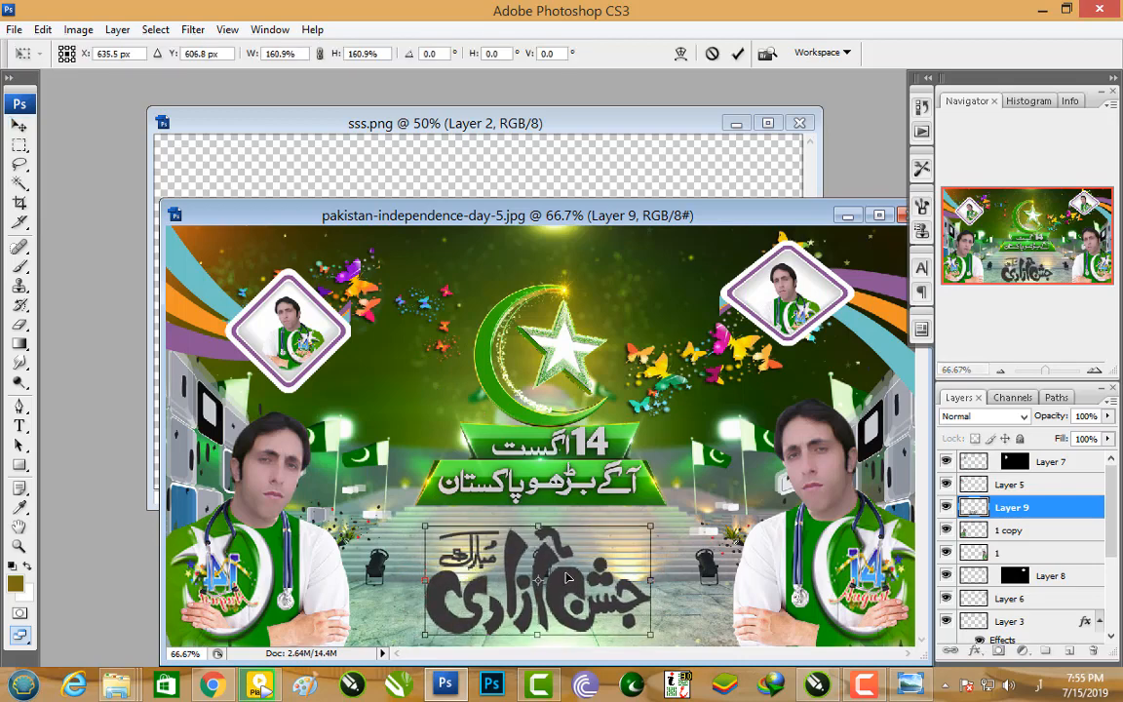
pyautogui.press('Return')
# Step: Copy the colourful stars layer from sss.png onto the poster beside the left end of the Urdu calligraphy
pyautogui.click(523, 117)
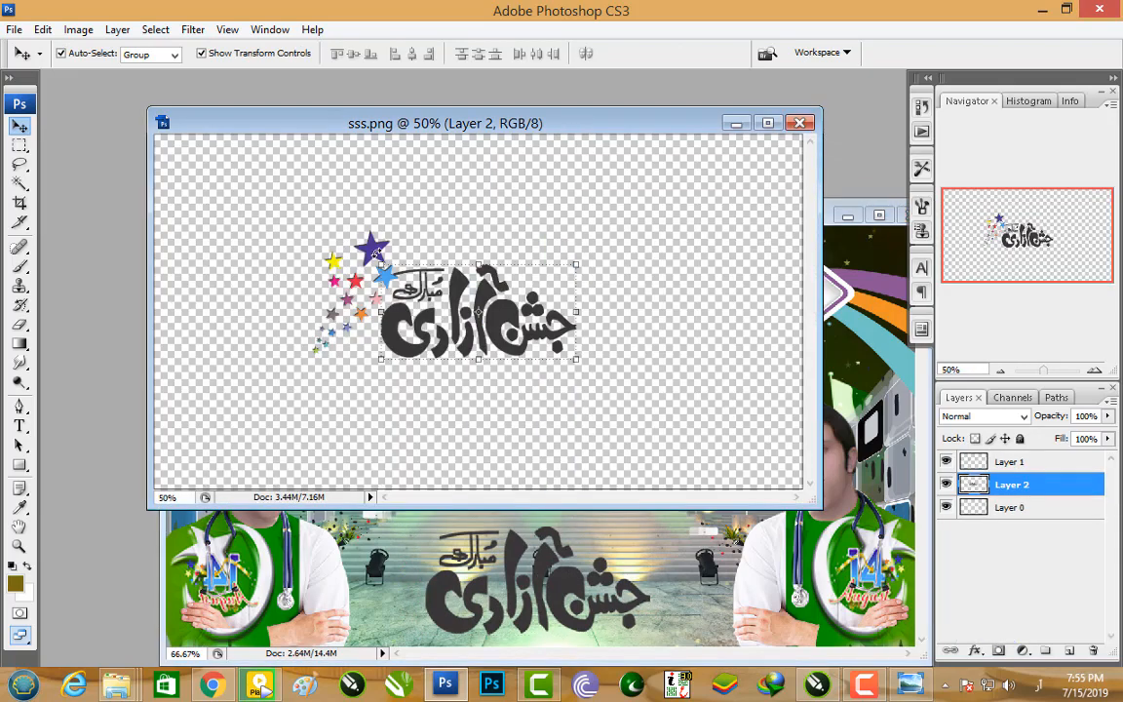
pyautogui.click(255, 250)
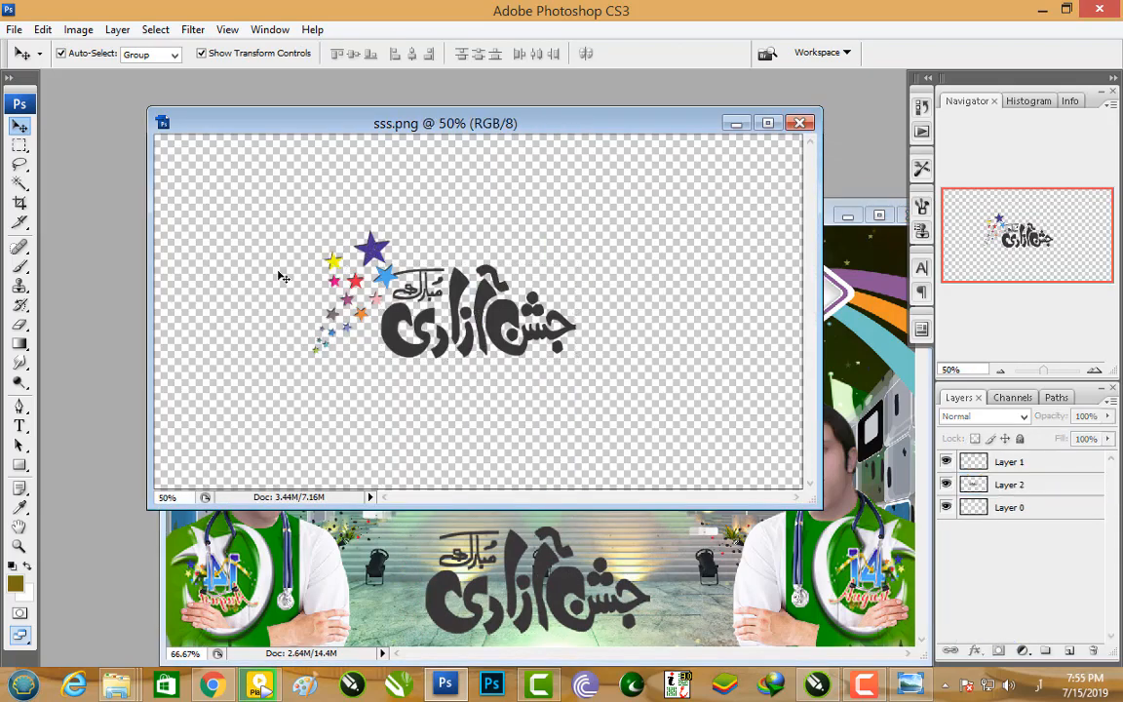
pyautogui.click(367, 256)
pyautogui.moveTo(373, 263); pyautogui.dragTo(460, 503)
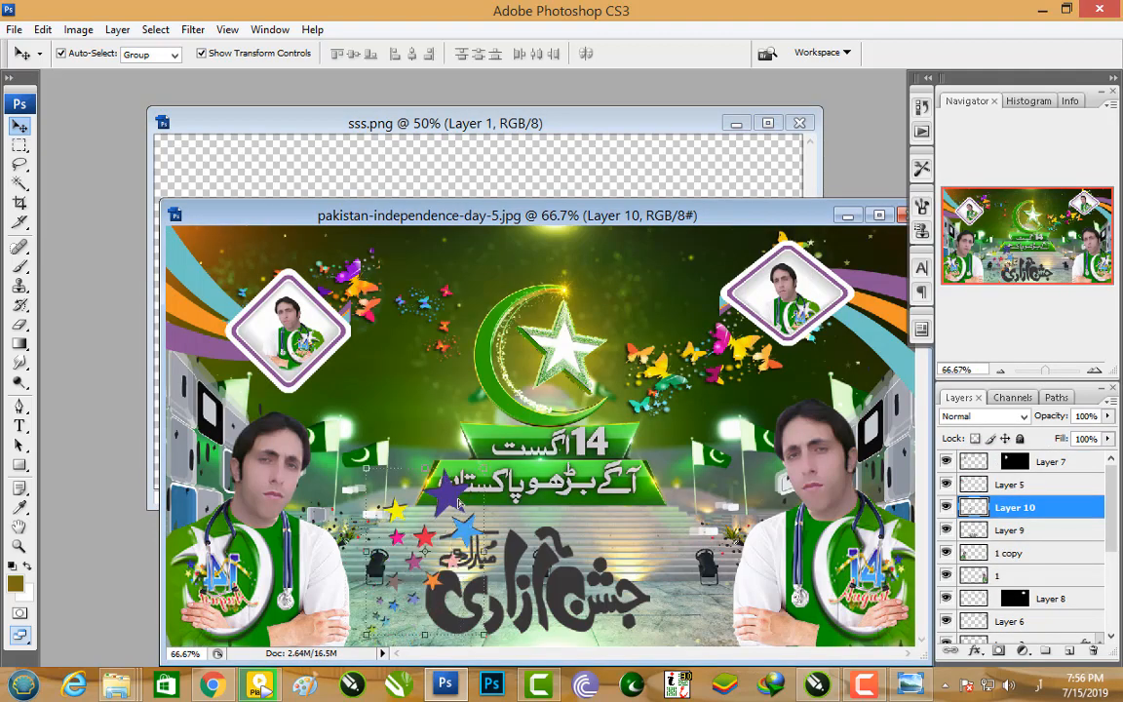
# Step: Scale the colourful stars to 63.9% and place their layer below the calligraphy's Layer 9
pyautogui.hotkey('ctrl', '-')
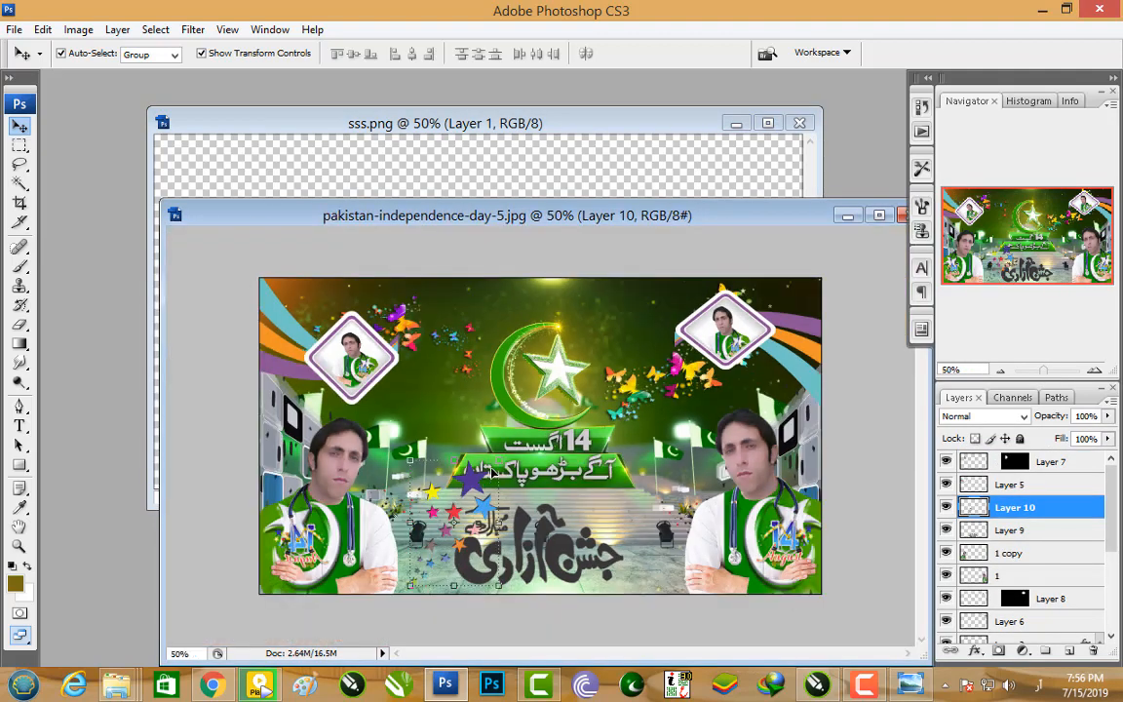
pyautogui.moveTo(502, 462); pyautogui.dragTo(483, 480)
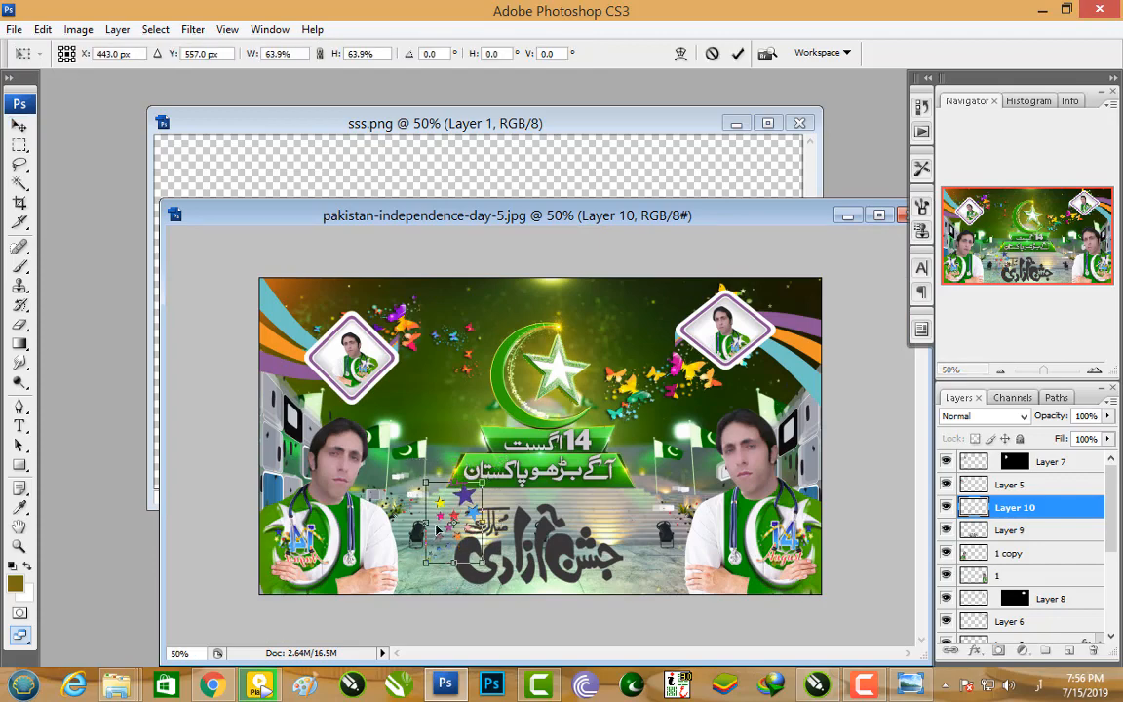
pyautogui.press('Return')
pyautogui.hotkey('ctrl', '+')
pyautogui.hotkey('ctrl', '+')
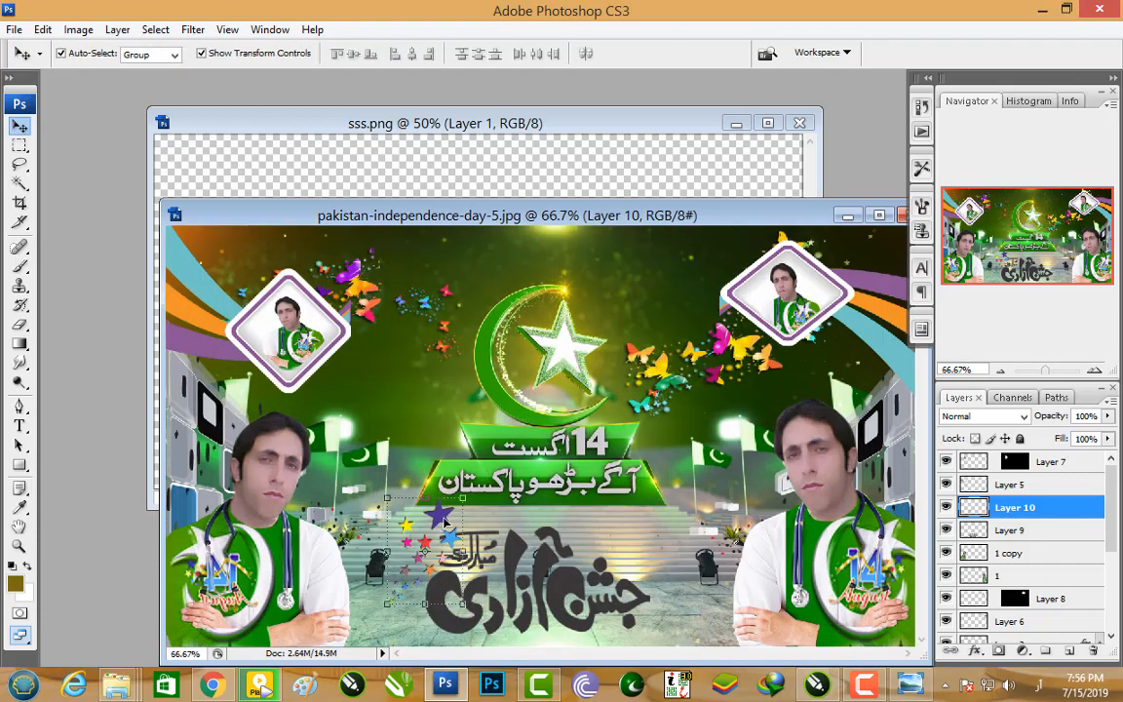
pyautogui.scroll(-2, 380, 492)
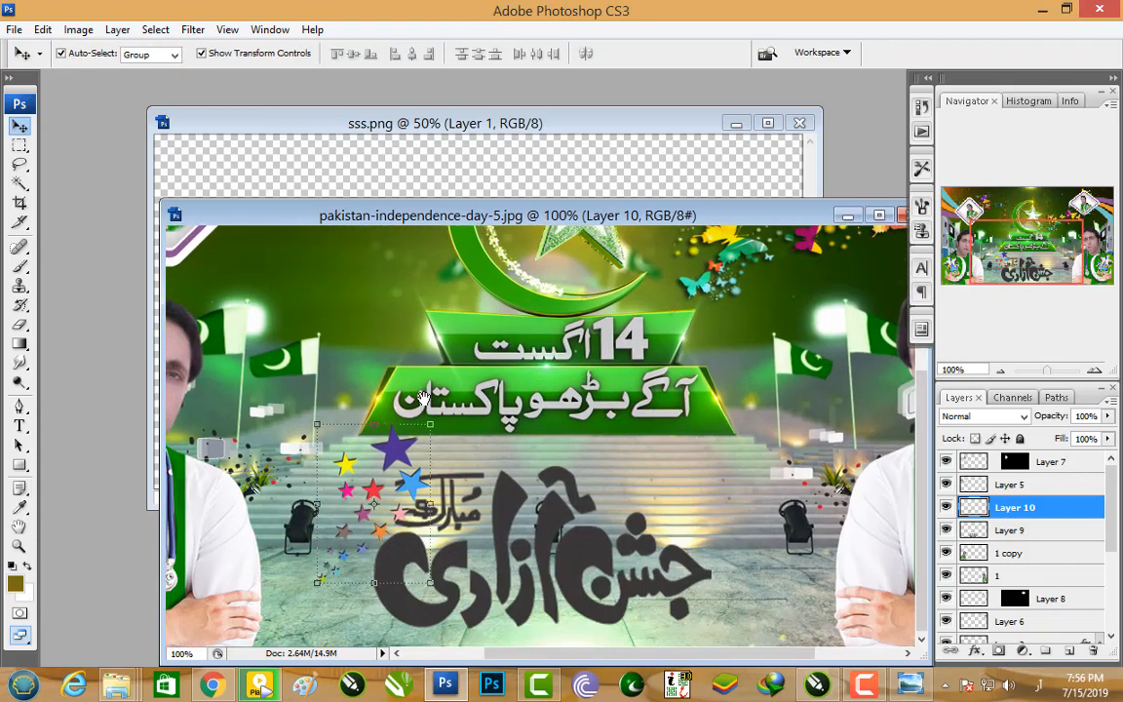
pyautogui.moveTo(1019, 513); pyautogui.dragTo(1014, 531)
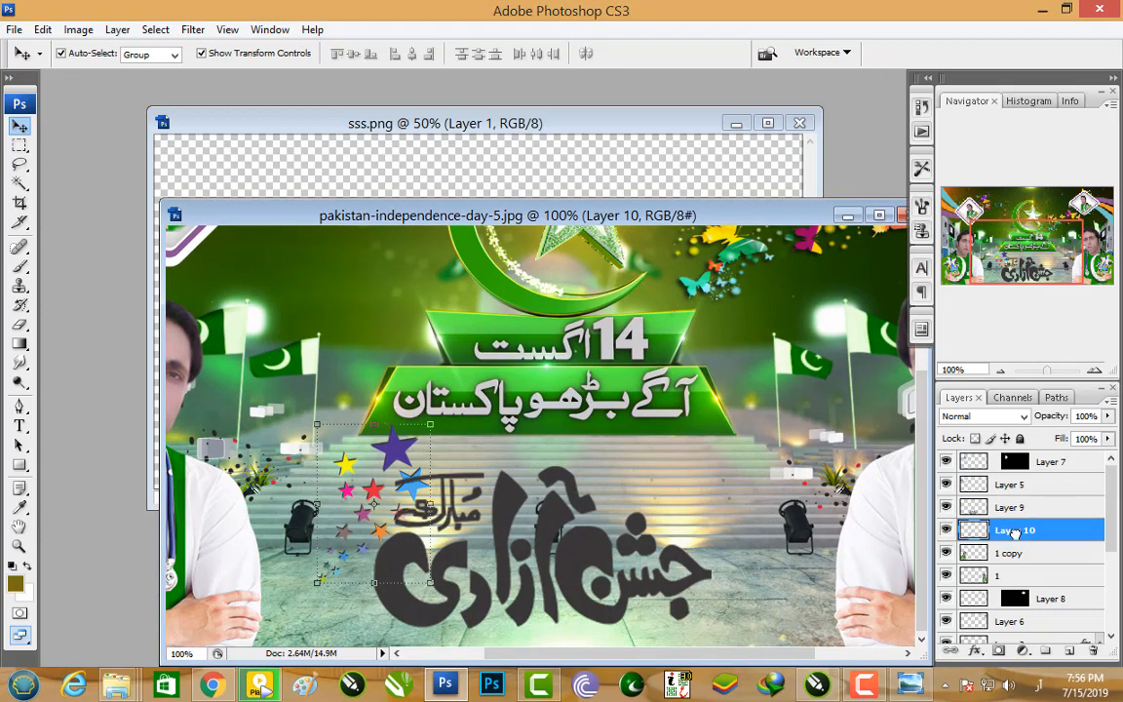
# Step: Nudge the colourful stars rightwards and slightly up behind the small word of the calligraphy
pyautogui.press('Right')
pyautogui.press('Right')
pyautogui.press('Right')
pyautogui.press('Right')
pyautogui.press('Right')
pyautogui.press('Right')
pyautogui.press('Right')
pyautogui.press('Right')
pyautogui.press('Right')
pyautogui.press('Right')
pyautogui.press('Right')
pyautogui.press('Right')
pyautogui.press('Right')
pyautogui.press('Right')
pyautogui.press('Right')
pyautogui.press('Right')
pyautogui.press('Right')
pyautogui.press('Right')
pyautogui.press('Right')
pyautogui.press('Right')
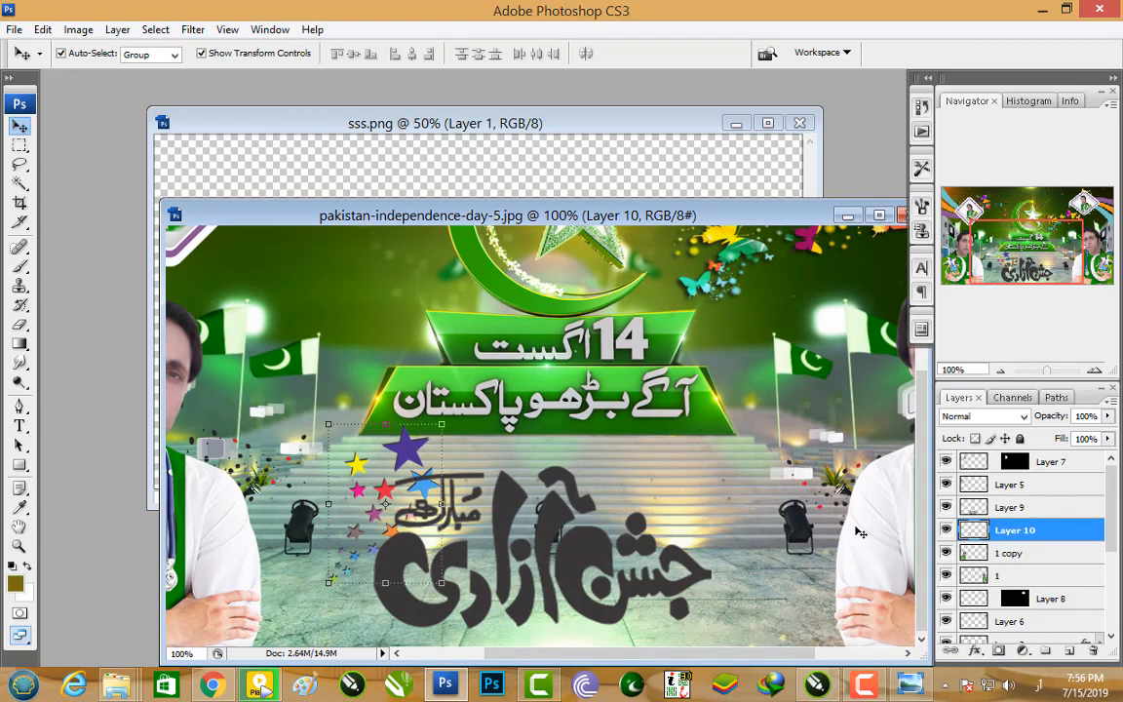
pyautogui.press('Right')
pyautogui.press('Right')
pyautogui.press('Right')
pyautogui.press('Right')
pyautogui.press('Right')
pyautogui.press('Right')
pyautogui.press('Right')
pyautogui.press('Right')
pyautogui.press('Right')
pyautogui.press('Right')
pyautogui.press('Right')
pyautogui.press('Right')
pyautogui.press('Up')
pyautogui.press('Up')
pyautogui.press('Up')
pyautogui.press('Up')
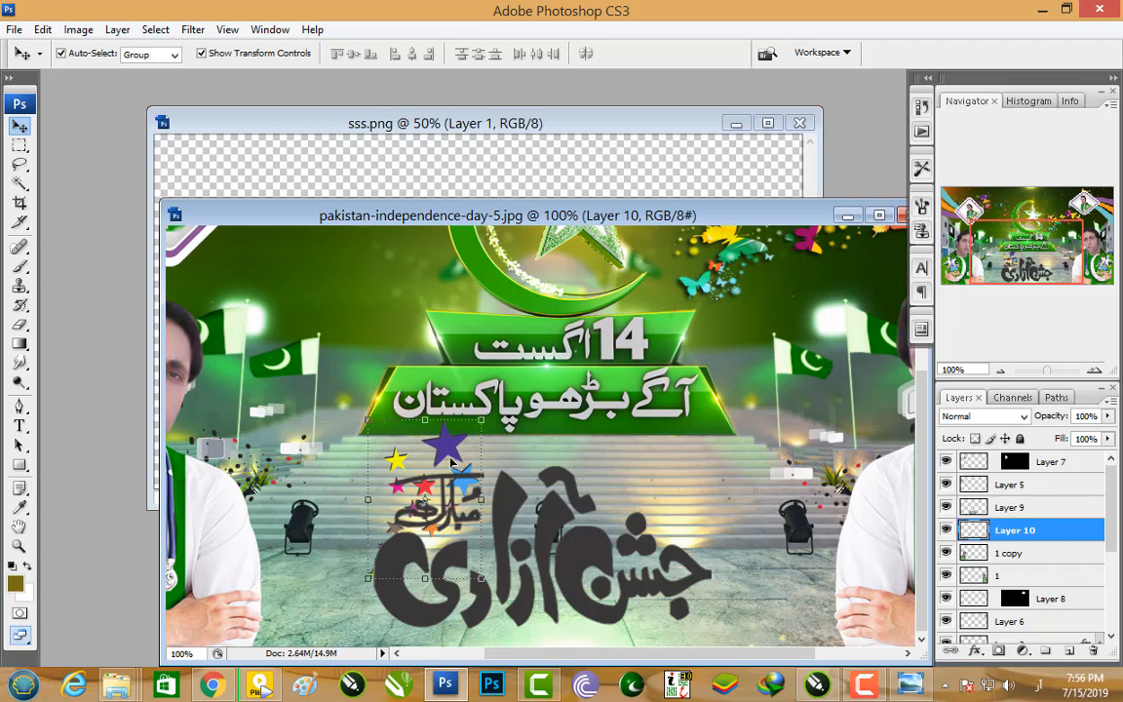
# Step: Move the colourful stars just outside the calligraphy's left end and place a duplicate at its right end
pyautogui.moveTo(451, 455); pyautogui.dragTo(370, 499)
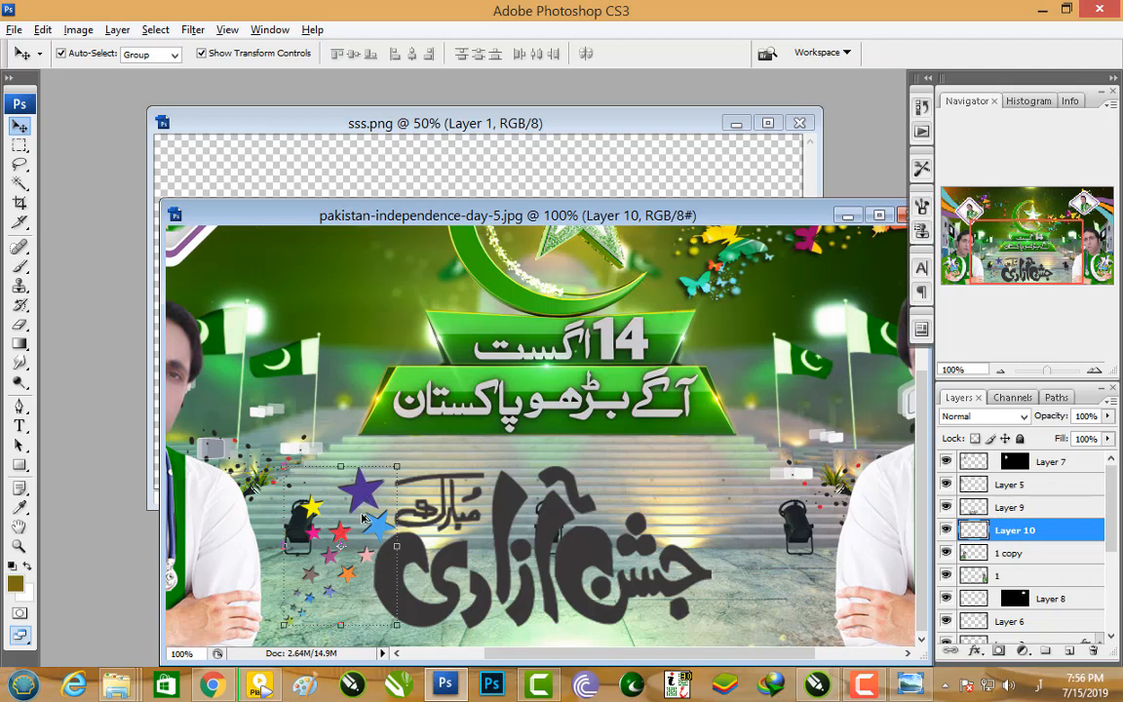
pyautogui.moveTo(354, 498); pyautogui.dragTo(772, 498)
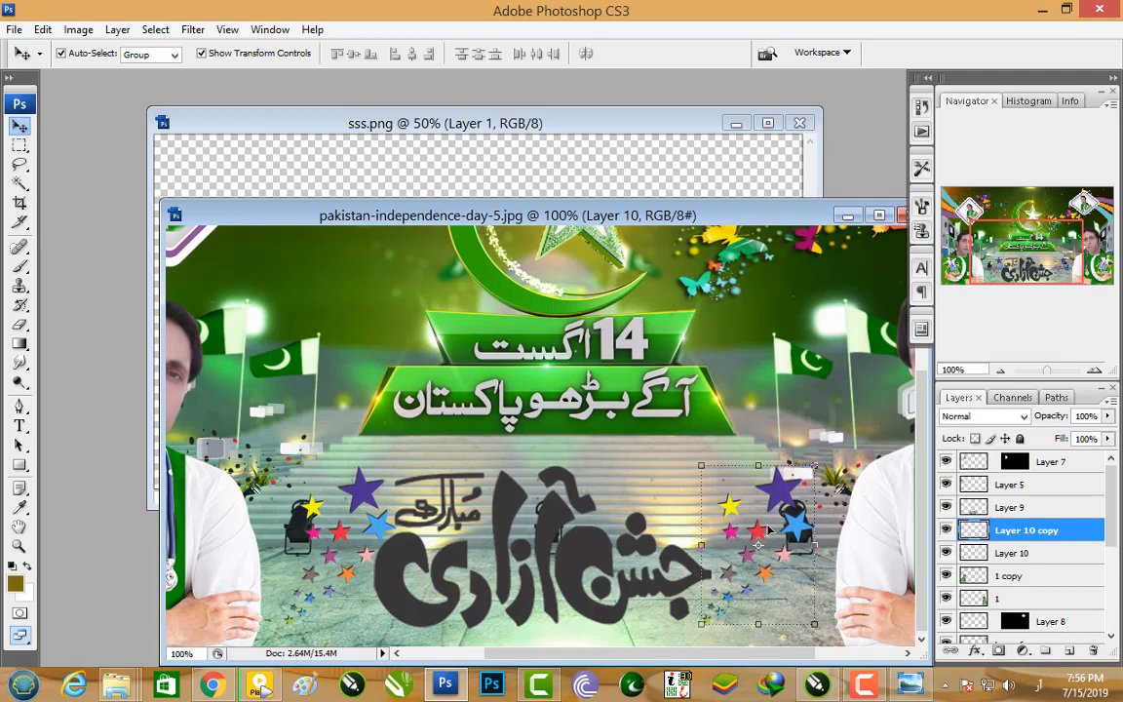
# Step: Add a red Color Overlay and a Drop Shadow to the Urdu calligraphy layer
pyautogui.doubleClick(626, 553)
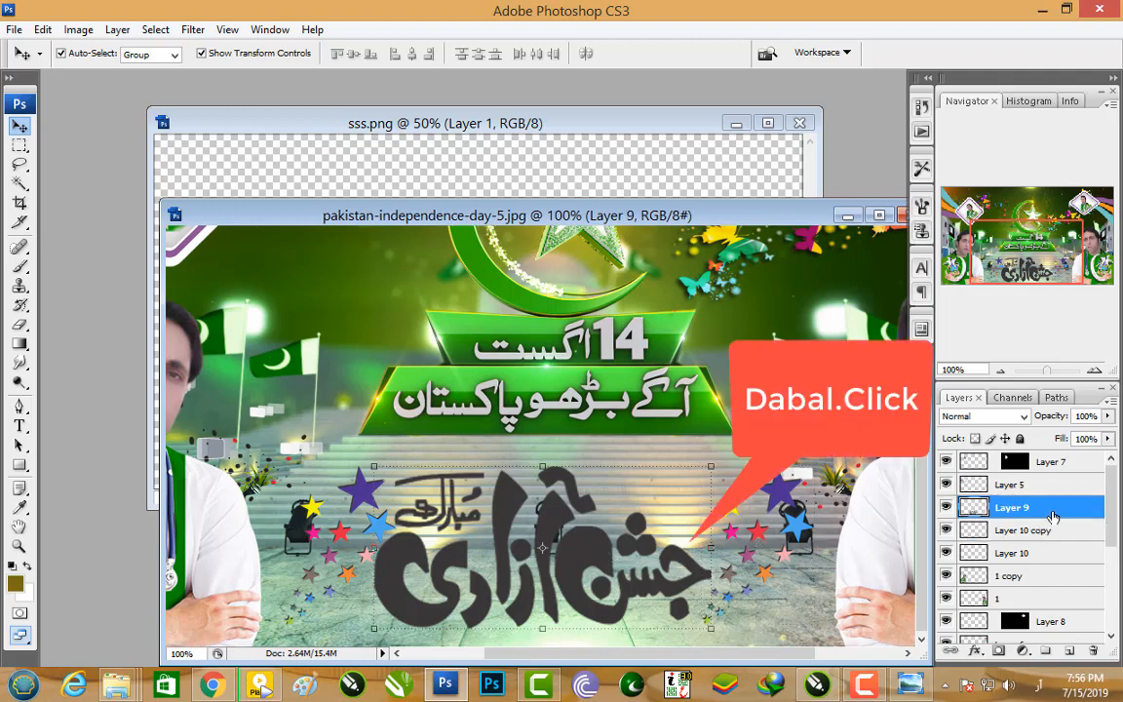
pyautogui.doubleClick(1053, 516)
pyautogui.click(668, 366)
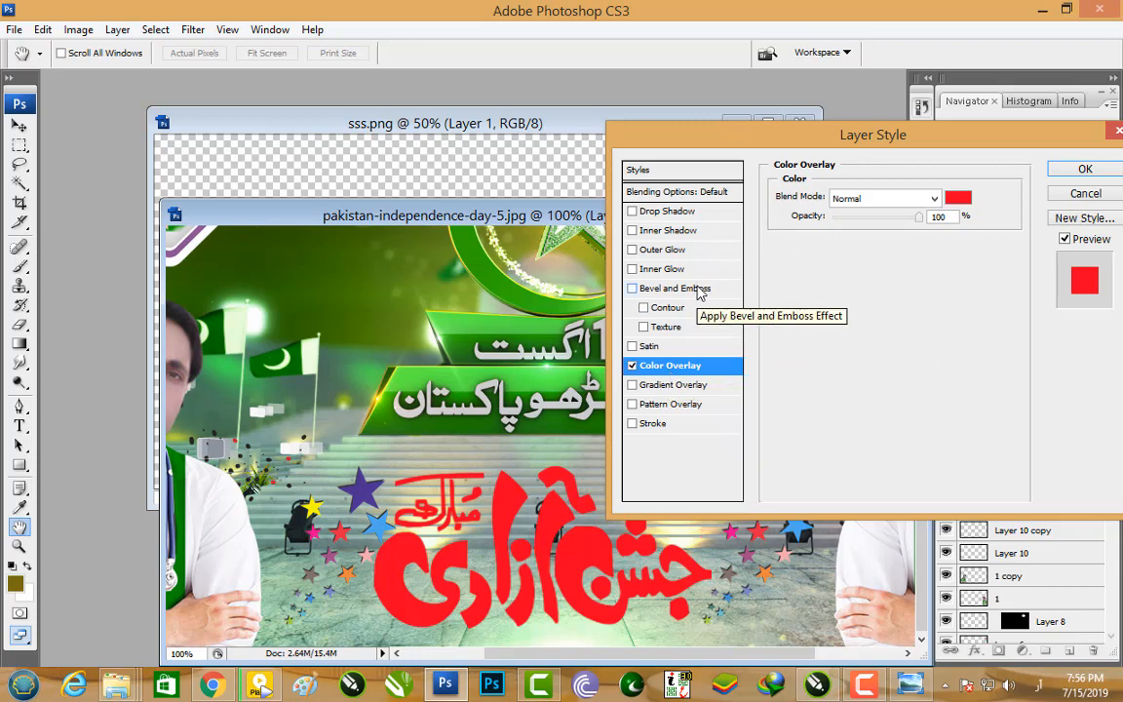
pyautogui.click(685, 219)
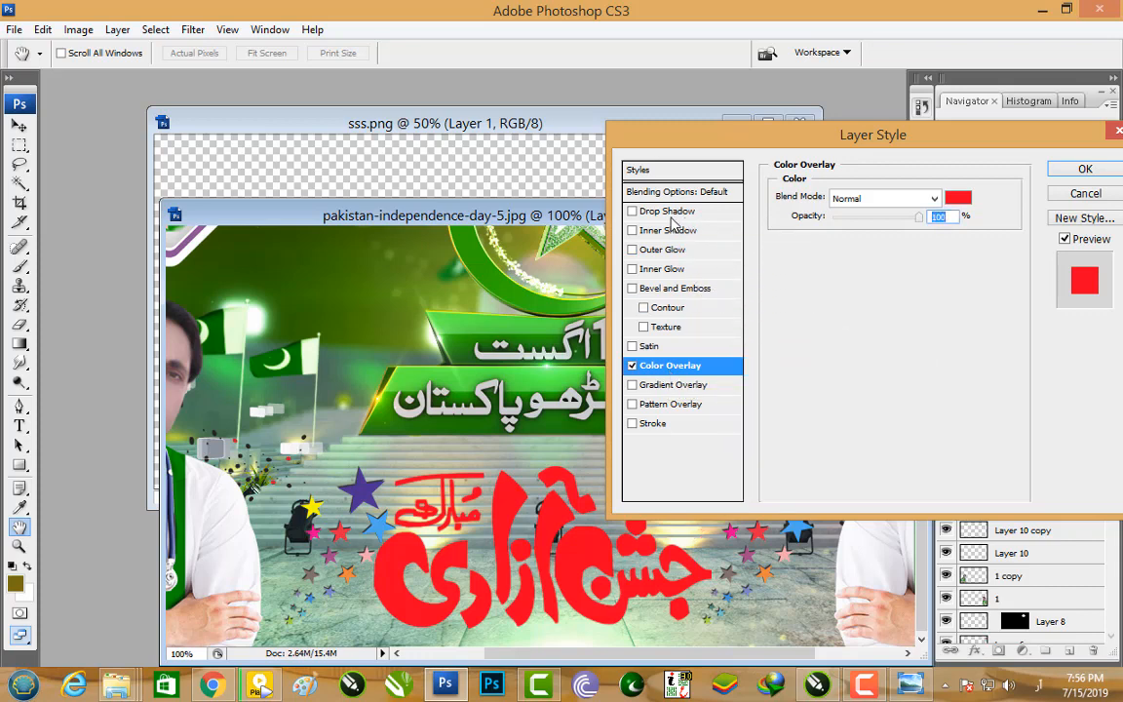
pyautogui.click(633, 213)
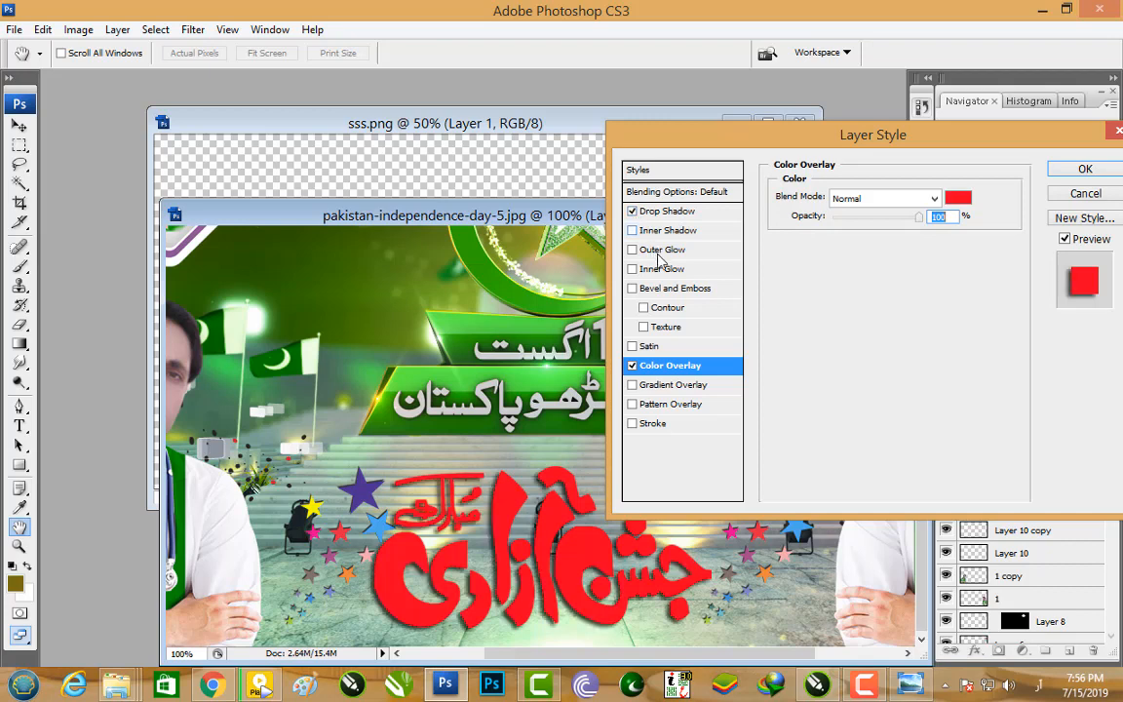
# Step: Add a 3 px outside Stroke to the calligraphy in off-white f8f1f1
pyautogui.click(655, 426)
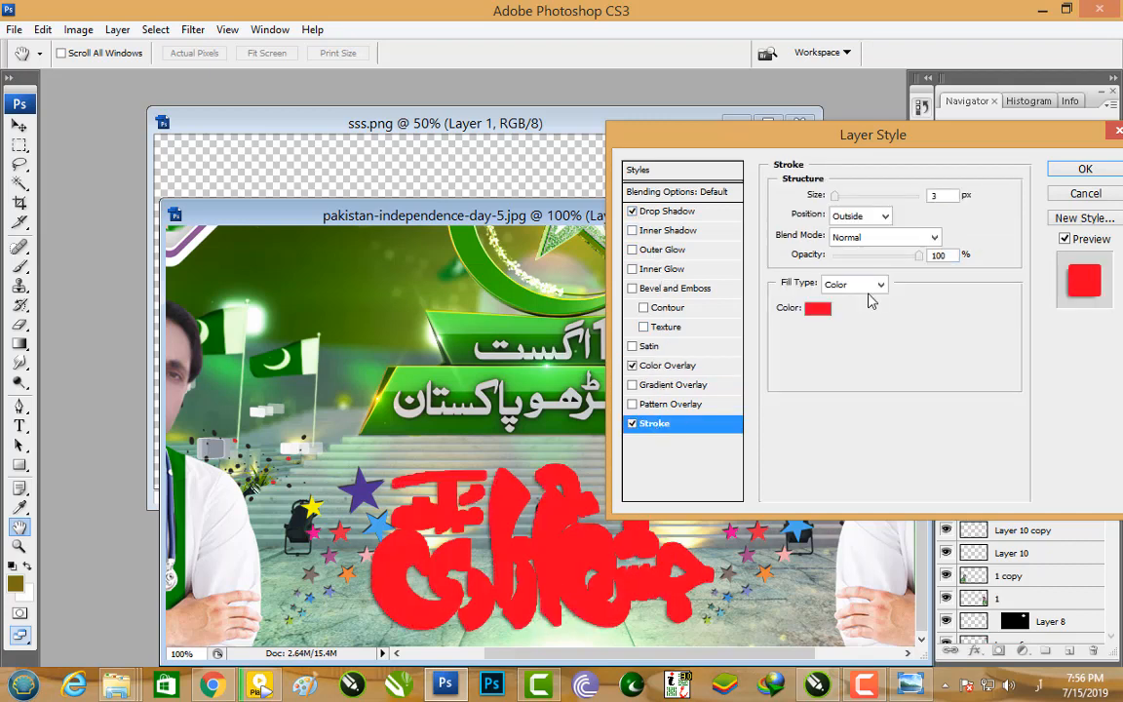
pyautogui.click(815, 309)
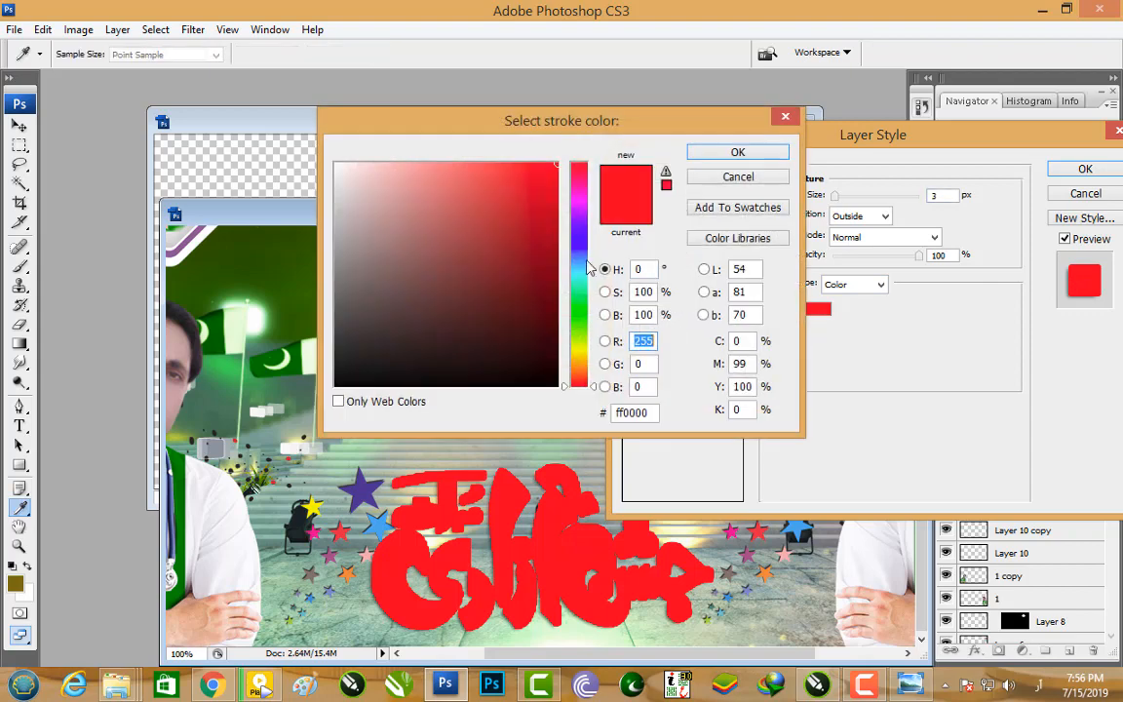
pyautogui.click(340, 168)
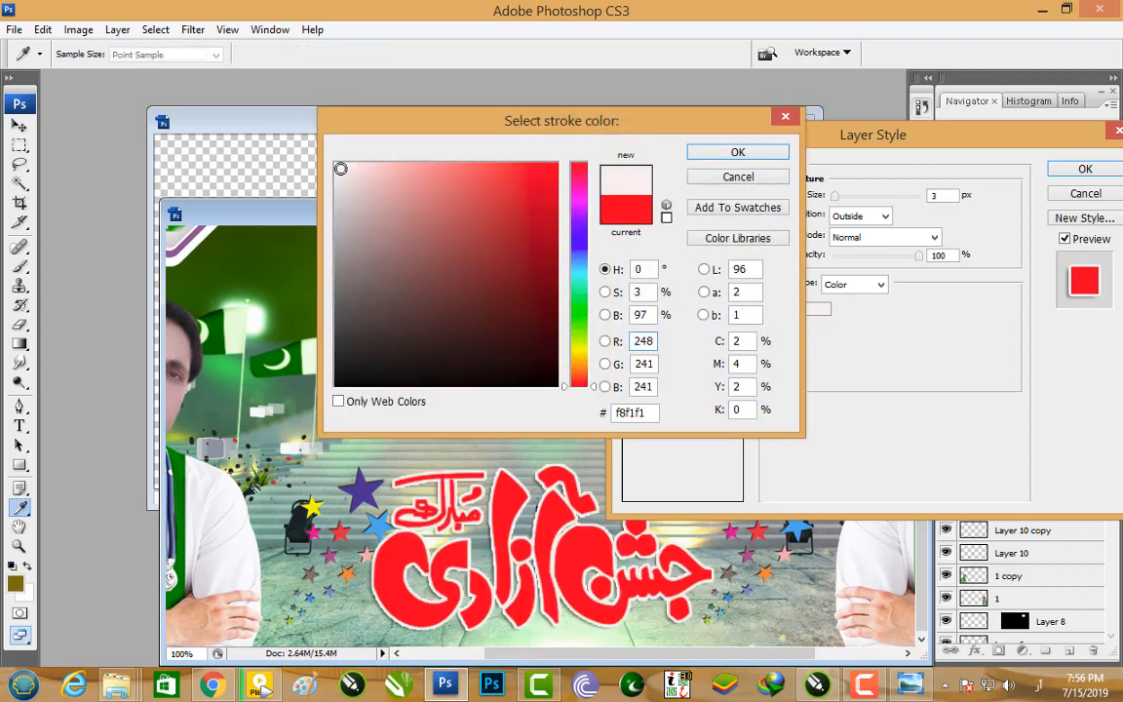
pyautogui.click(712, 158)
# Step: Try the Inside and Center positions for the calligraphy's stroke and return it to Outside with Normal blending
pyautogui.click(857, 216)
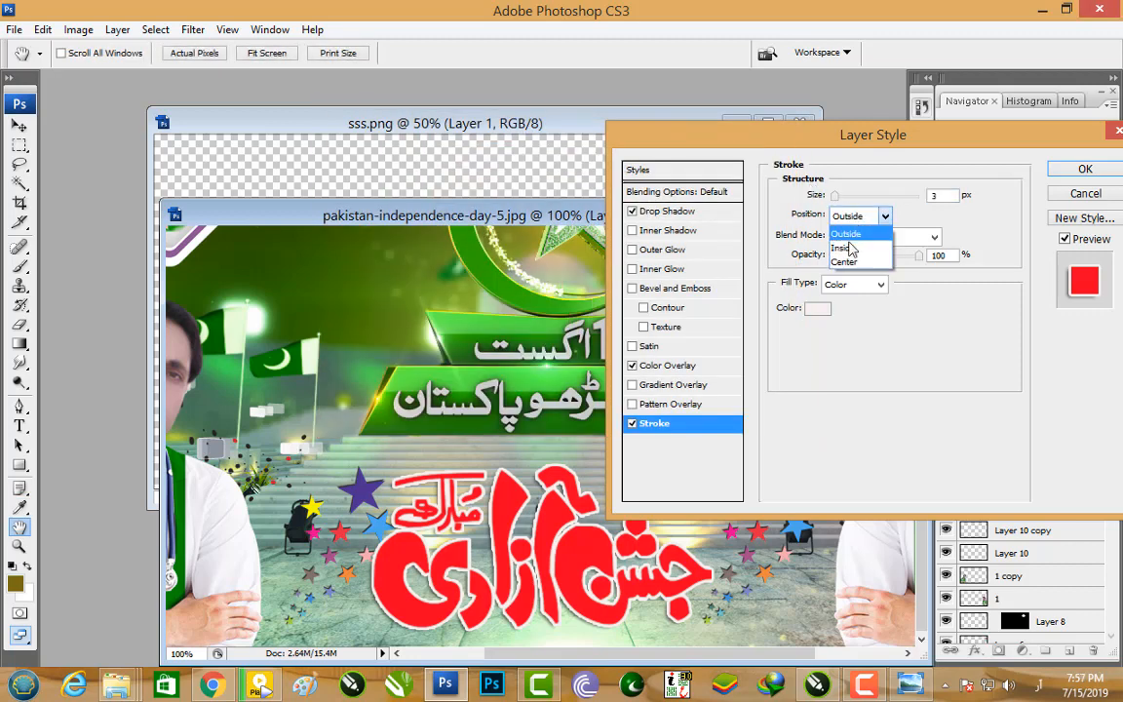
pyautogui.click(848, 248)
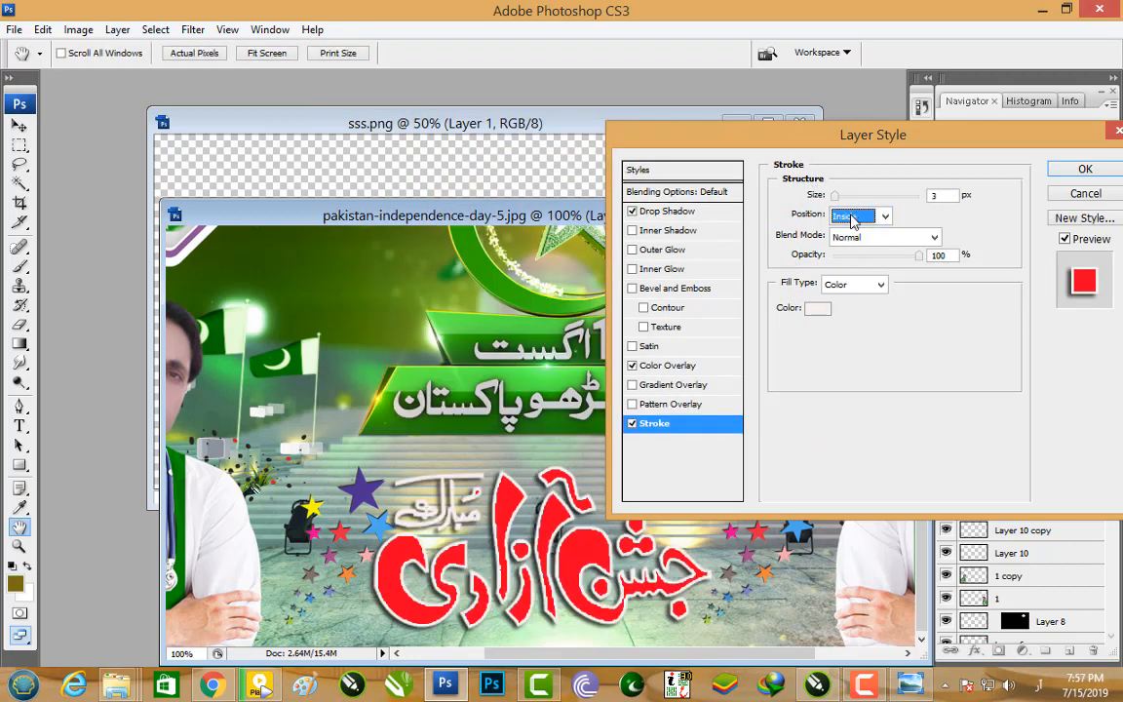
pyautogui.click(850, 216)
pyautogui.click(850, 243)
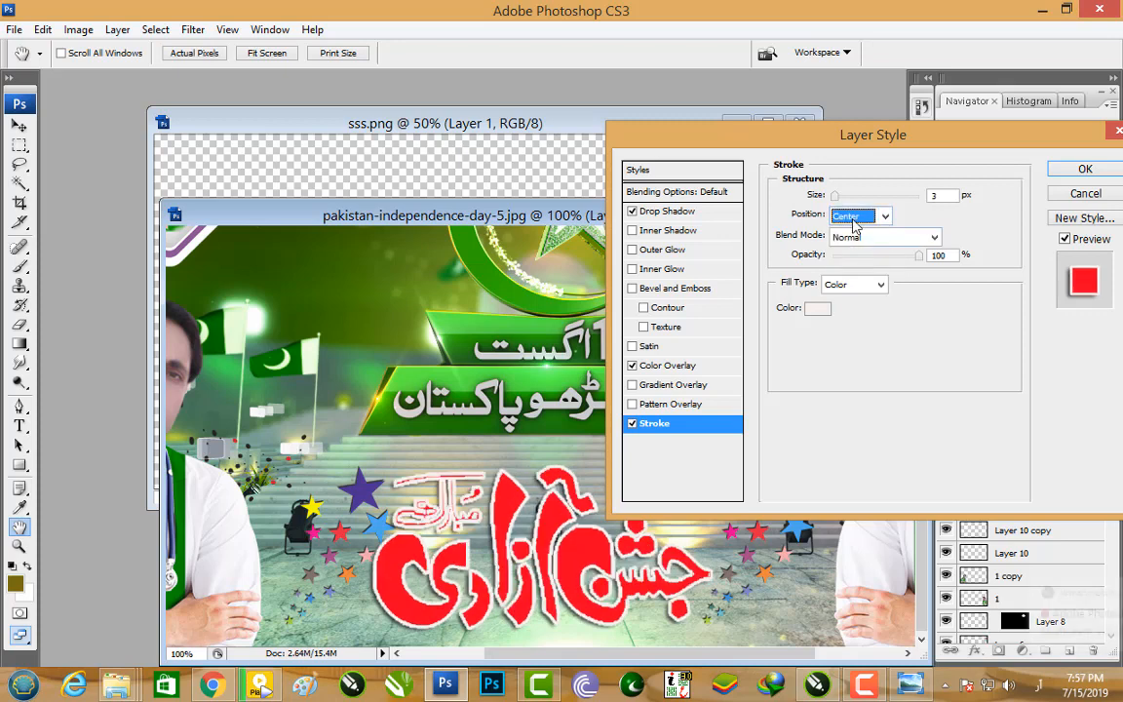
pyautogui.click(853, 216)
pyautogui.click(849, 246)
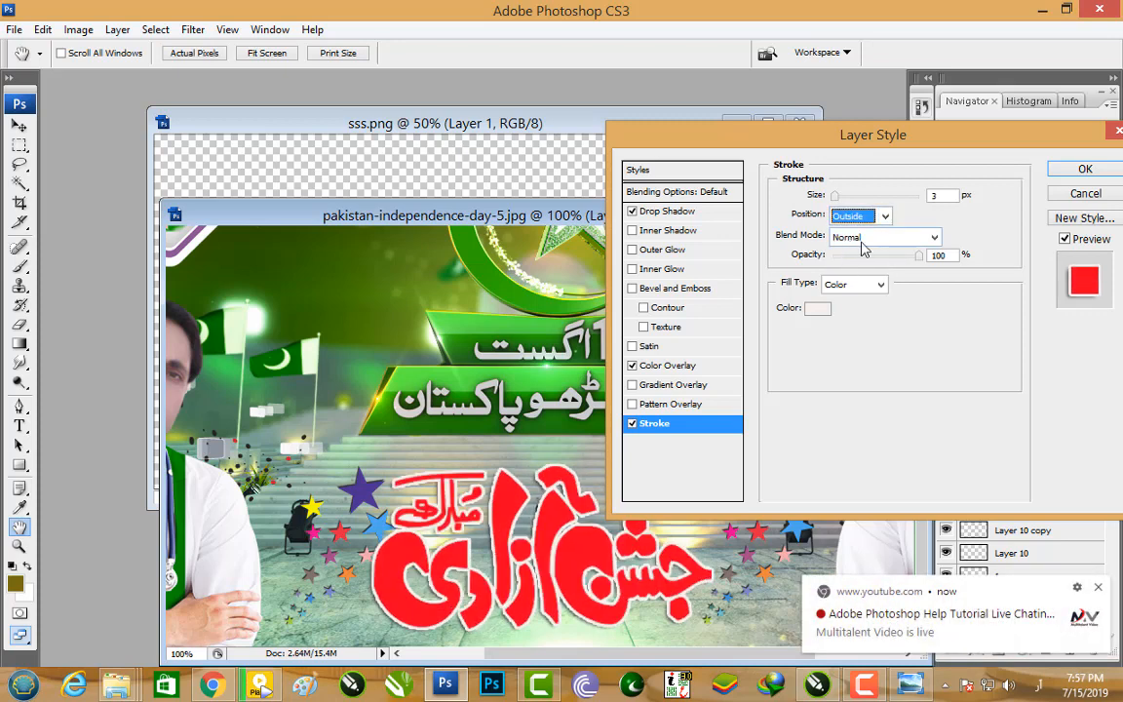
pyautogui.click(878, 237)
pyautogui.click(858, 241)
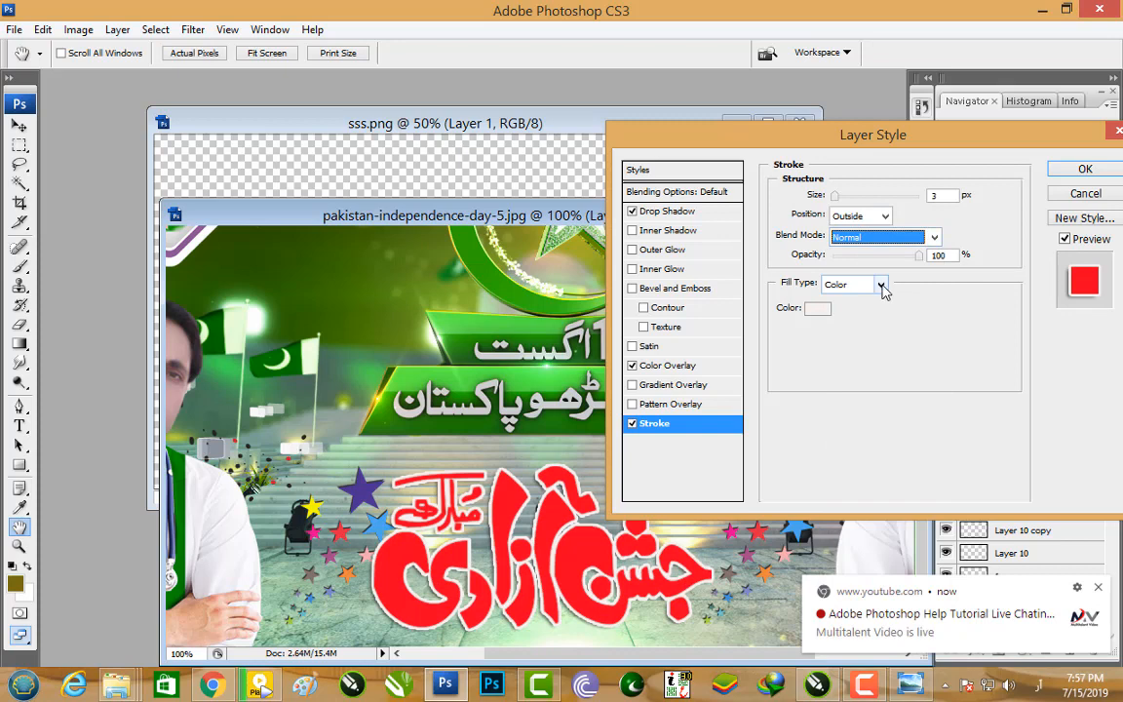
pyautogui.click(880, 284)
pyautogui.click(881, 286)
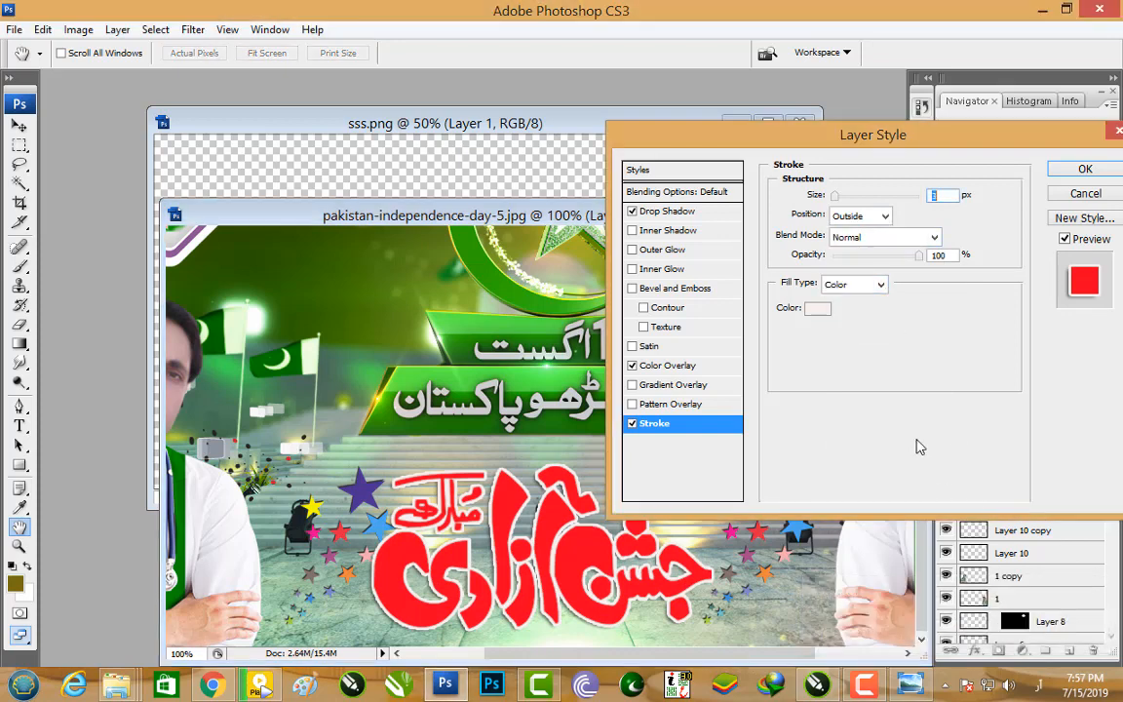
# Step: Try turquoise, blue, orange and green for the calligraphy's overlay, settle on red ff2400 and apply the layer style
pyautogui.click(682, 370)
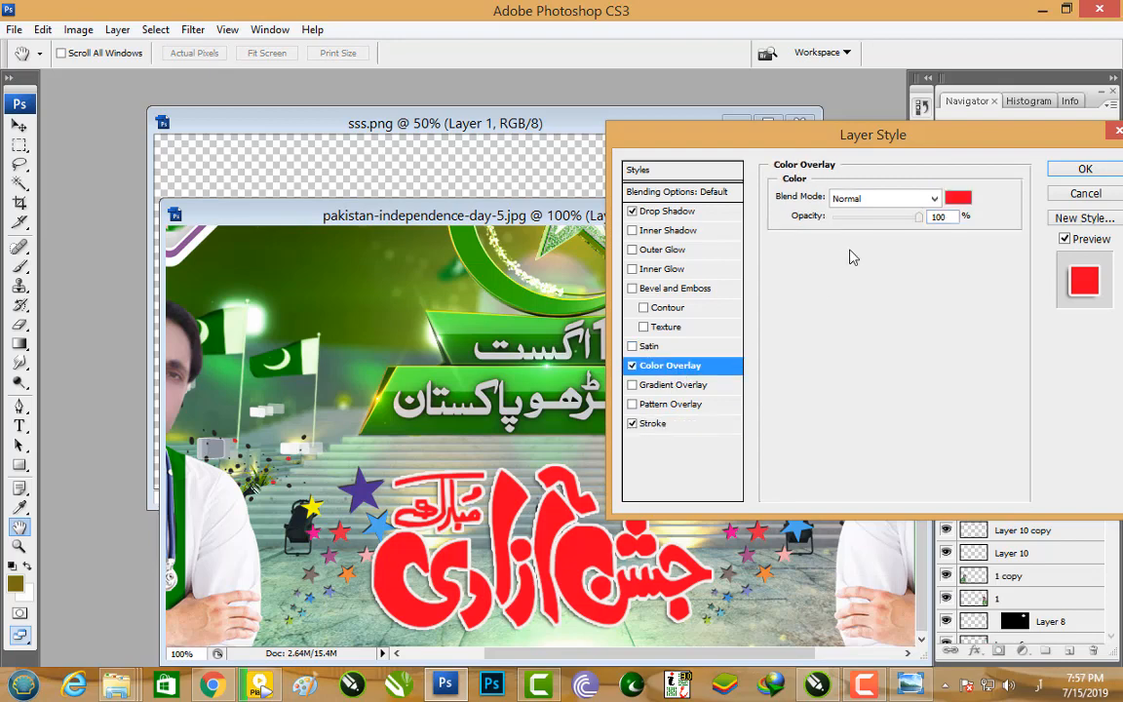
pyautogui.click(953, 199)
pyautogui.click(572, 284)
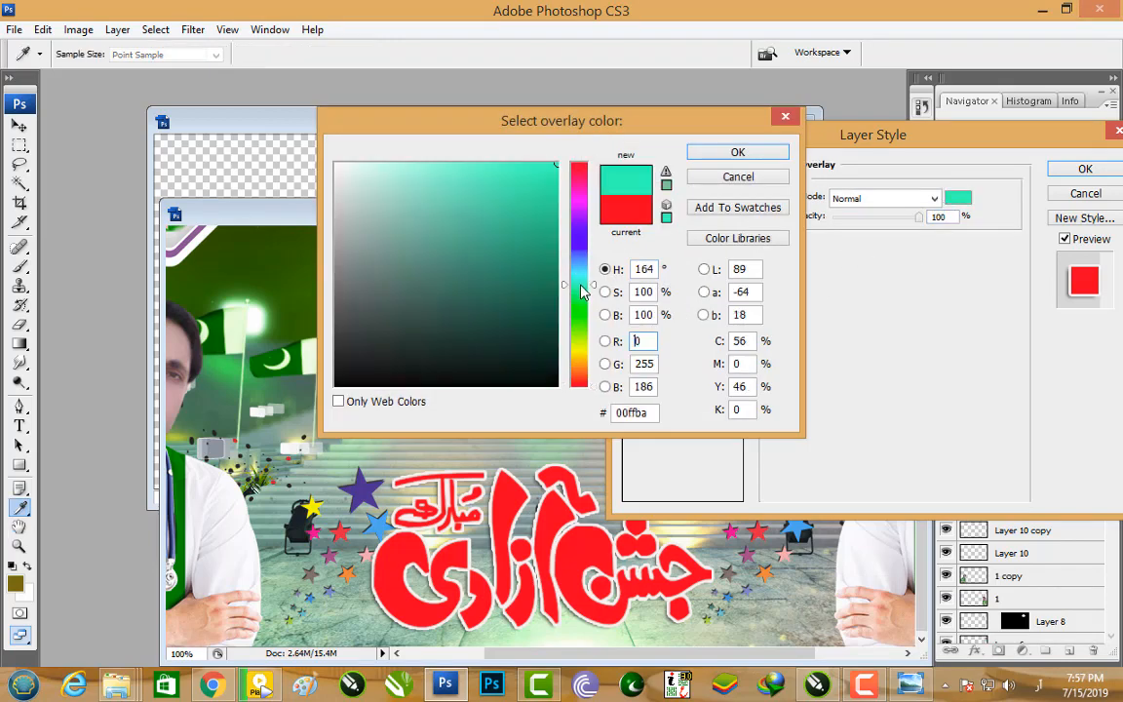
pyautogui.click(580, 249)
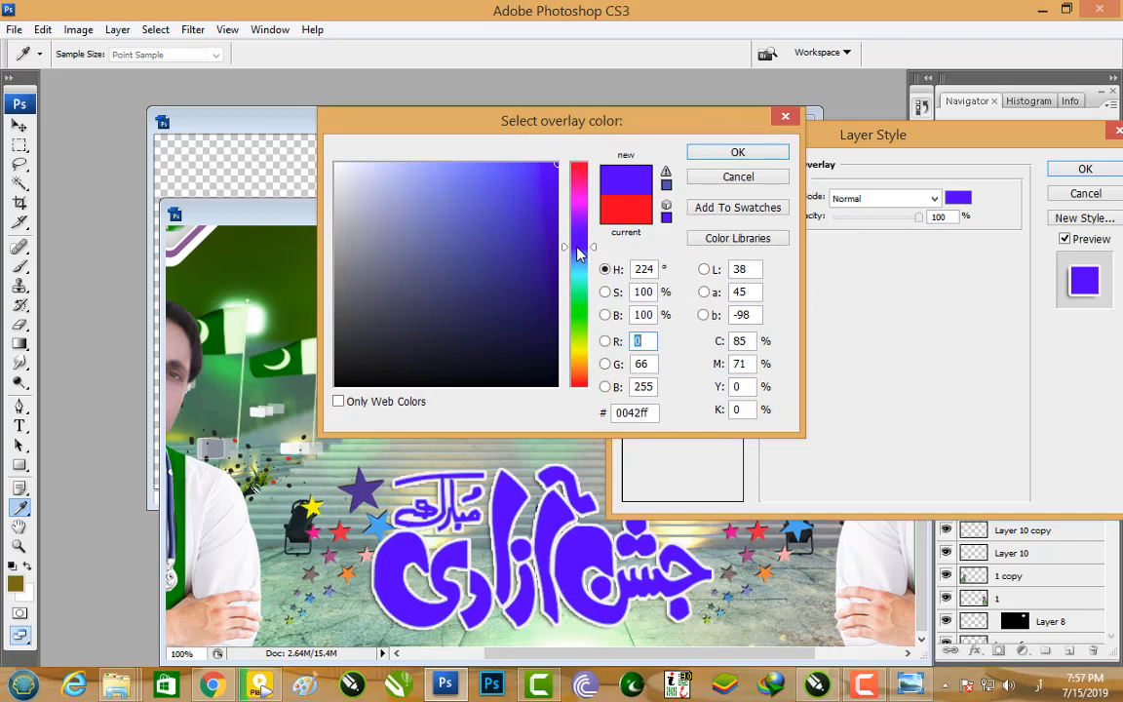
pyautogui.click(584, 378)
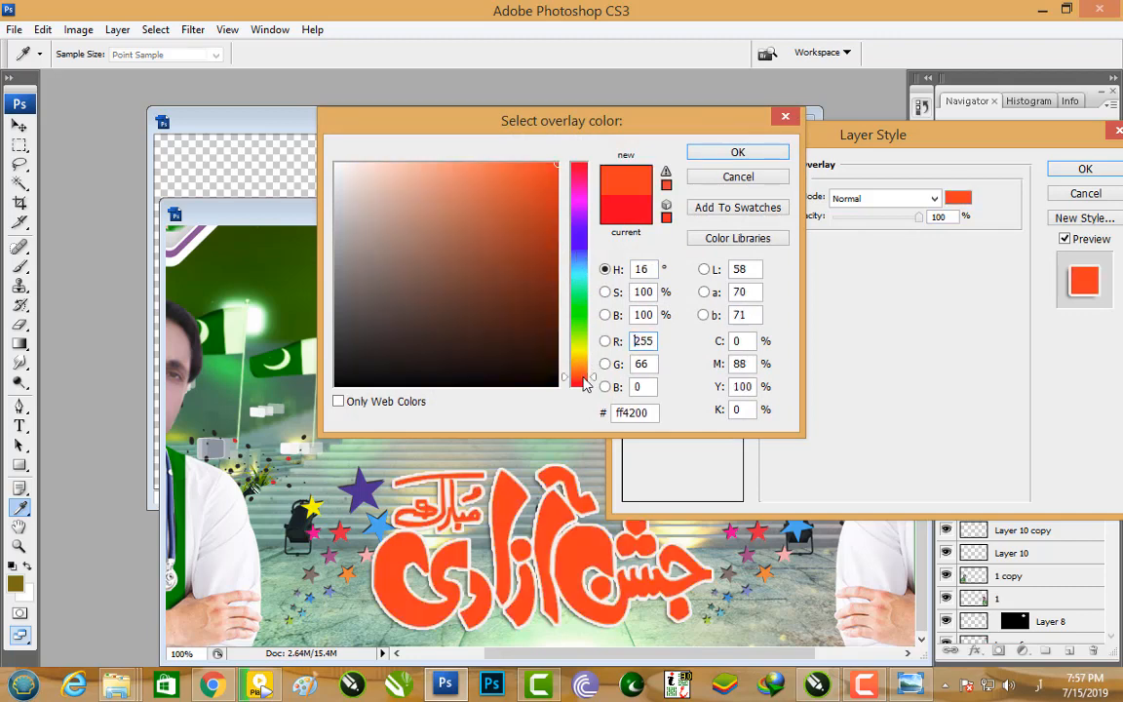
pyautogui.click(582, 311)
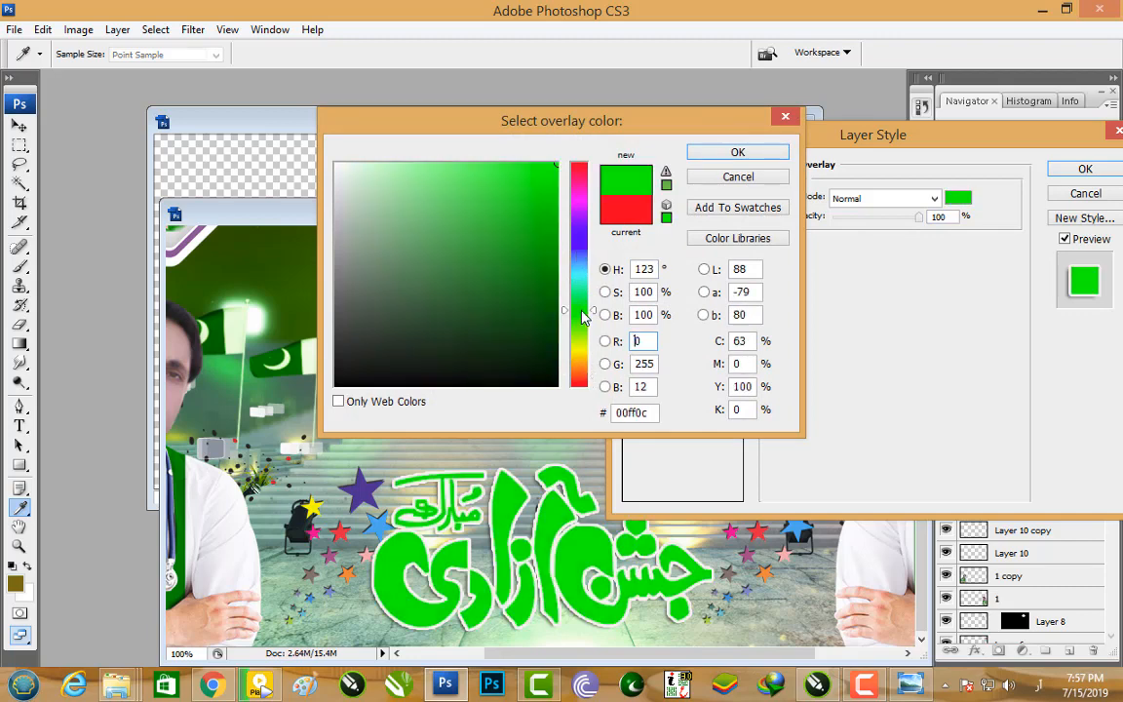
pyautogui.click(584, 381)
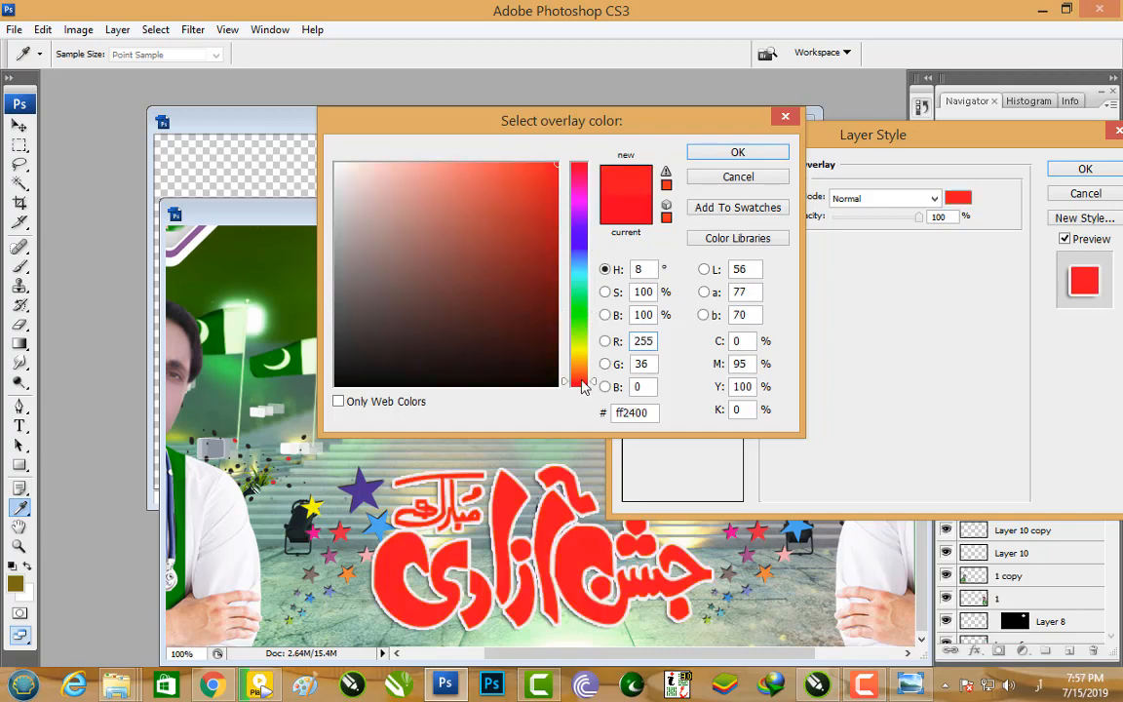
pyautogui.click(726, 154)
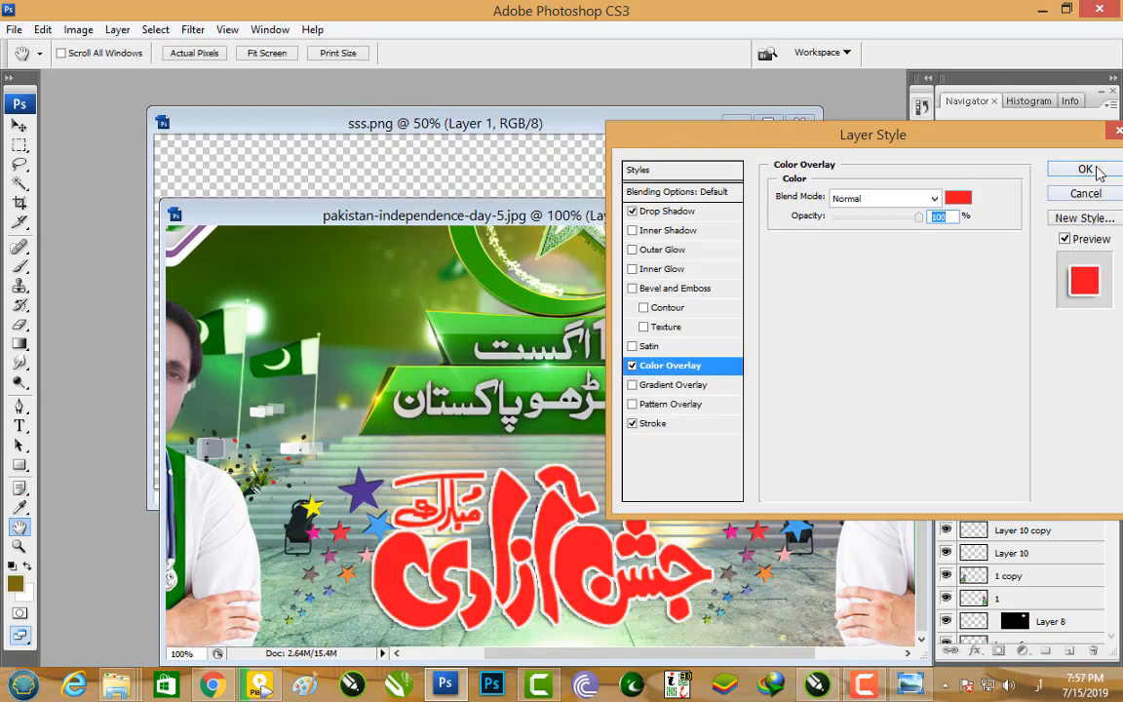
pyautogui.click(1087, 169)
# Step: Close sss.png without saving its changes and move the poster's window up in the workspace
pyautogui.hotkey('ctrl', '-')
pyautogui.hotkey('ctrl', '-')
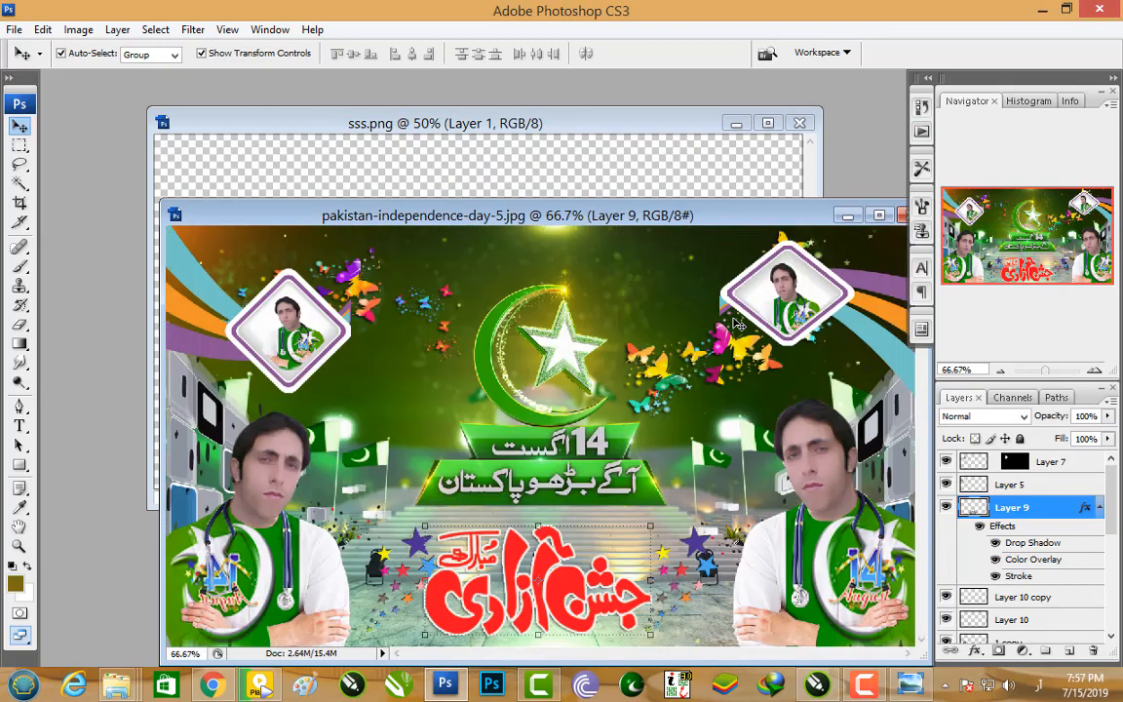
pyautogui.click(798, 123)
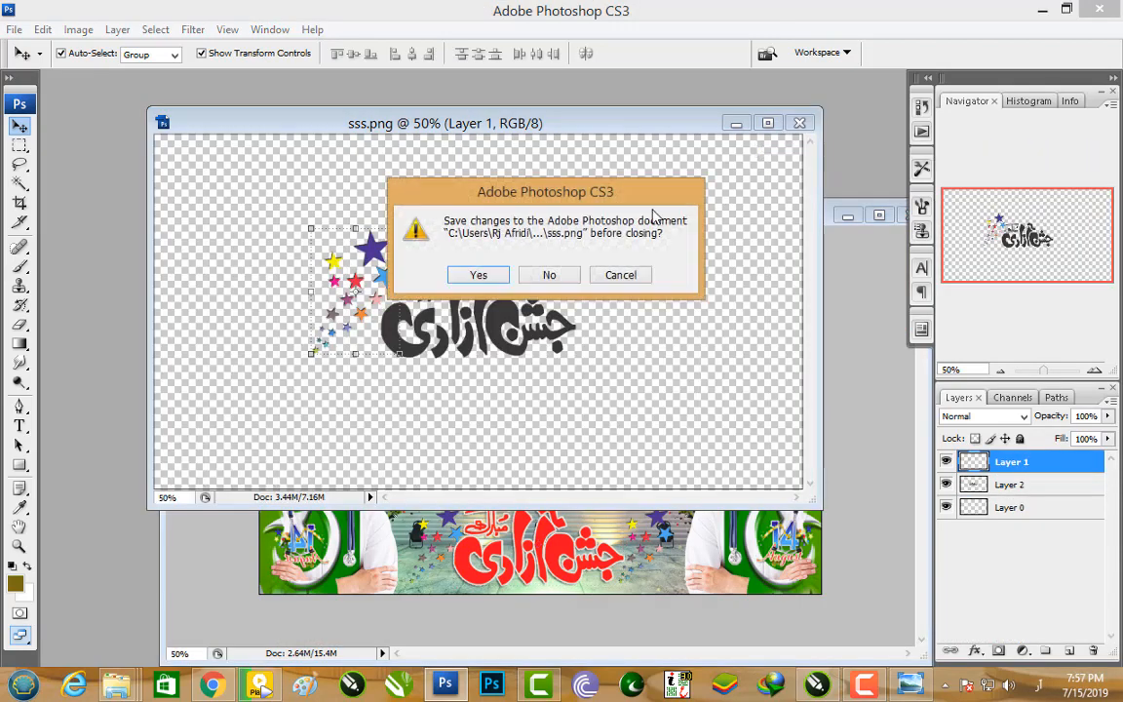
pyautogui.click(564, 277)
pyautogui.moveTo(600, 227); pyautogui.dragTo(574, 160)
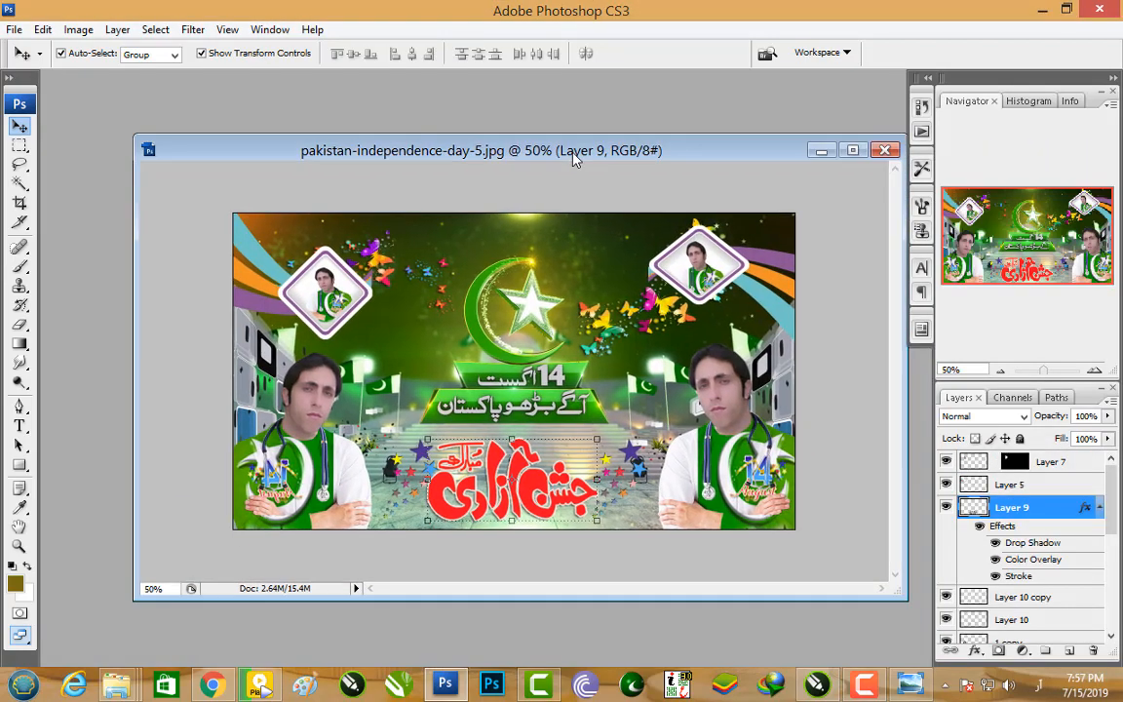
# Step: Save the poster as the layered Photoshop file pakistan-independence-day-5 in the 14 August Design folder on the Desktop
pyautogui.hotkey('ctrl', 'shift', 's')
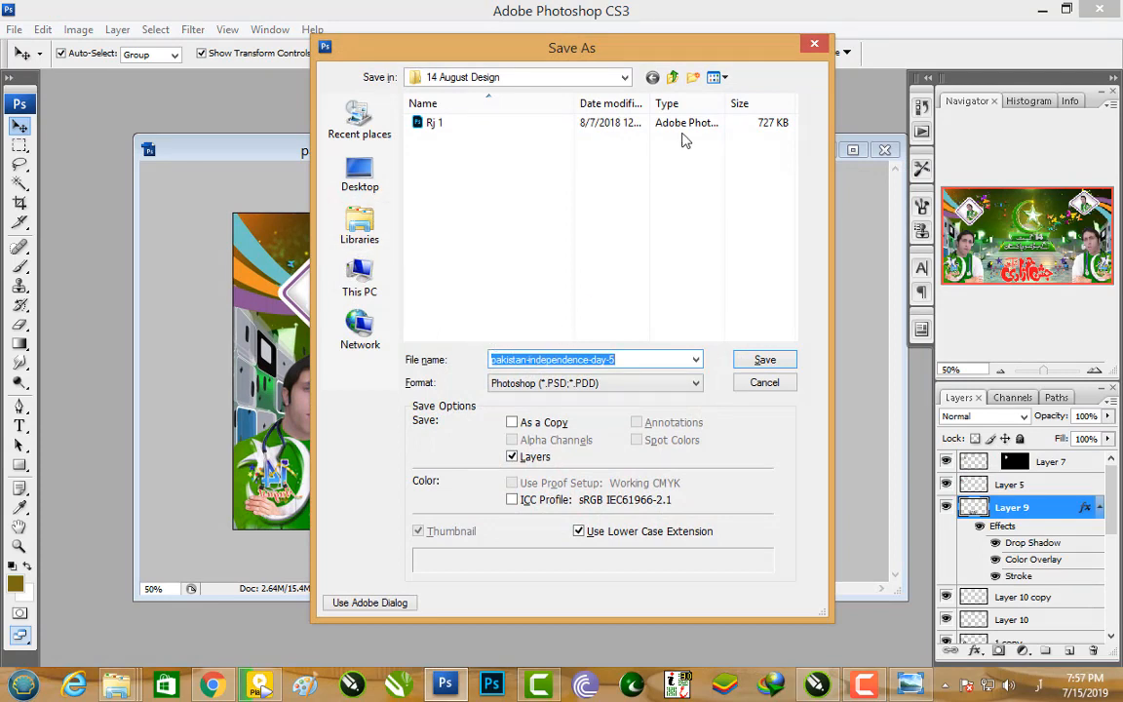
pyautogui.click(360, 175)
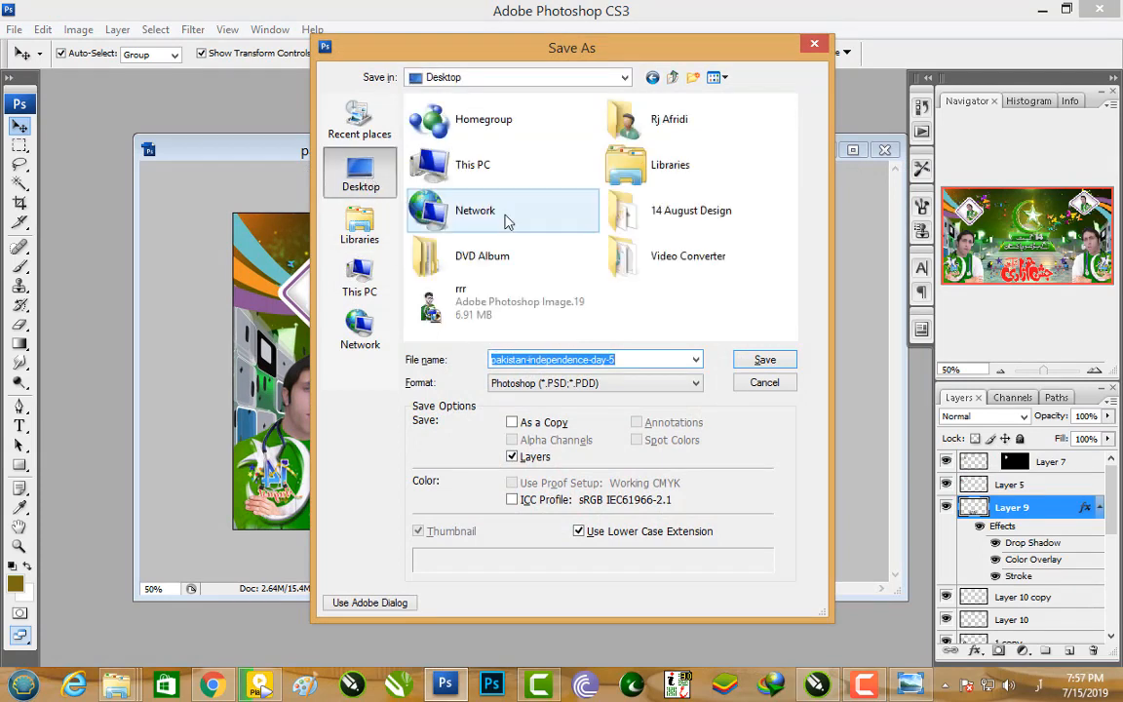
pyautogui.doubleClick(663, 226)
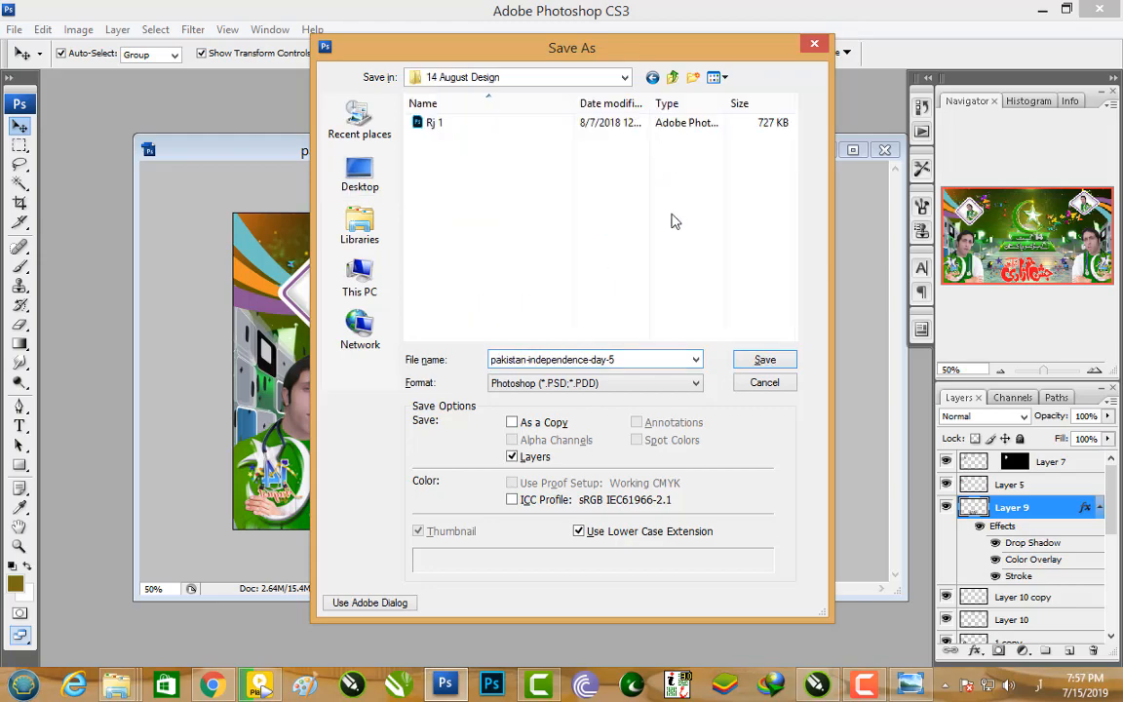
pyautogui.click(766, 362)
pyautogui.click(757, 220)
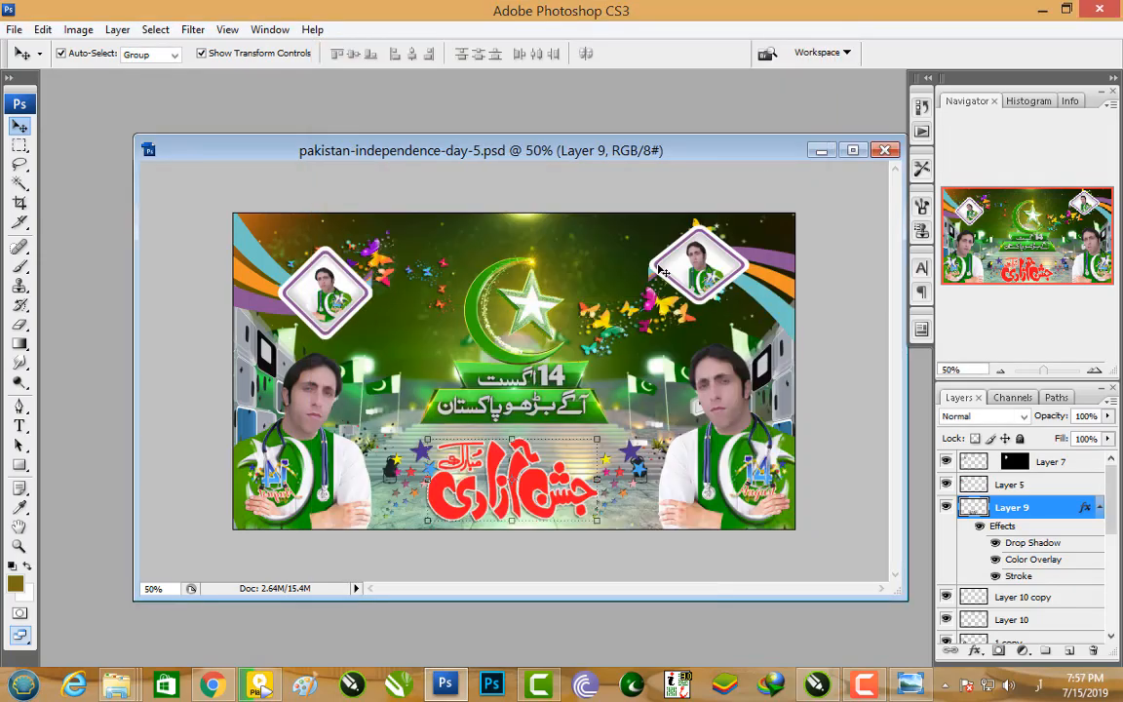
# Step: Save a JPEG copy of the poster as pakistan-independence-day-5 copy.jpg in the 14 August Design folder, accepting the JPEG options
pyautogui.hotkey('ctrl', 'shift', 's')
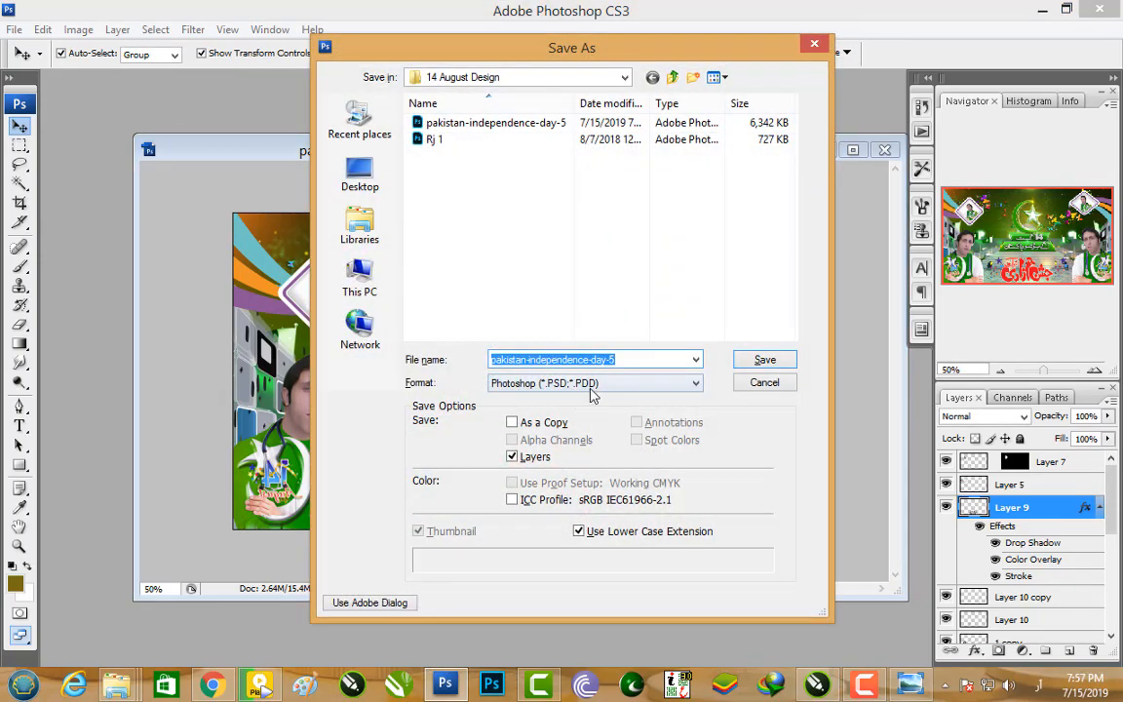
pyautogui.click(591, 385)
pyautogui.click(597, 468)
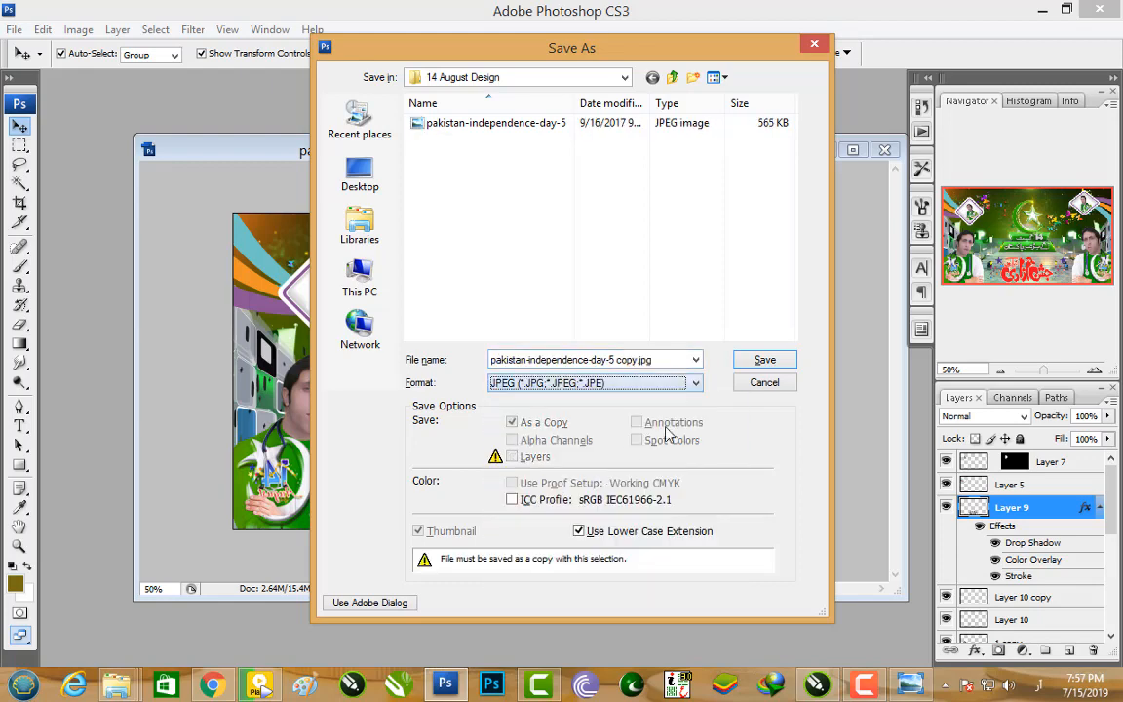
pyautogui.click(760, 360)
pyautogui.click(671, 177)
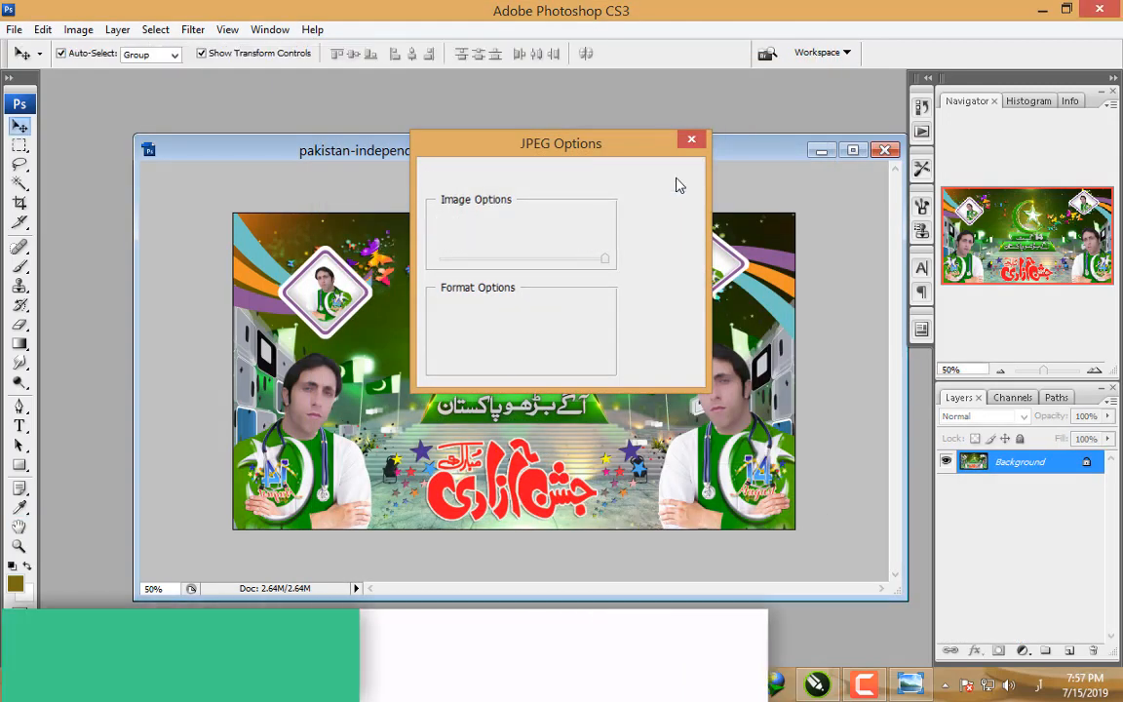
# Step: View pakistan-independence-day-5 copy from the 14 August Design folder in Windows Photo Viewer, close it and return to the desktop
pyautogui.click(1041, 8)
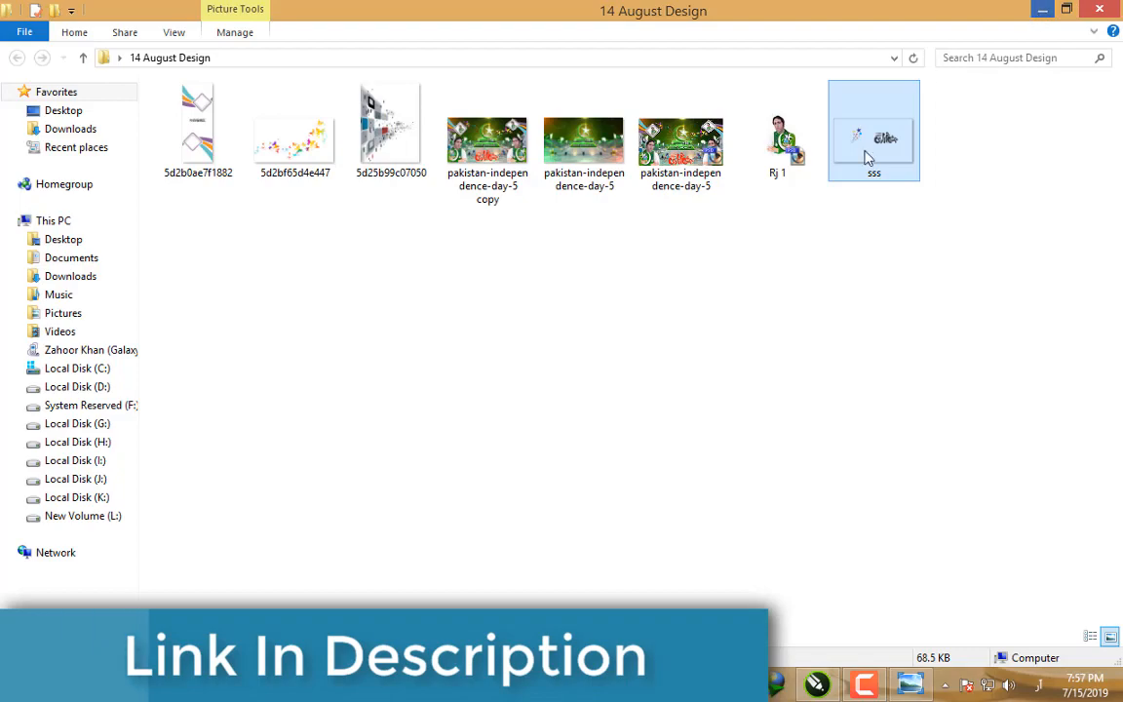
pyautogui.click(680, 298)
pyautogui.doubleClick(491, 173)
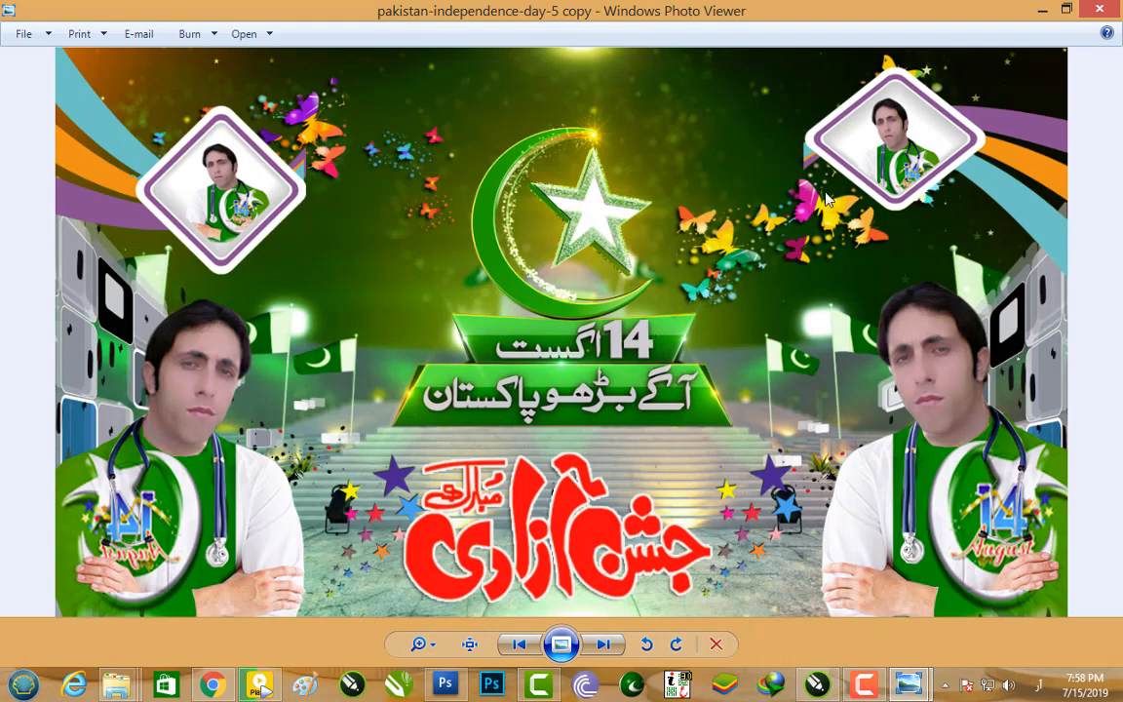
pyautogui.click(1096, 10)
pyautogui.click(1037, 12)
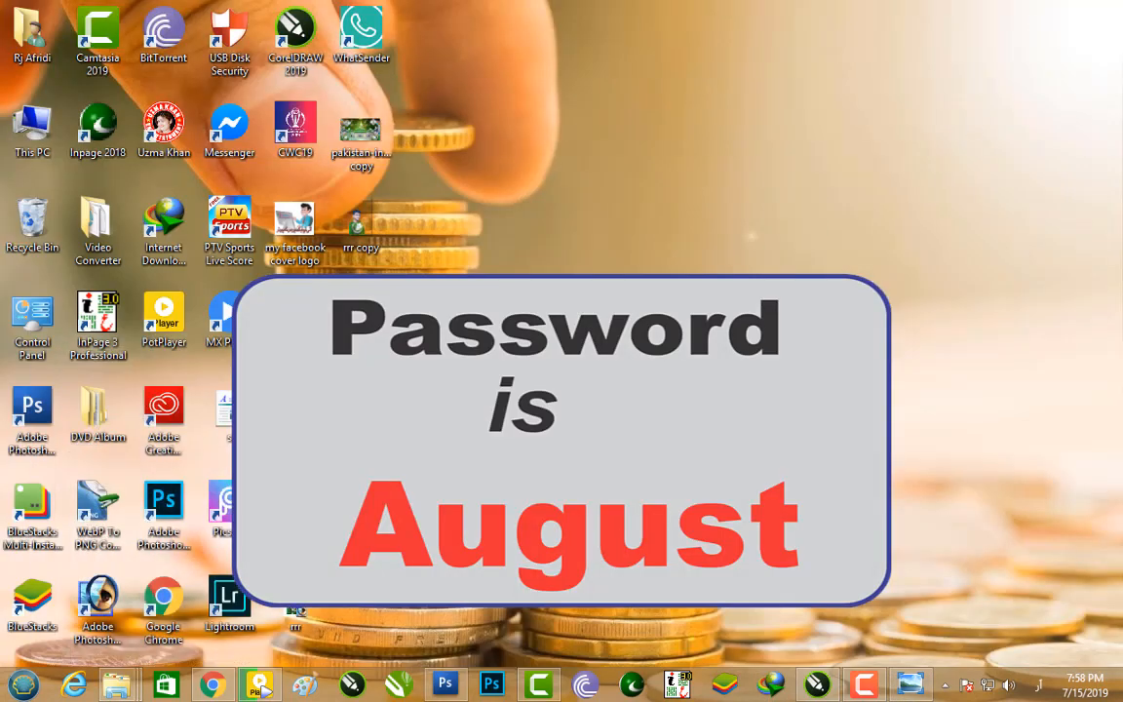